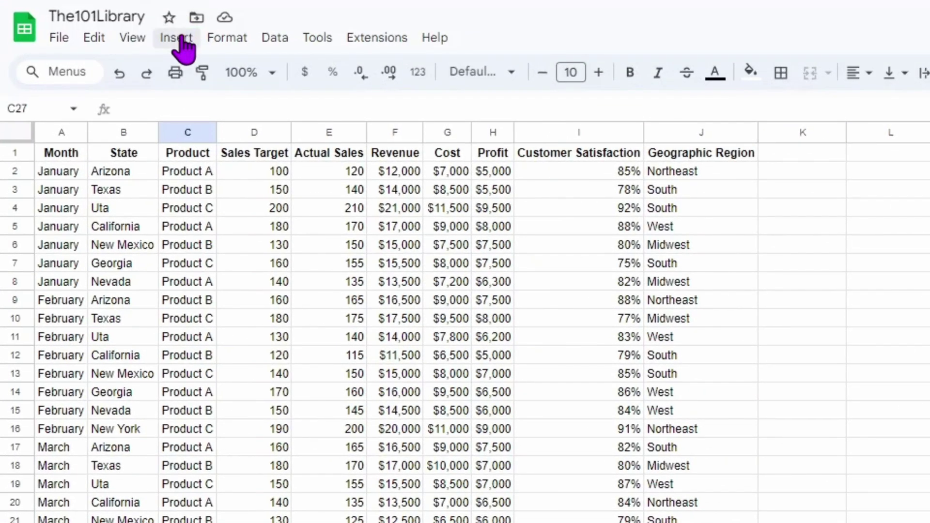
Insert a new chart as a Bar chart with data range A1:J23.
click(177, 39)
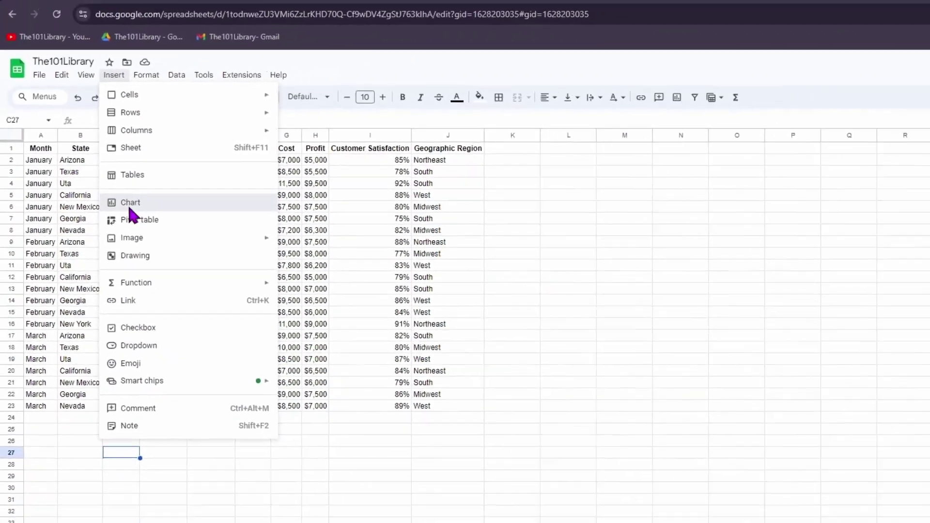
click(197, 242)
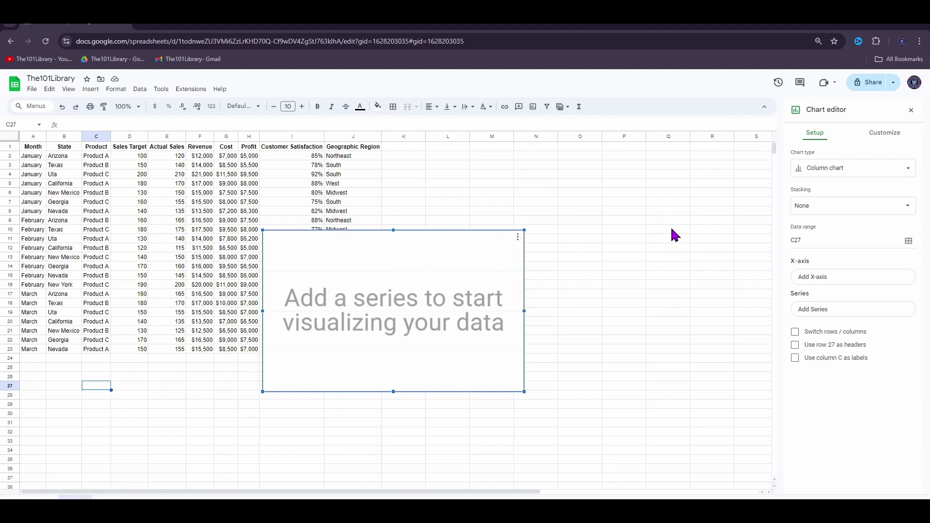
click(806, 170)
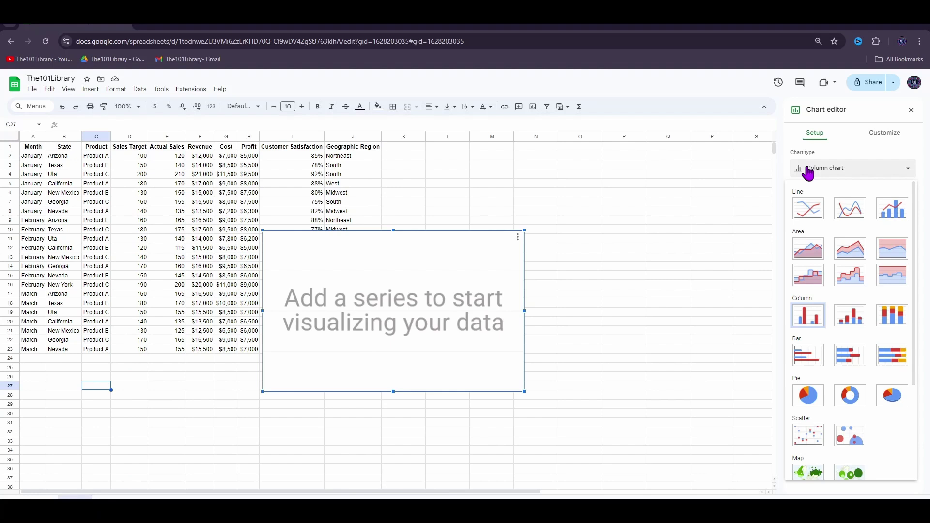
click(813, 360)
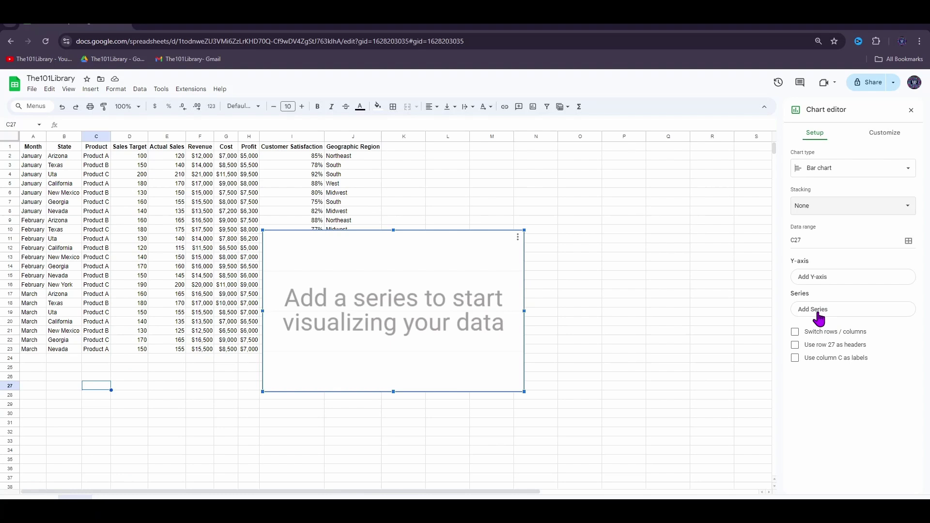
click(909, 243)
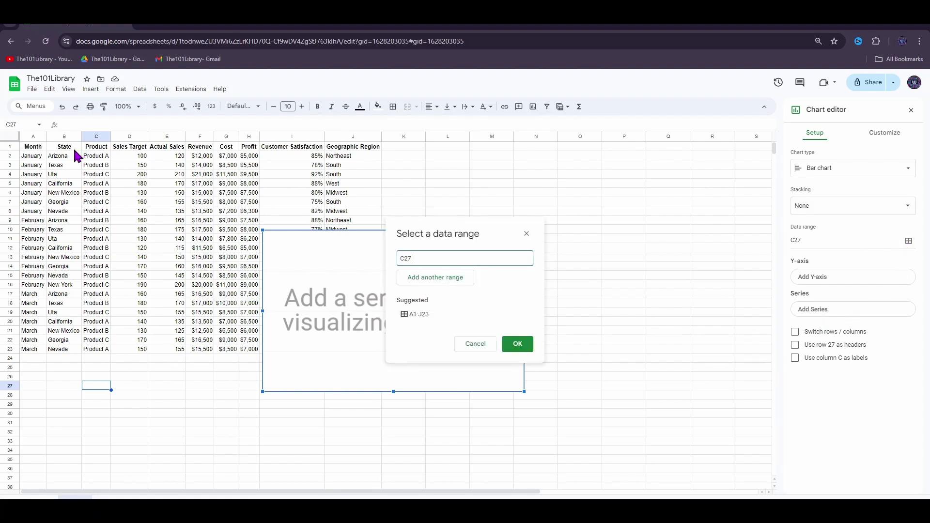
drag(29, 151, 329, 352)
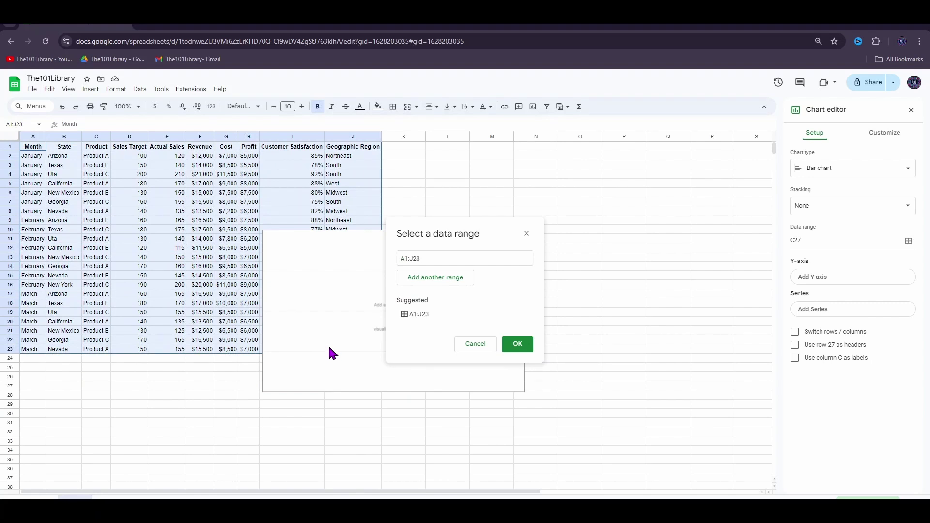
click(516, 344)
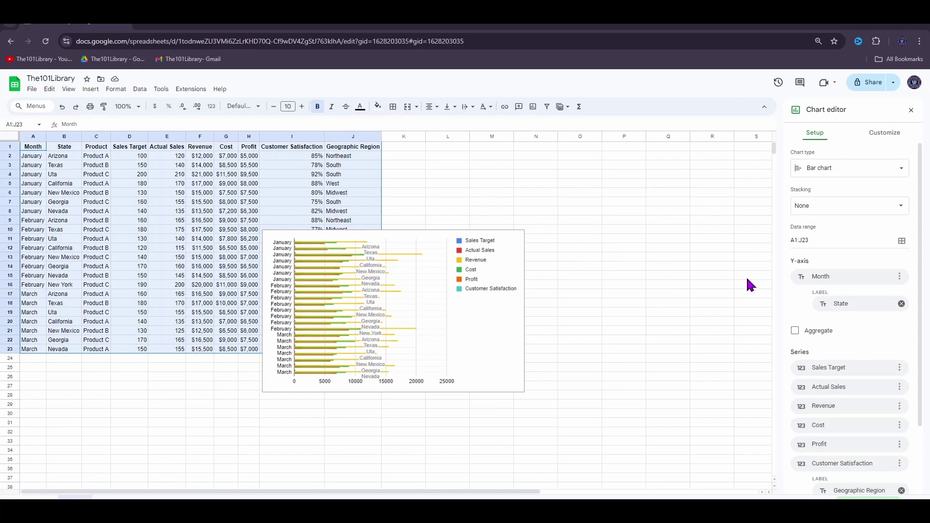
Remove the default Month axis and all series from the bar chart.
click(900, 277)
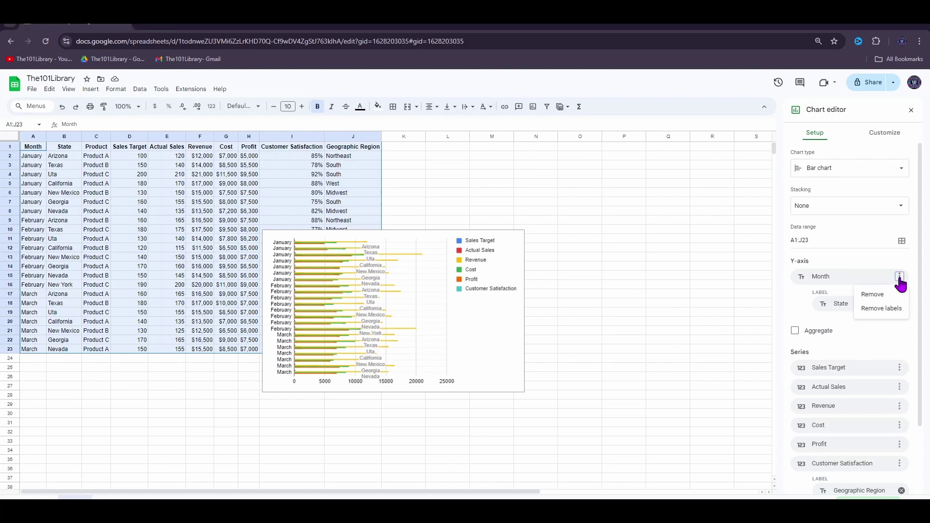
click(873, 295)
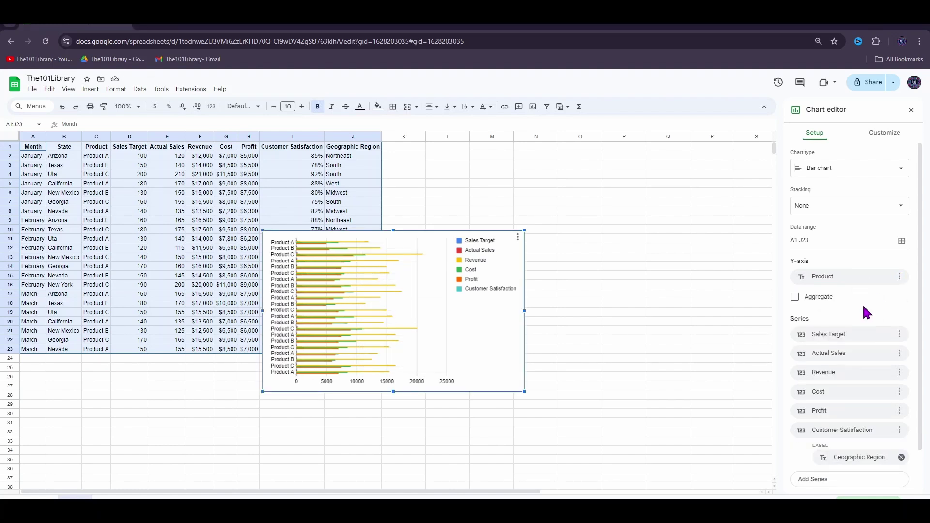
click(899, 334)
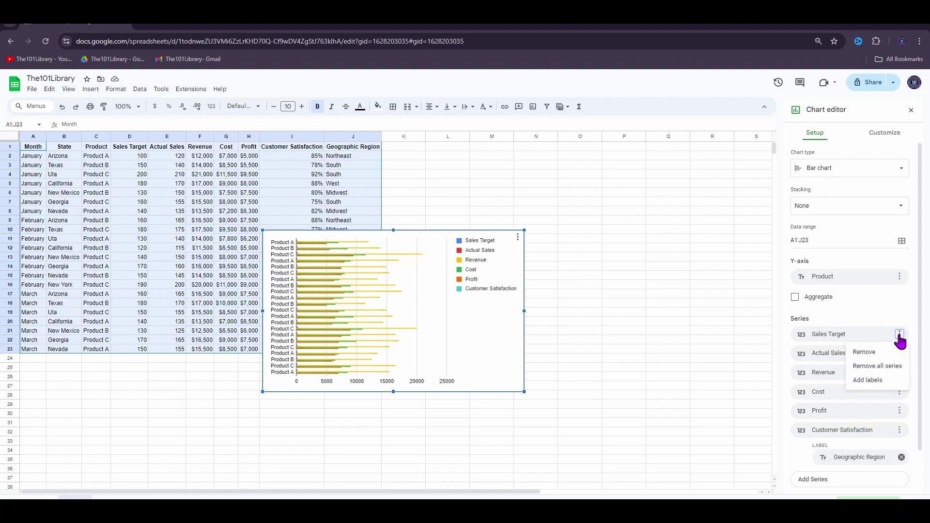
click(880, 366)
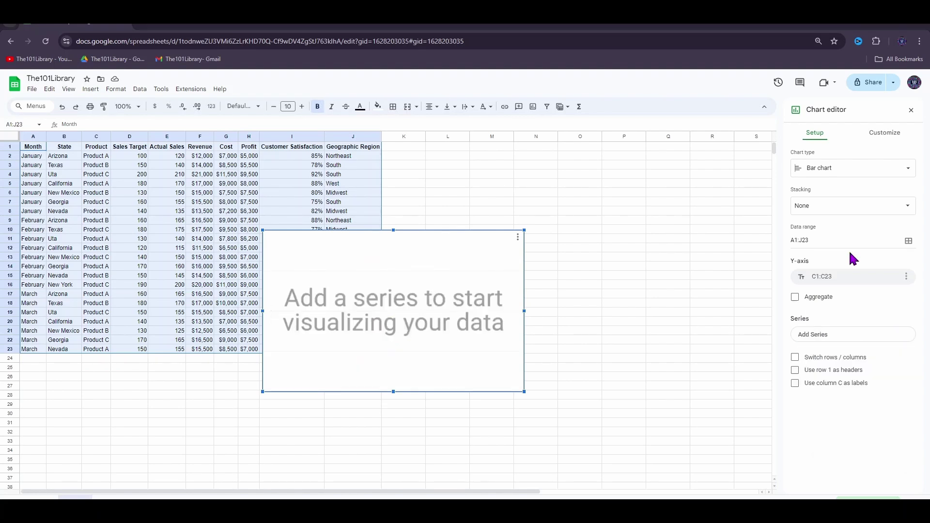
Set Month as the axis, add Actual Sales and Sales Target series, and aggregate.
click(836, 276)
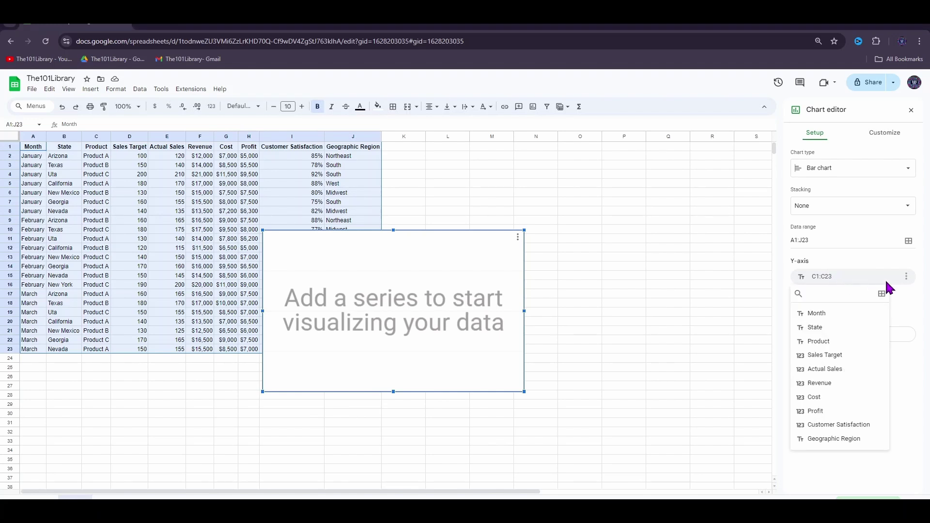
click(817, 314)
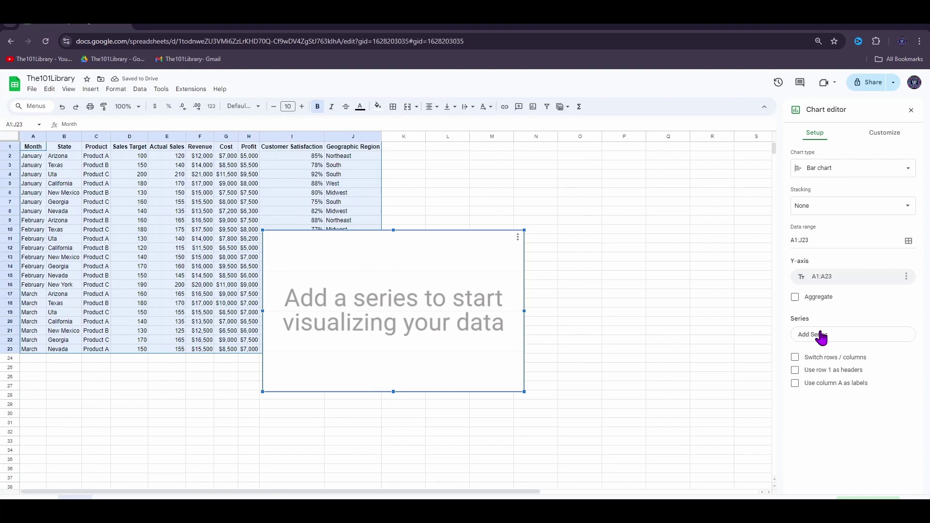
click(819, 334)
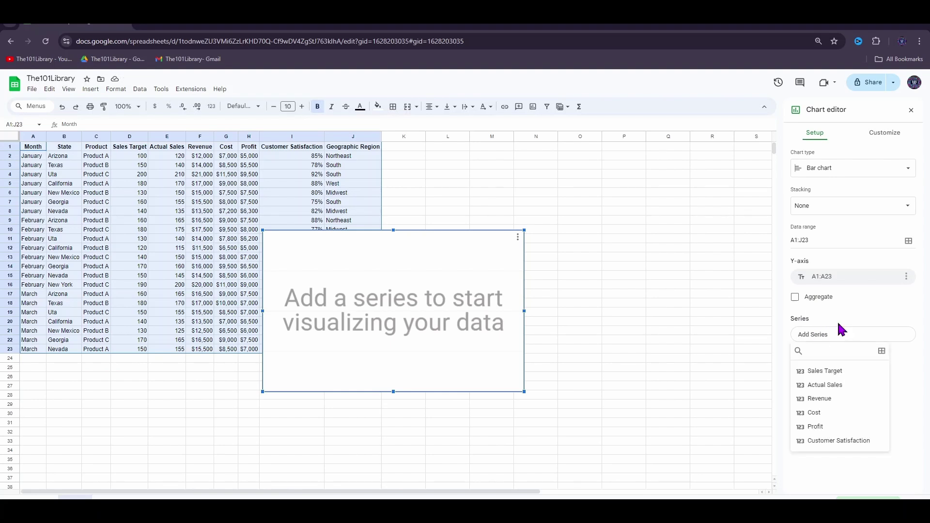
click(829, 385)
click(827, 360)
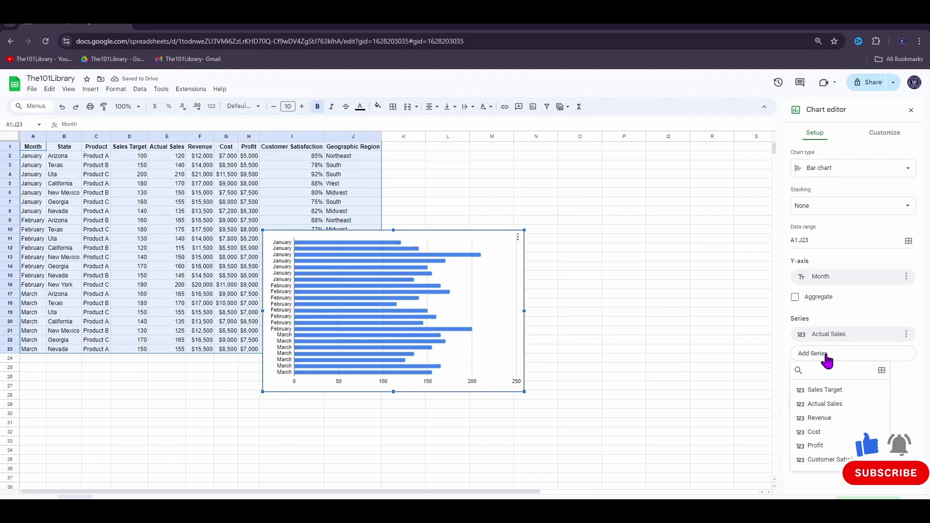
click(821, 395)
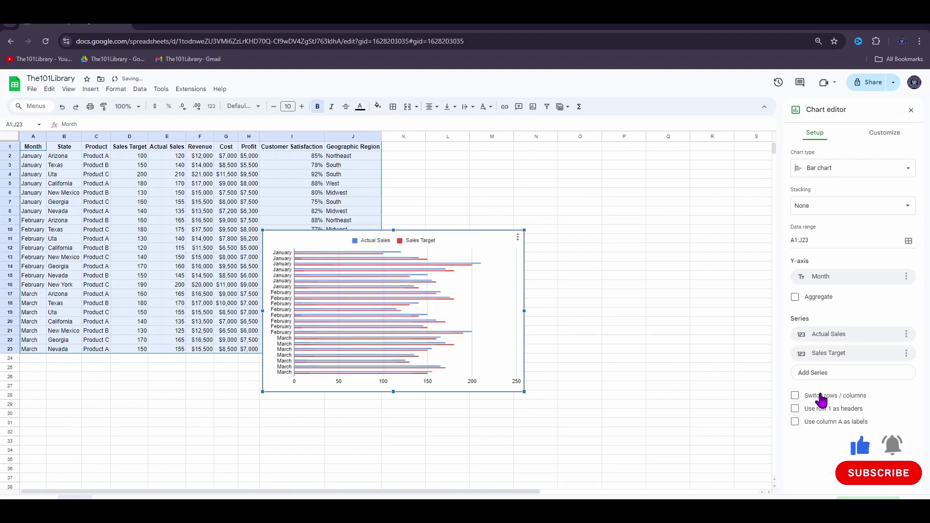
click(795, 298)
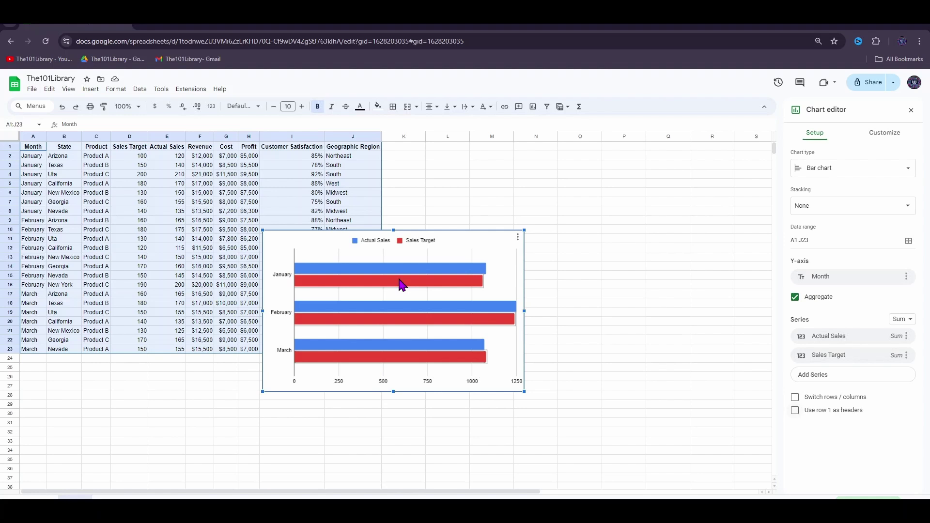
Colour the Actual Sales bars green and the Sales Target bars light orange.
double_click(432, 274)
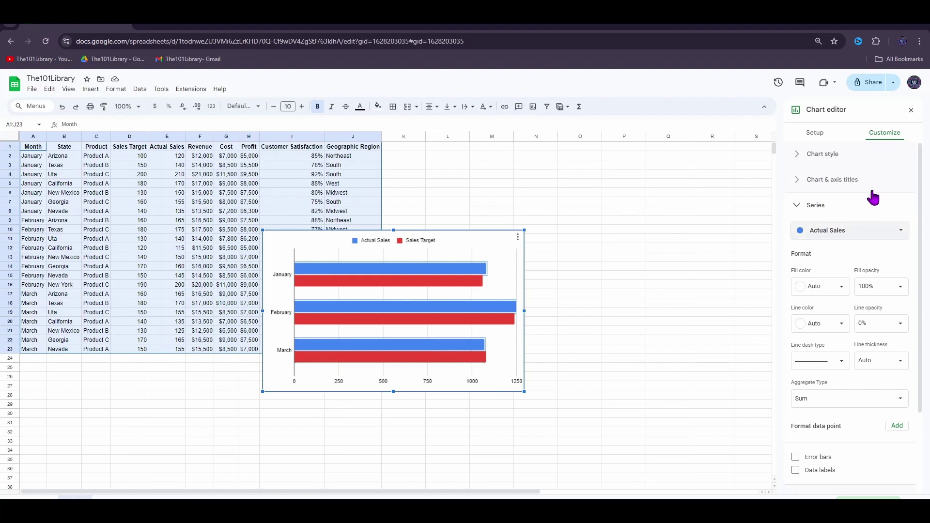
click(818, 289)
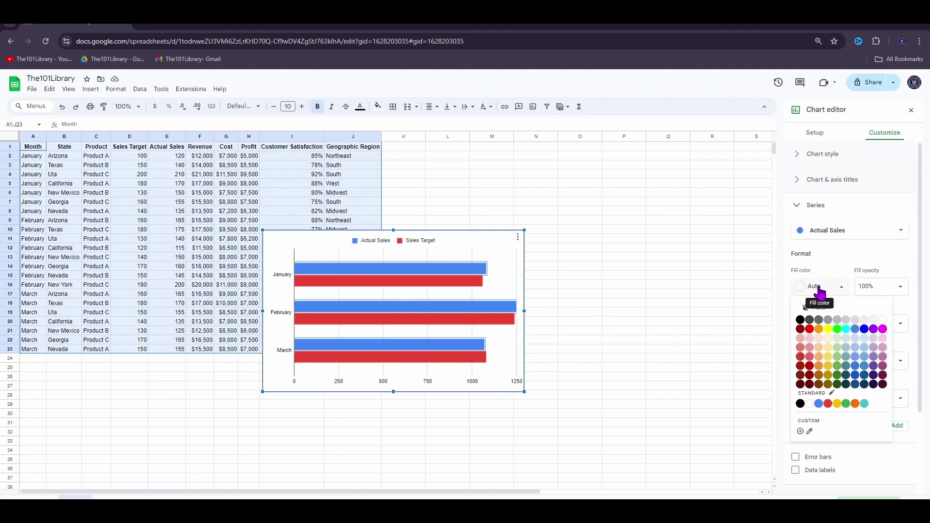
click(838, 365)
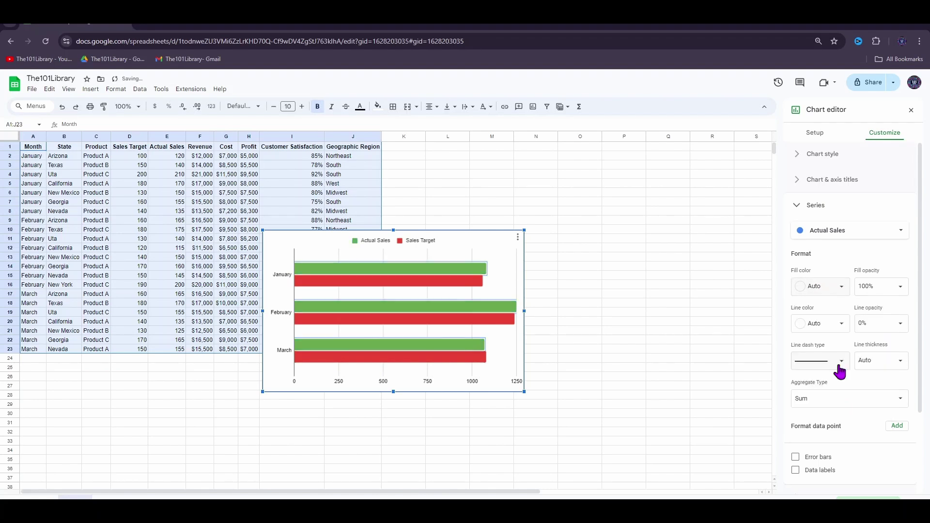
click(454, 288)
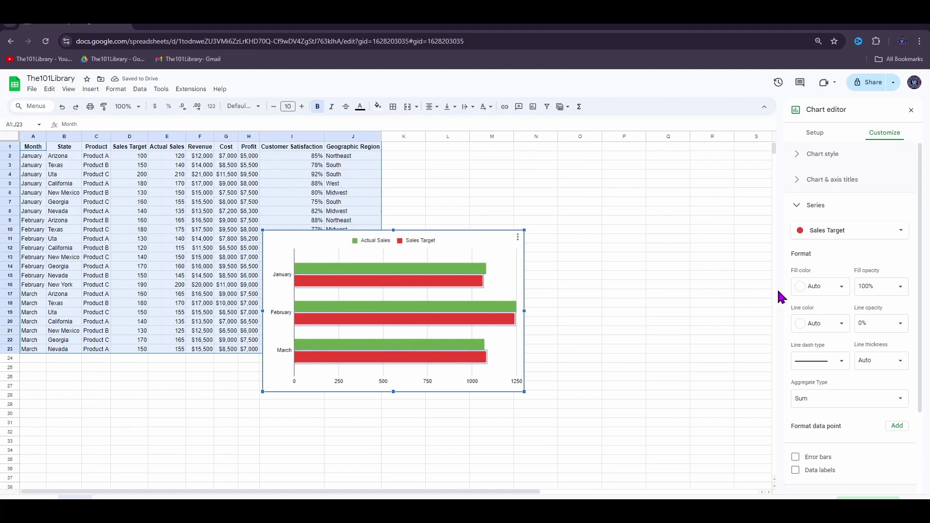
click(827, 291)
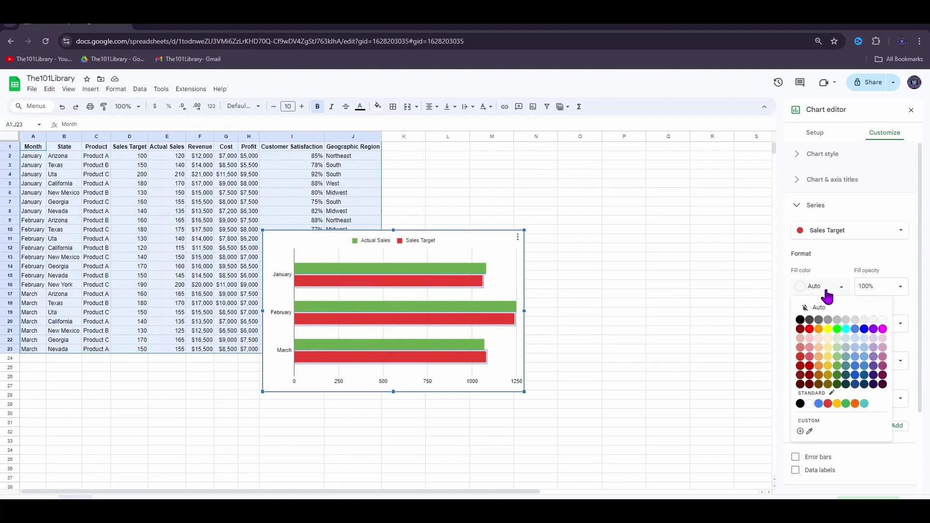
click(819, 358)
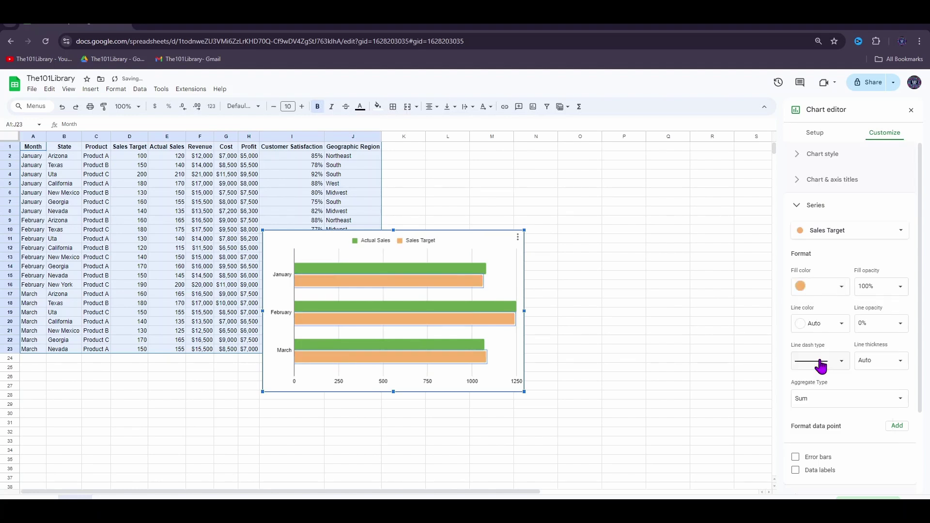
Close the chart editor and move the bar chart below the sales table.
click(615, 276)
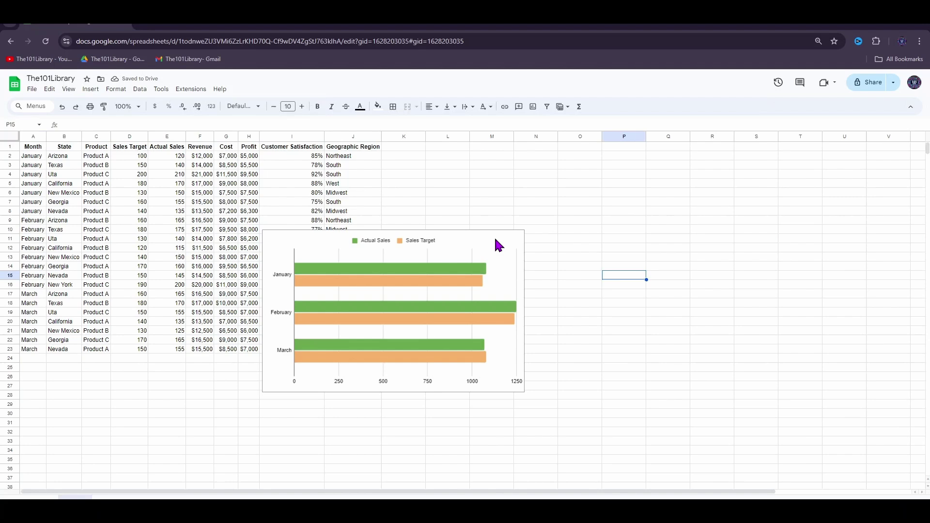
drag(495, 240, 252, 383)
click(423, 376)
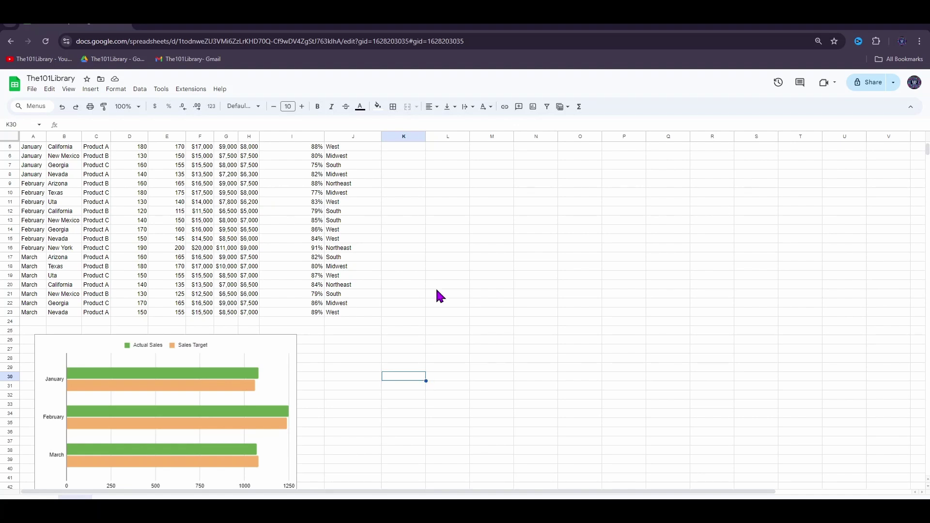
Insert a second chart as a Line chart with data range A1:J23.
click(91, 89)
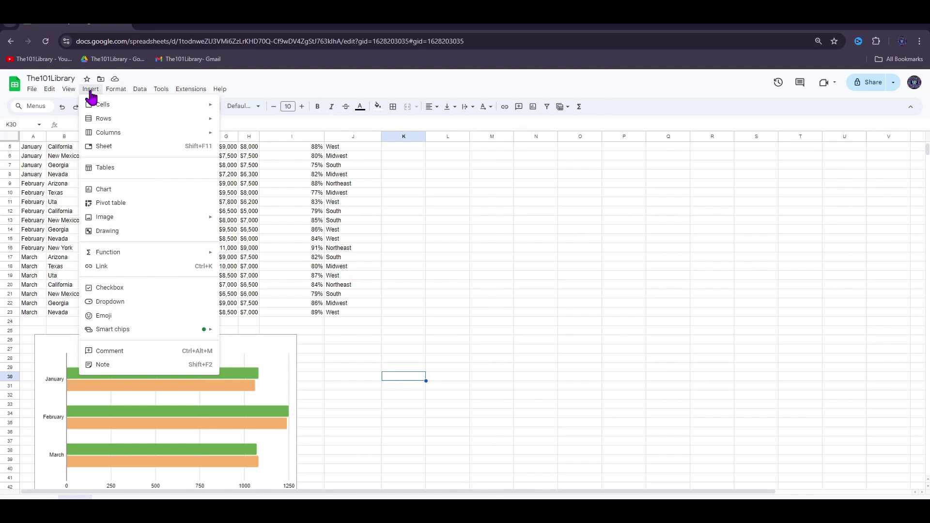
click(103, 191)
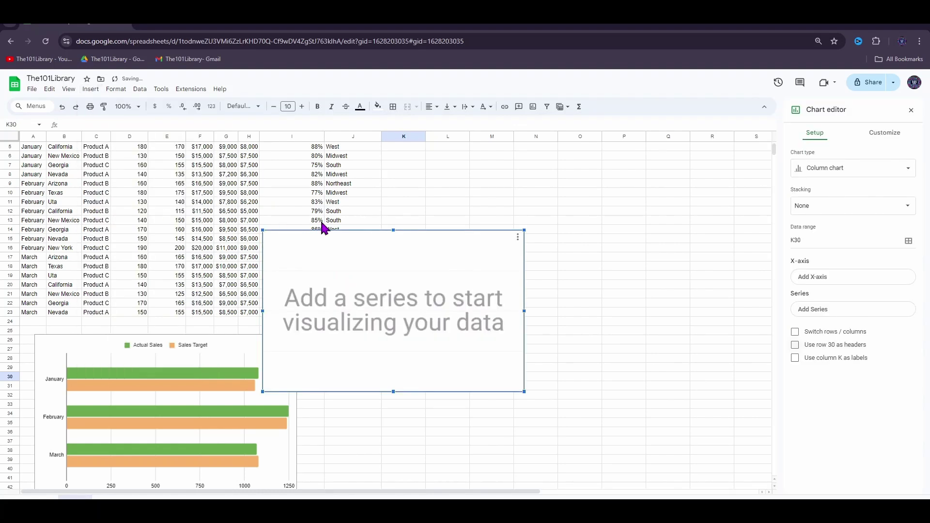
click(831, 170)
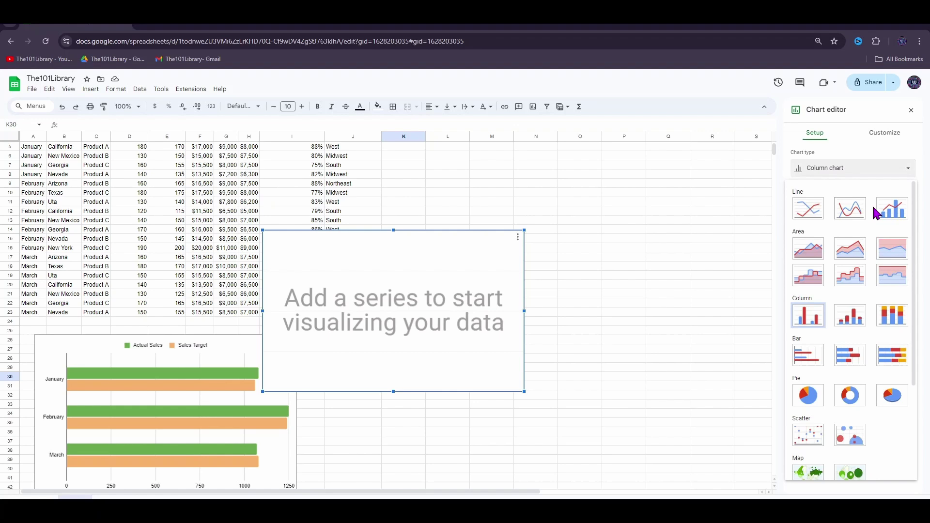
click(817, 216)
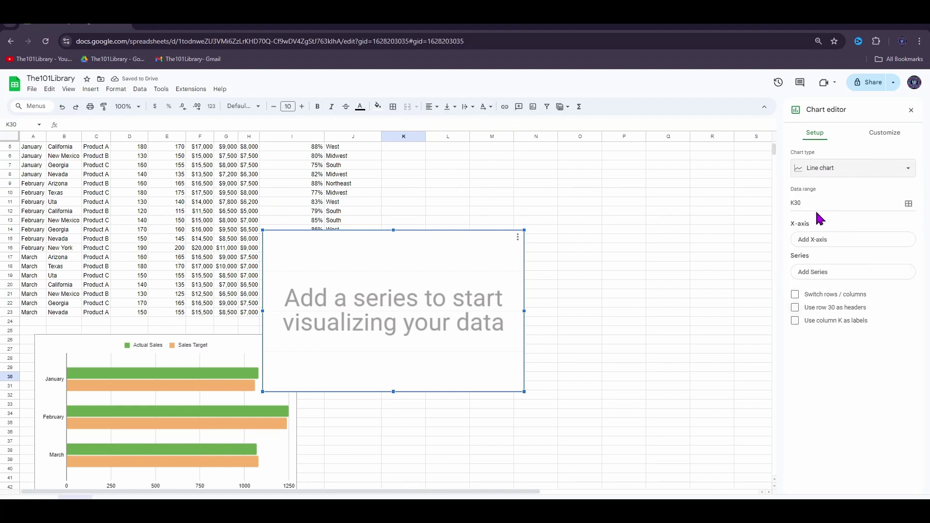
click(909, 204)
scroll(92, 155, up, 1)
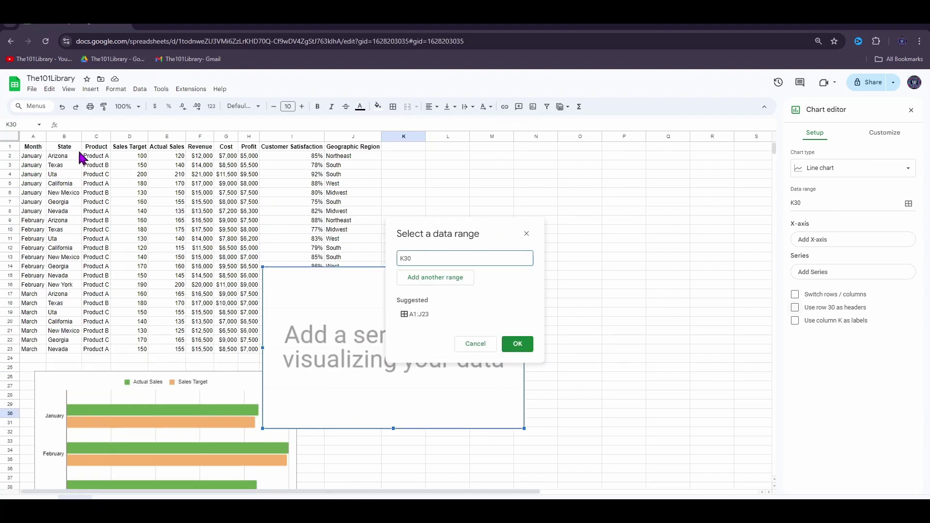
drag(37, 148, 348, 348)
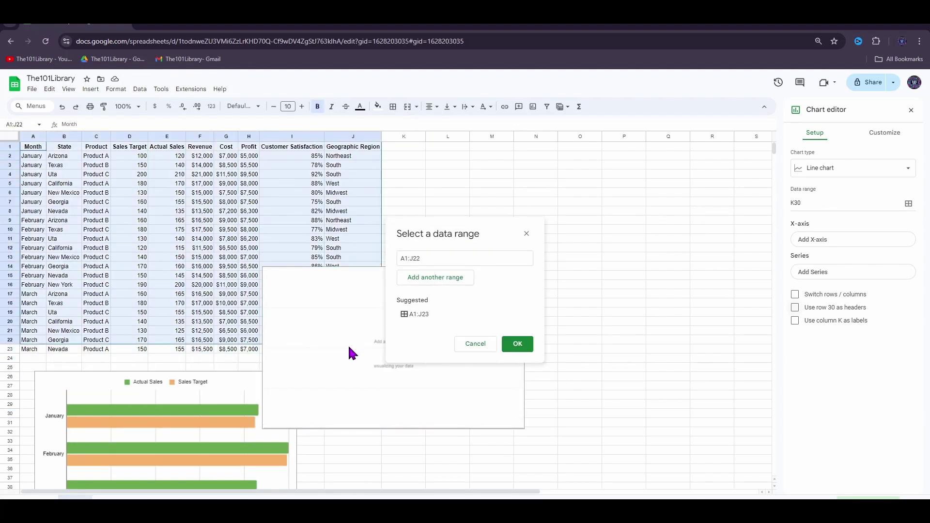
click(524, 345)
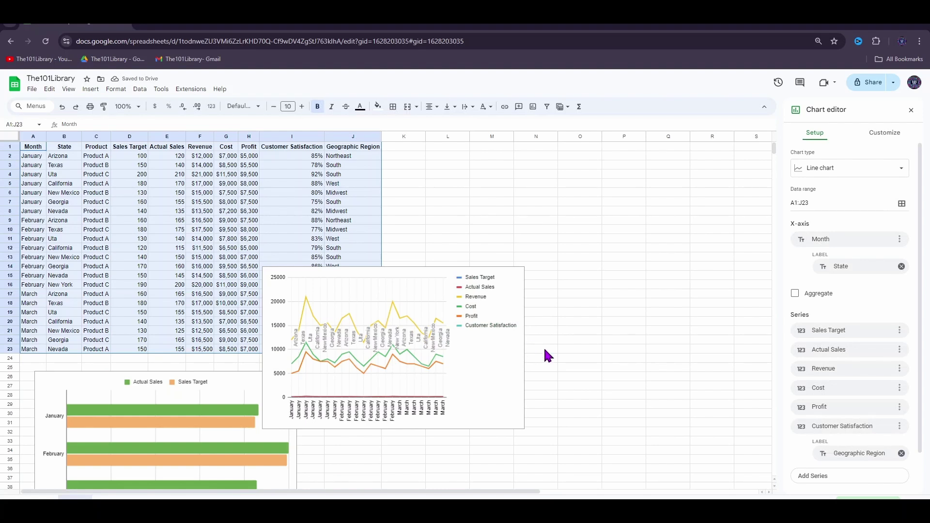
Remove the default Month x-axis and all series from the line chart.
click(899, 239)
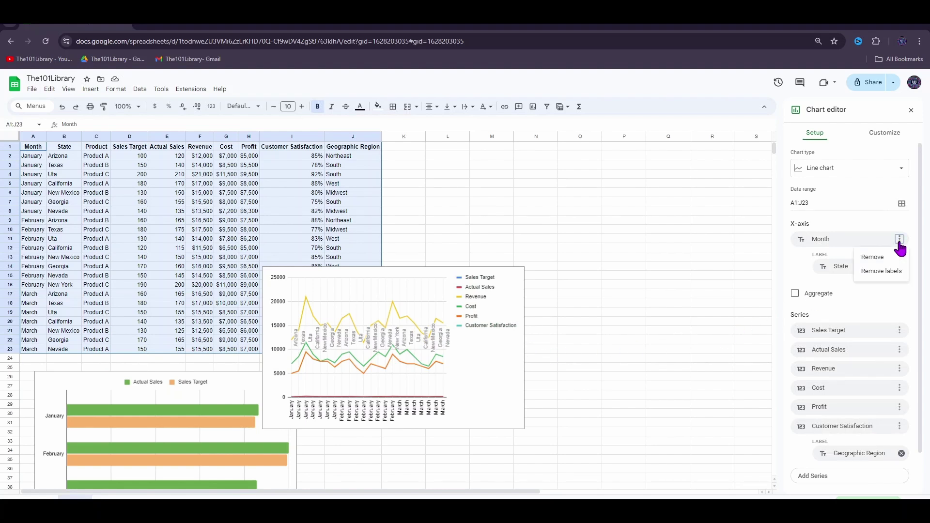
click(873, 257)
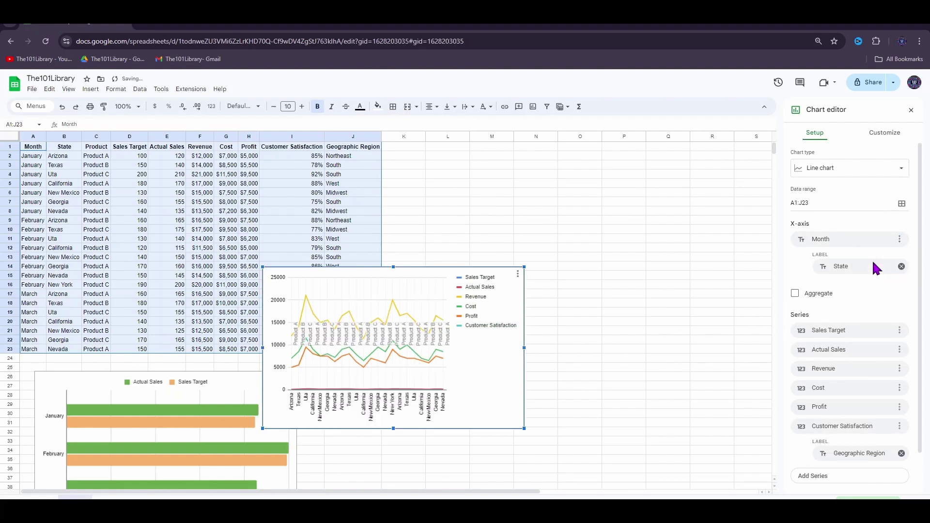
click(899, 331)
click(878, 361)
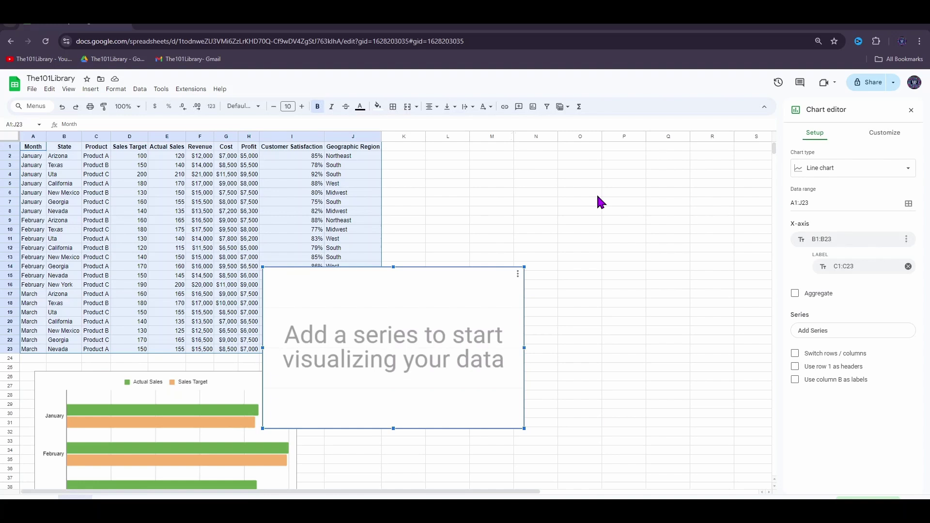
click(491, 220)
Set Month as the x-axis, add an aggregated Revenue series, and drop the Product series.
click(830, 240)
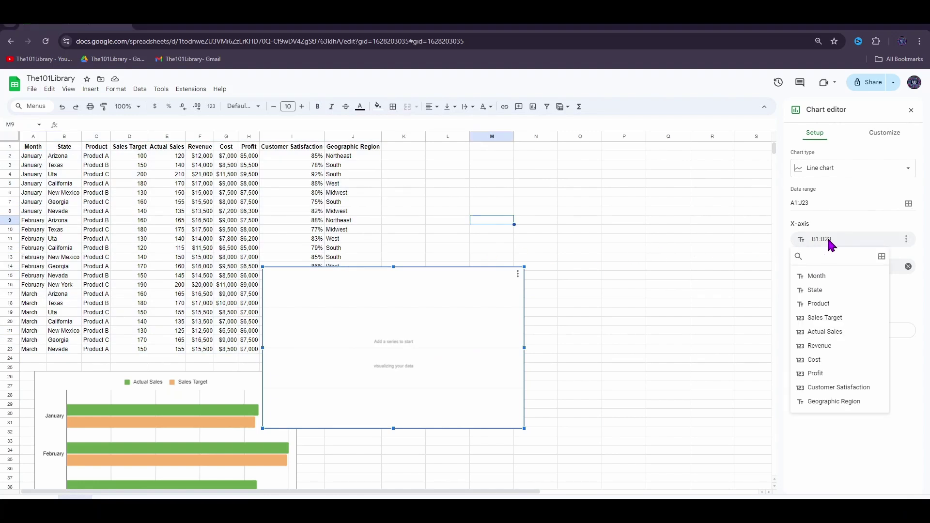
click(818, 277)
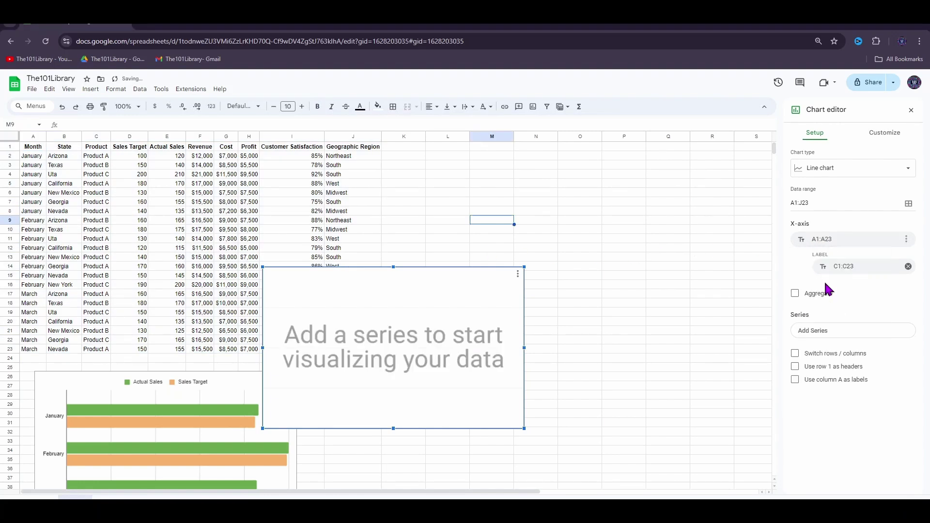
click(812, 340)
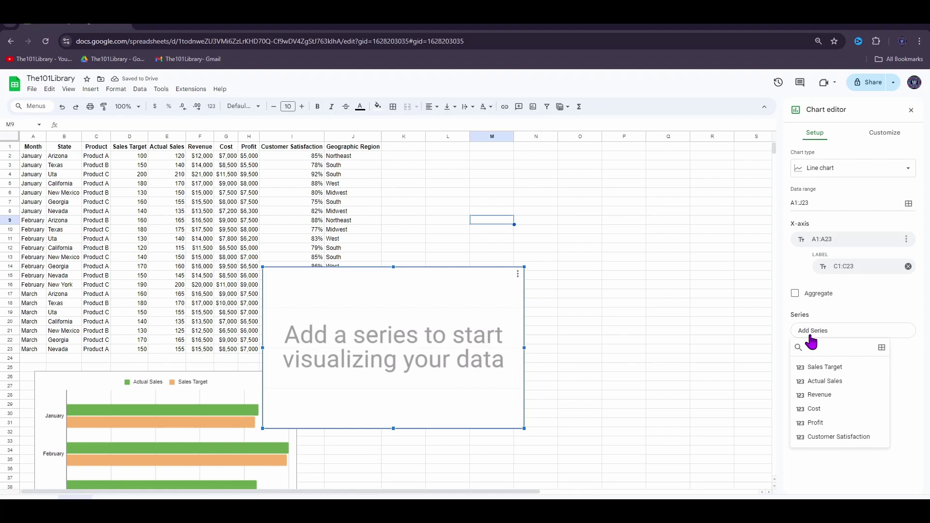
click(814, 397)
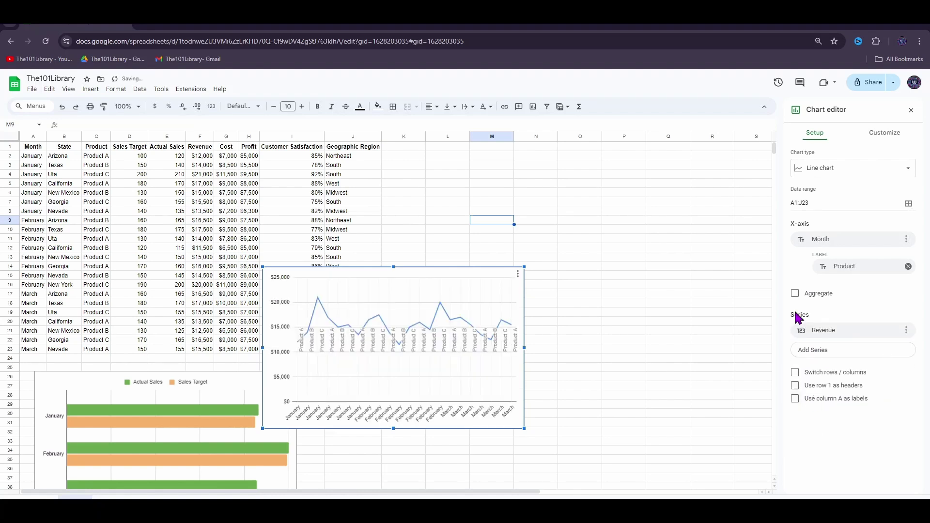
click(795, 293)
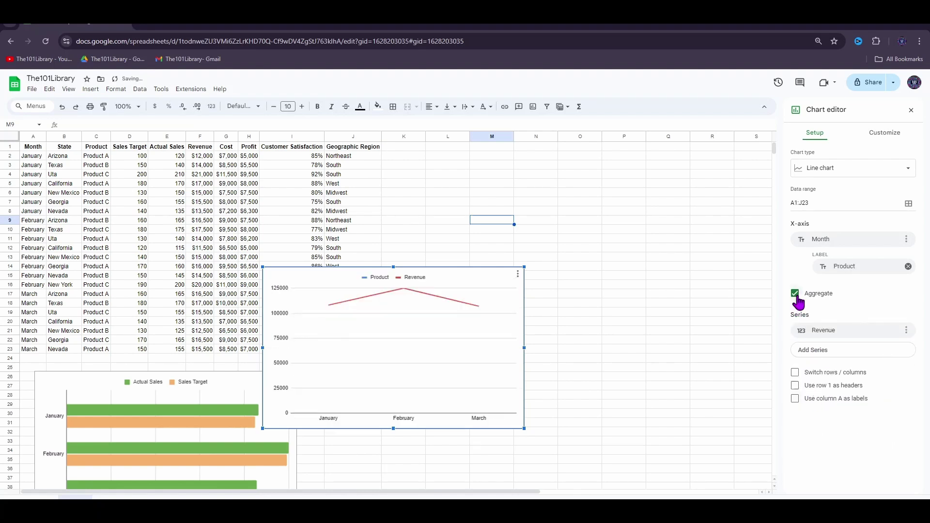
click(906, 299)
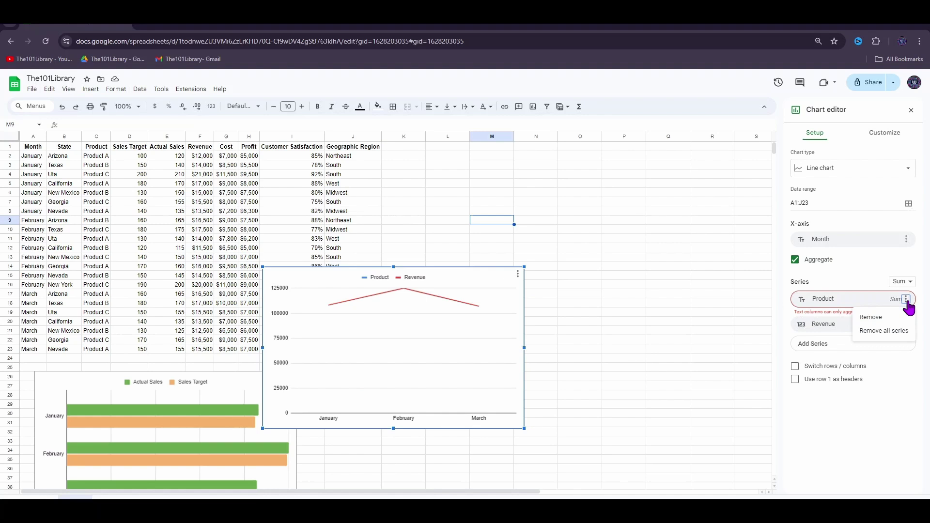
click(865, 315)
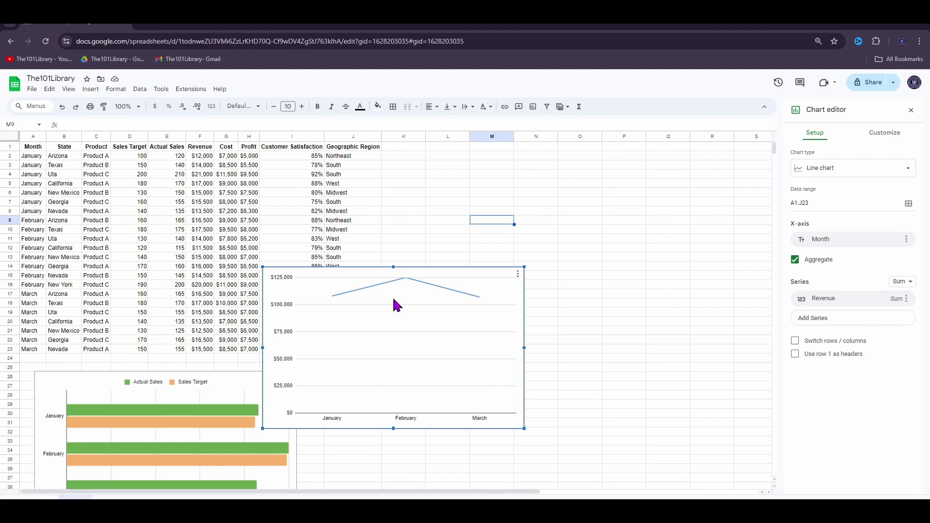
Set the line chart's vertical axis minimum to 100000.
click(279, 308)
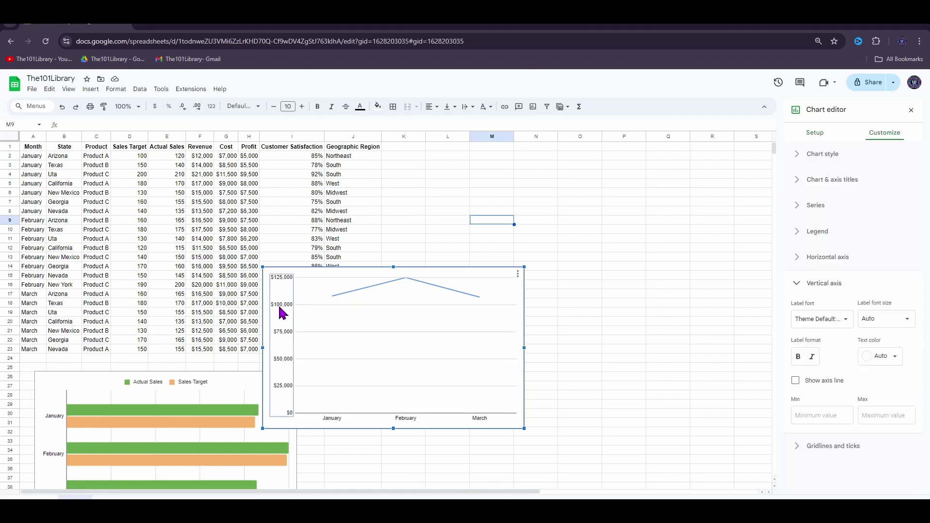
click(817, 415)
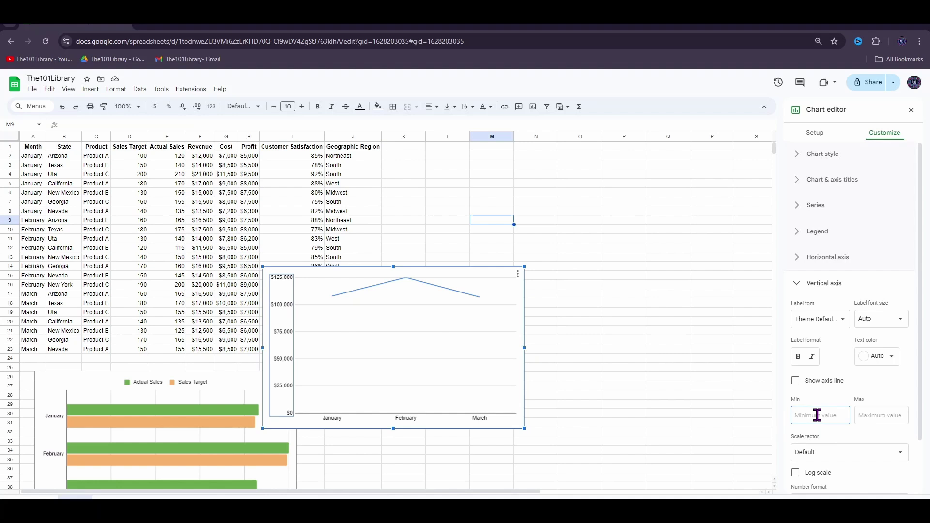
click(817, 415)
text(100000)
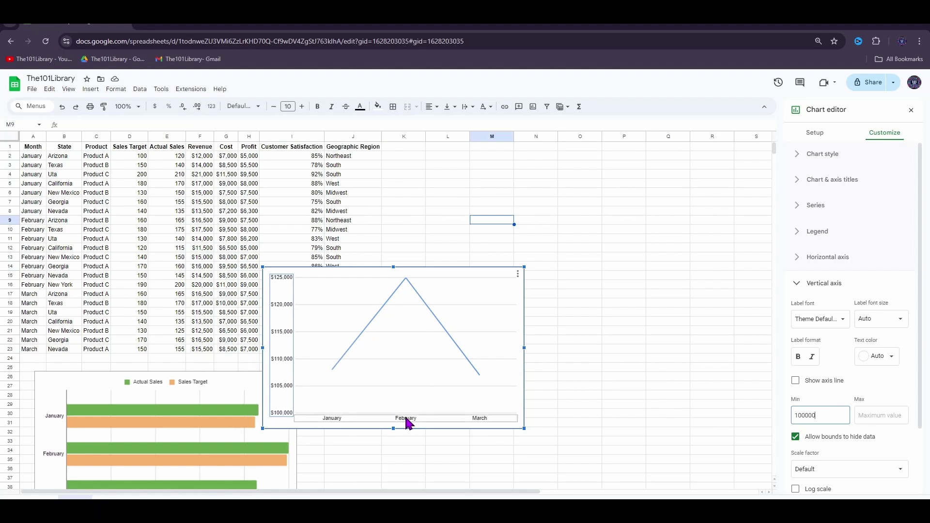
click(624, 358)
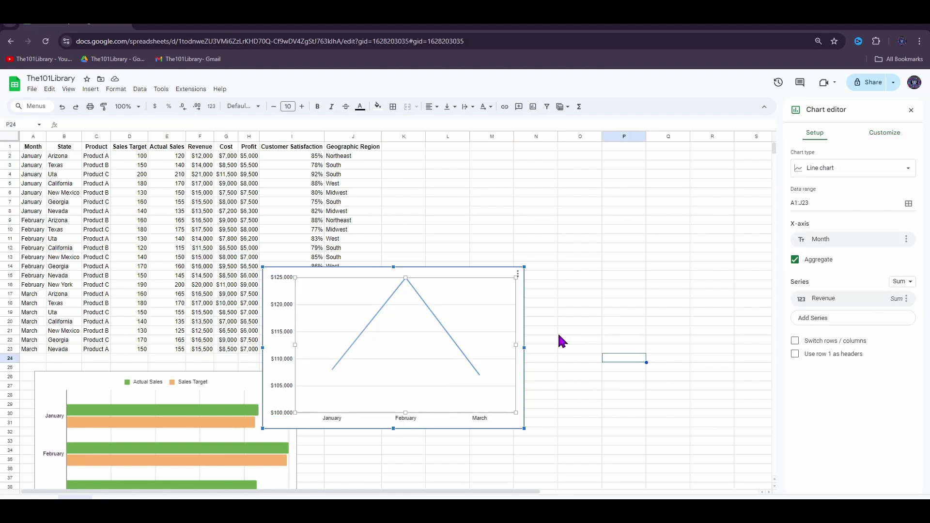
Make the Revenue line green with 8px thickness.
click(457, 348)
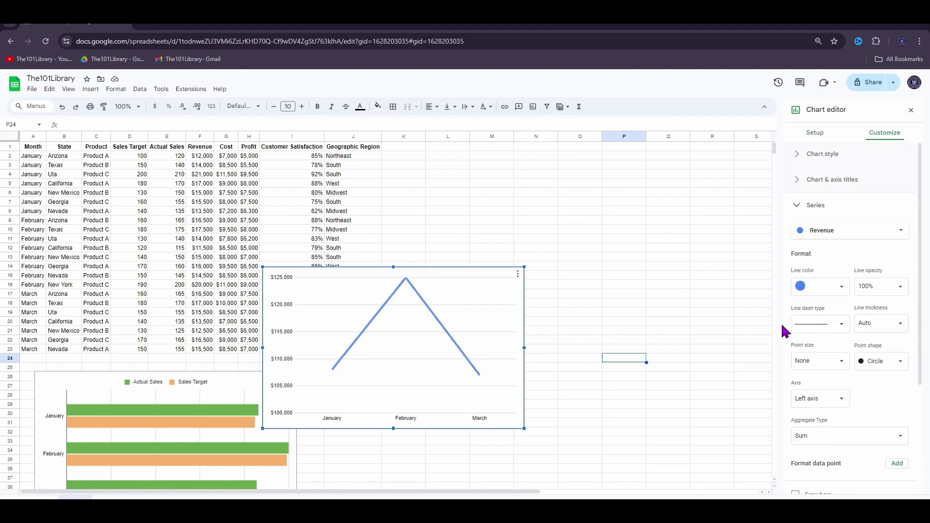
click(833, 292)
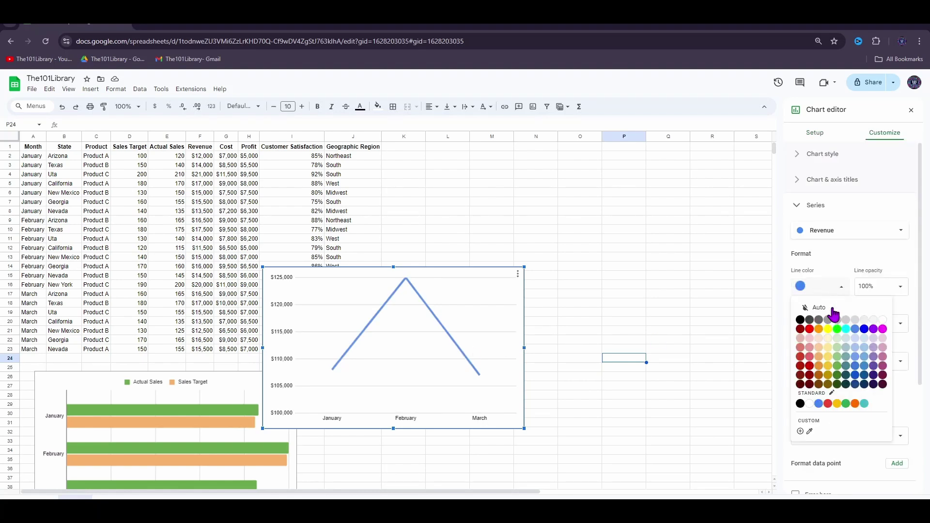
click(836, 365)
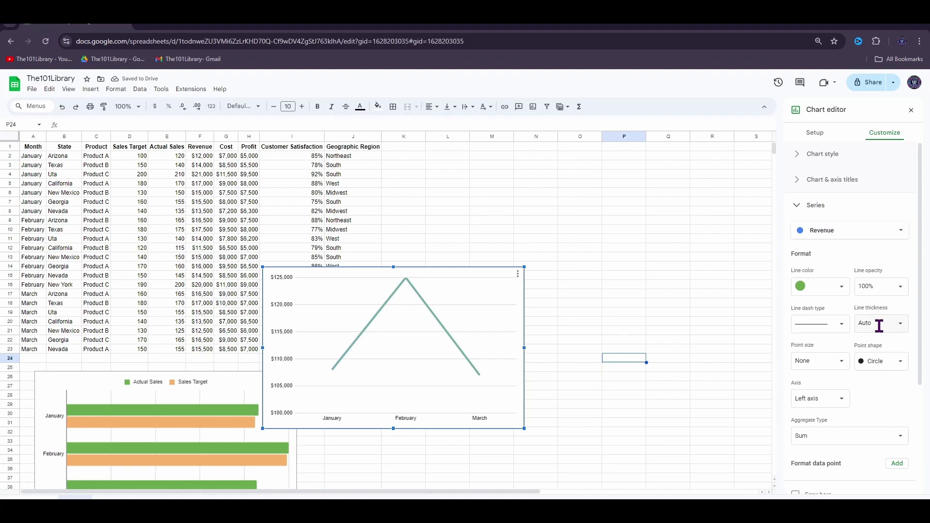
click(878, 323)
click(876, 399)
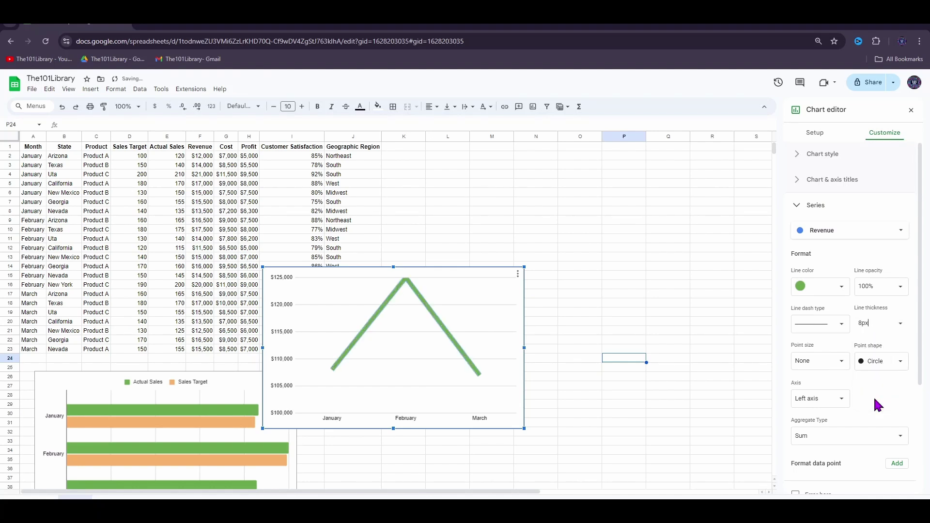
Title the chart 'Revenue' in yellow and move it beside the bar chart.
click(825, 181)
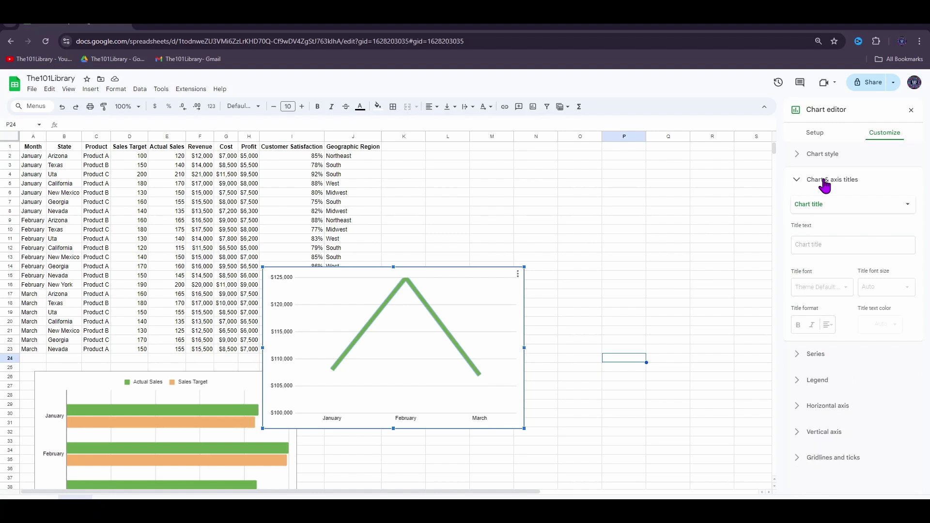
click(822, 247)
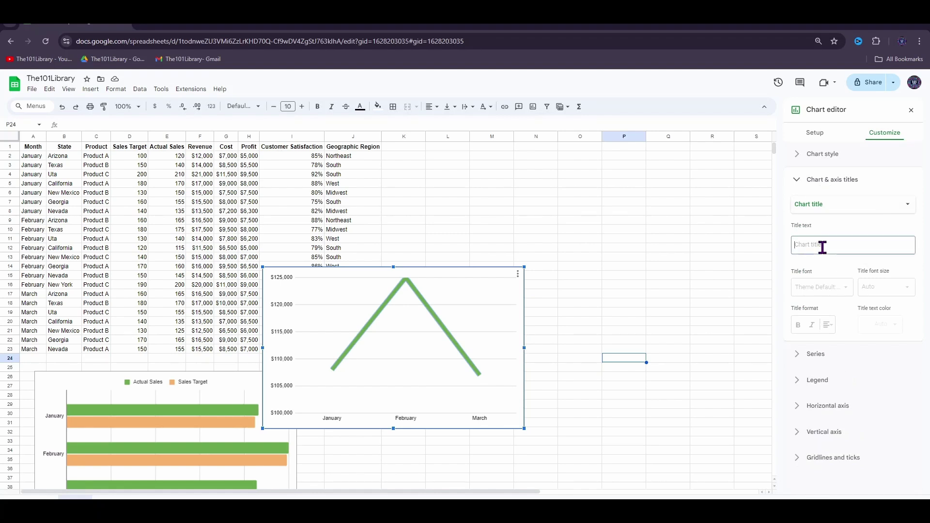
text(Revenu)
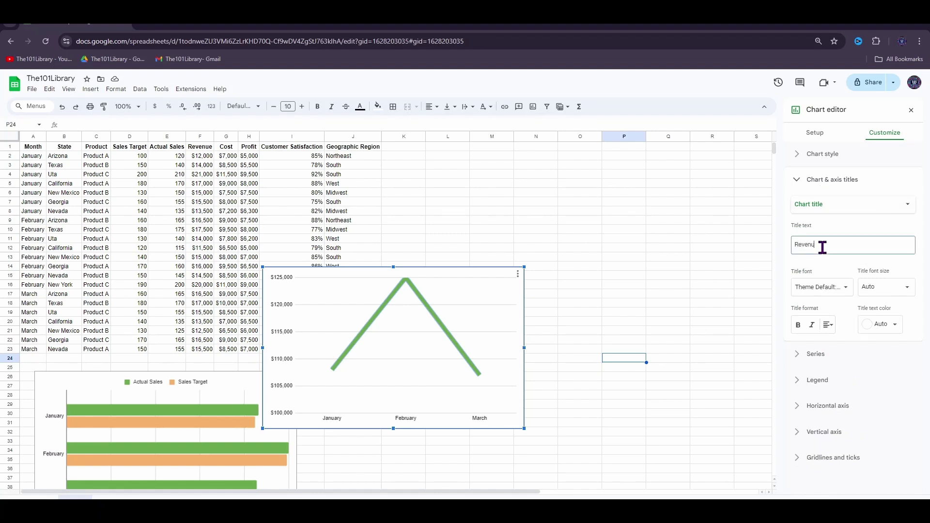
text(e)
click(891, 324)
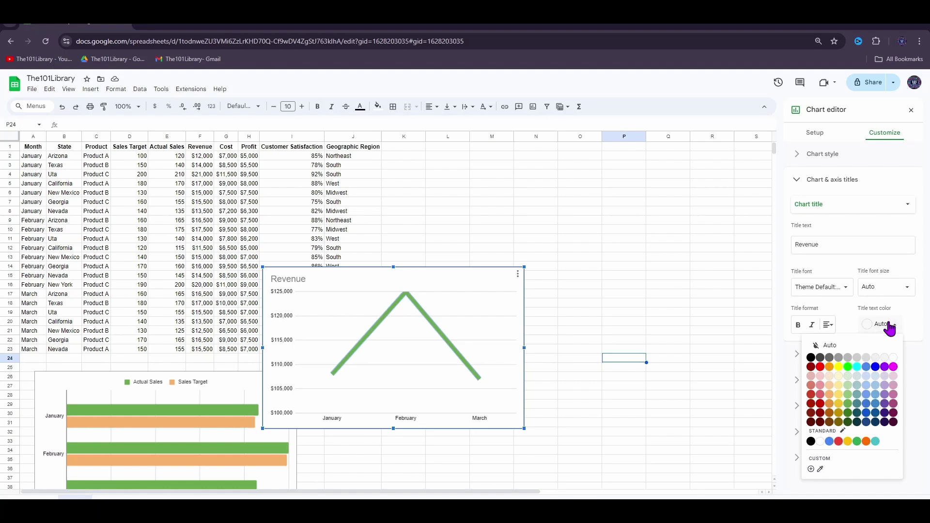
click(839, 394)
drag(494, 285, 535, 391)
click(536, 349)
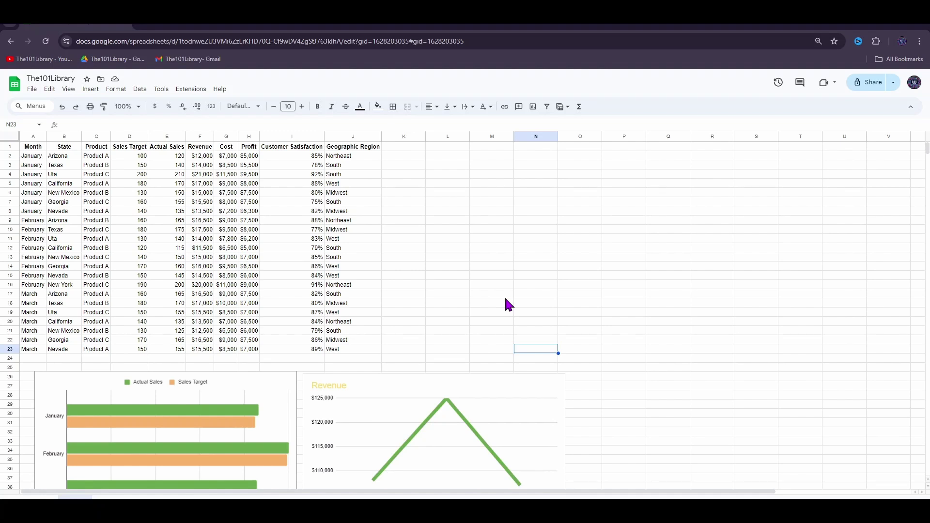
Insert a third chart as a Doughnut chart and bring up its data range dialog.
click(90, 89)
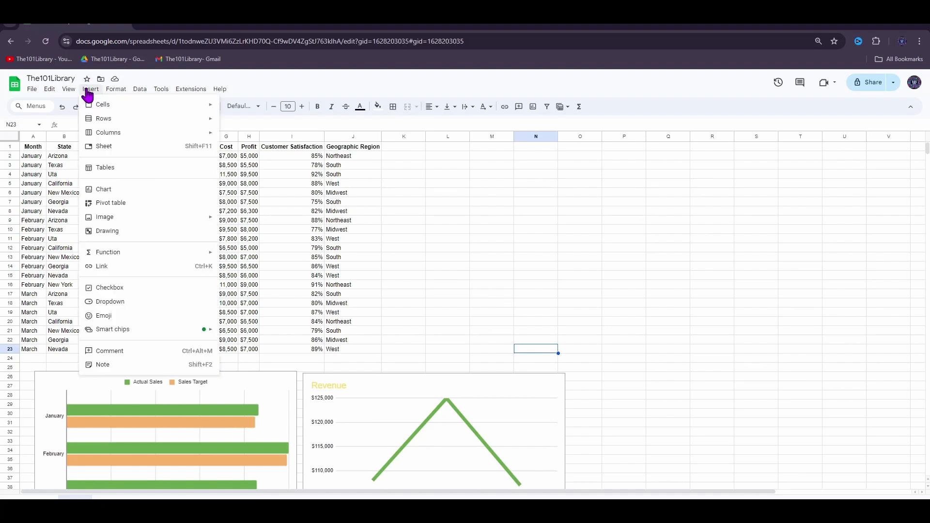
click(114, 190)
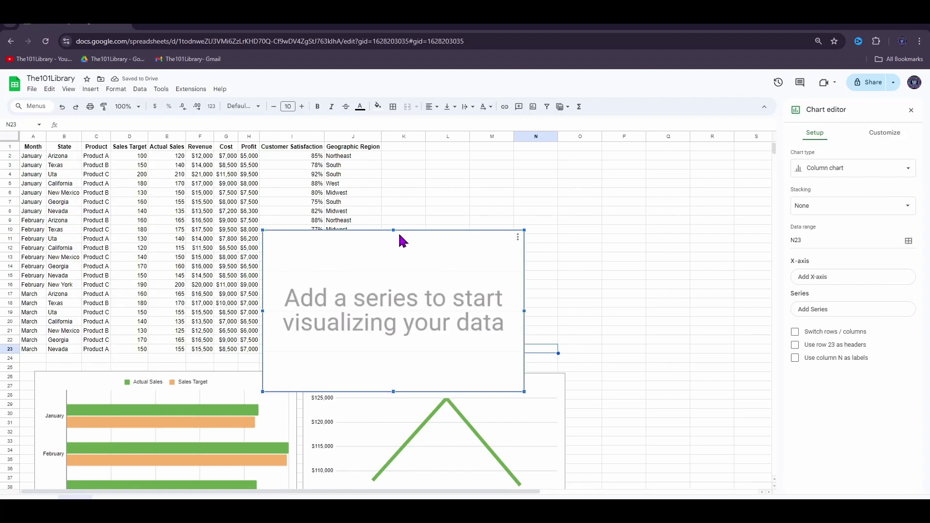
click(835, 170)
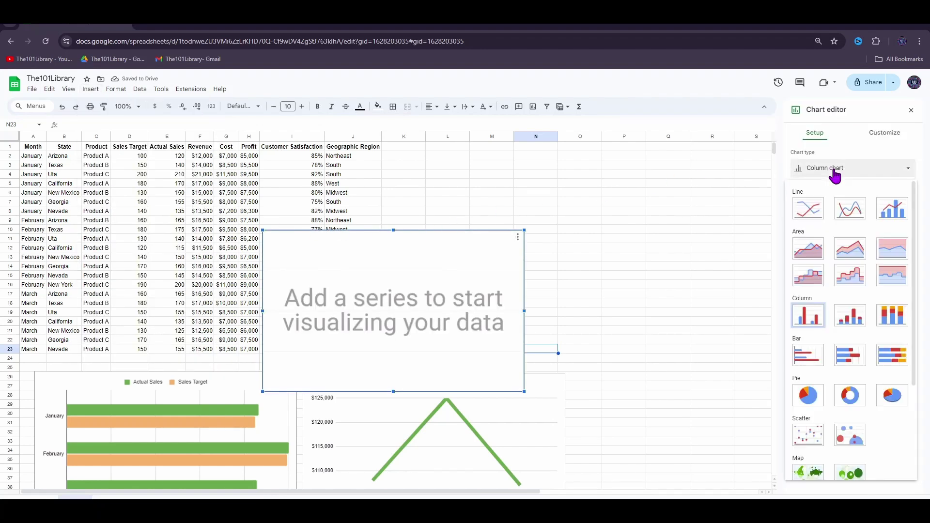
click(851, 397)
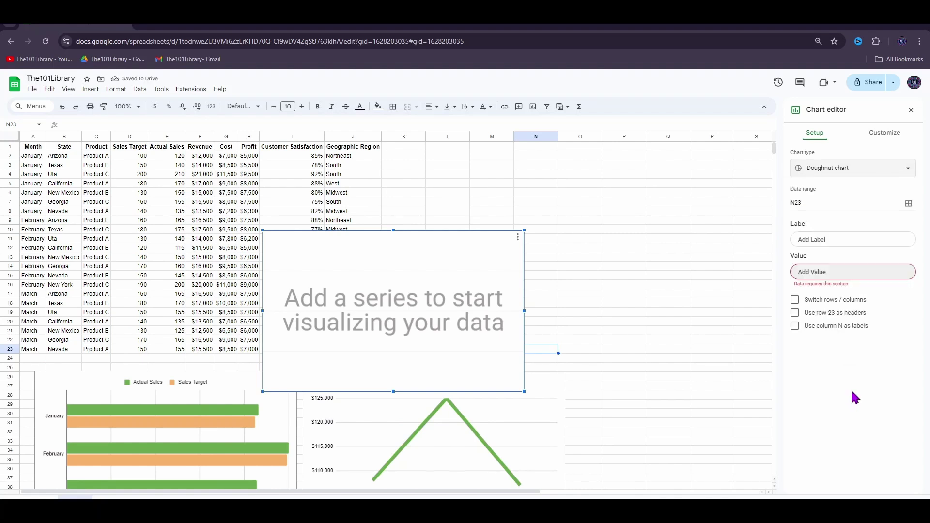
click(909, 204)
Set the doughnut chart's data range to the whole table A1:J23.
drag(33, 146, 34, 156)
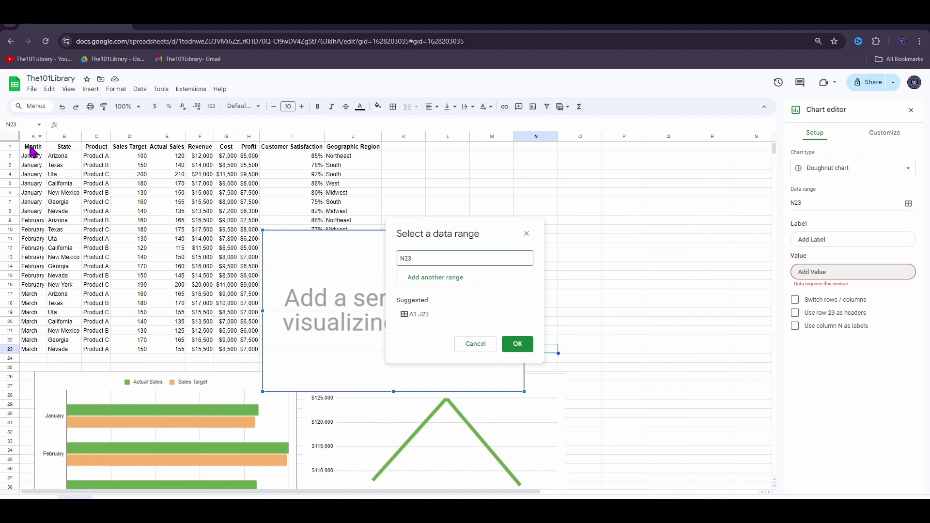
drag(134, 217, 329, 348)
click(517, 344)
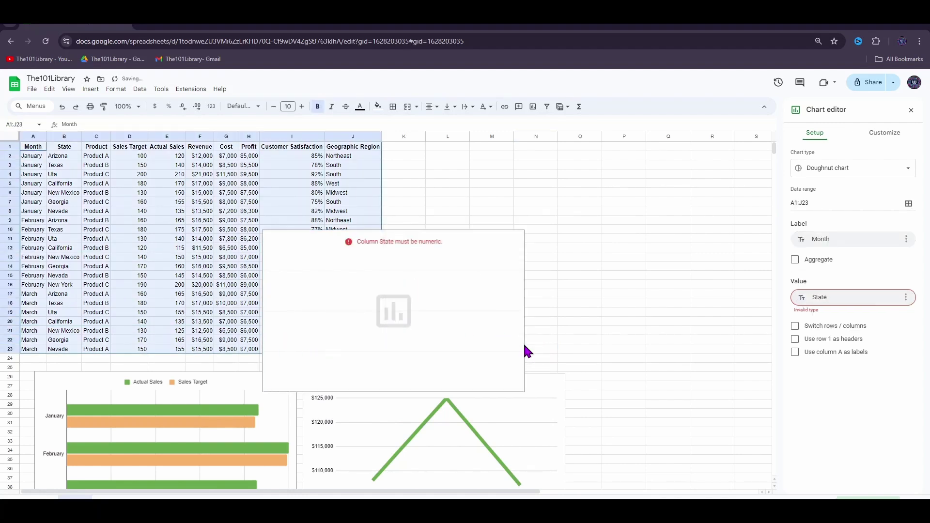
Use Product as labels and Actual Sales as values, aggregated per product.
click(831, 240)
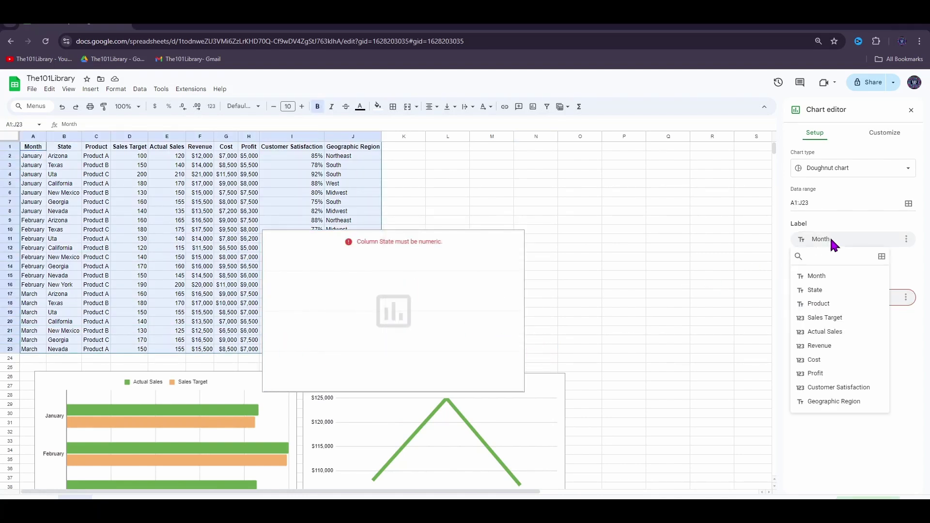
click(826, 306)
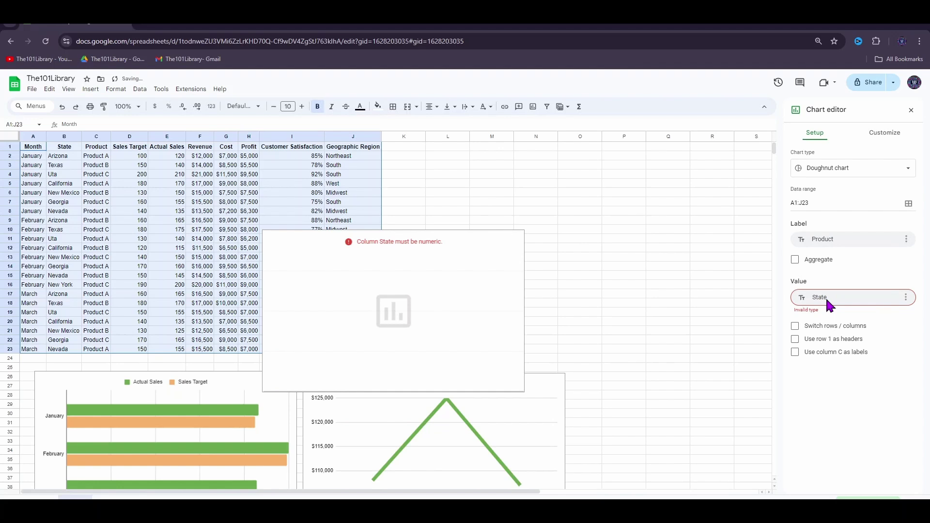
click(827, 299)
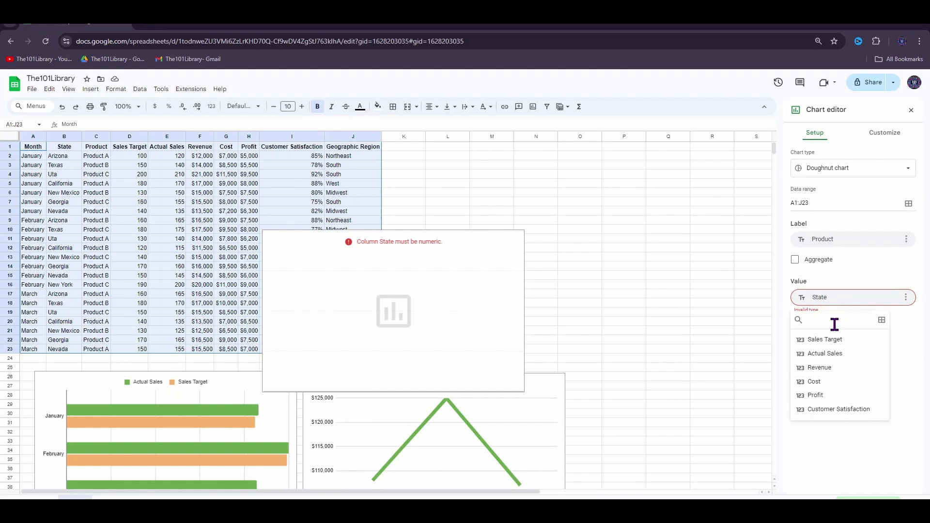
click(825, 354)
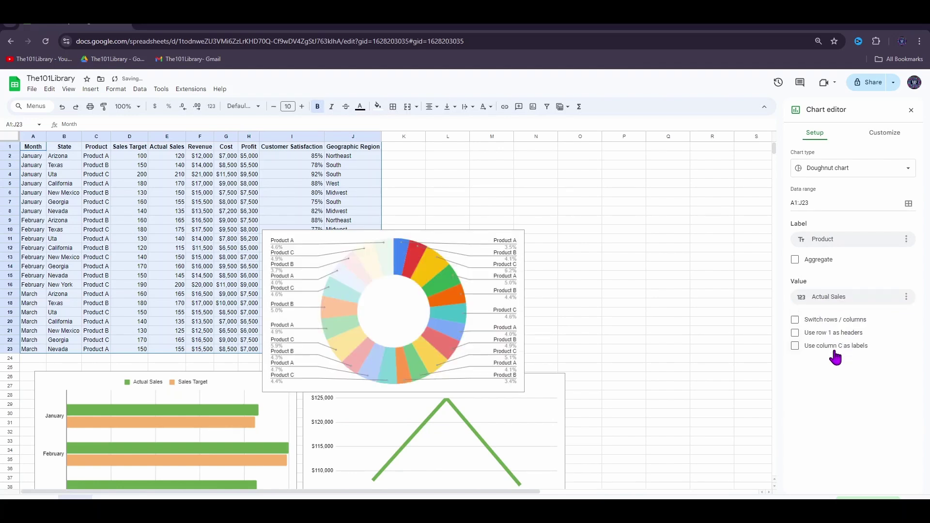
click(796, 261)
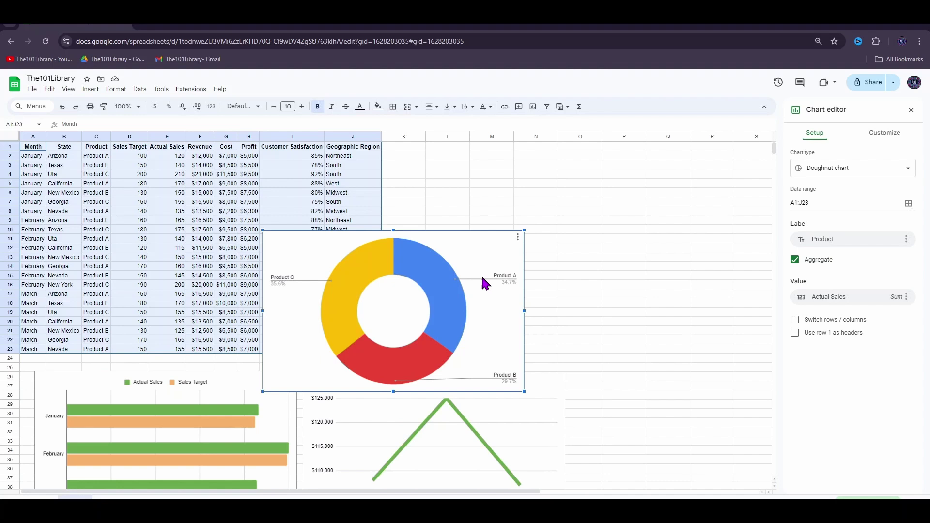
Colour the Product A slice of the doughnut chart green.
click(429, 278)
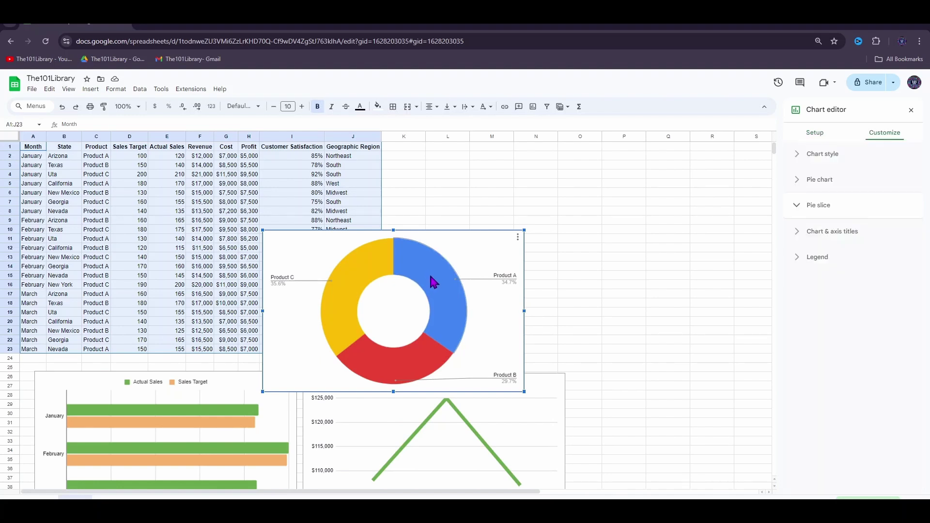
click(806, 267)
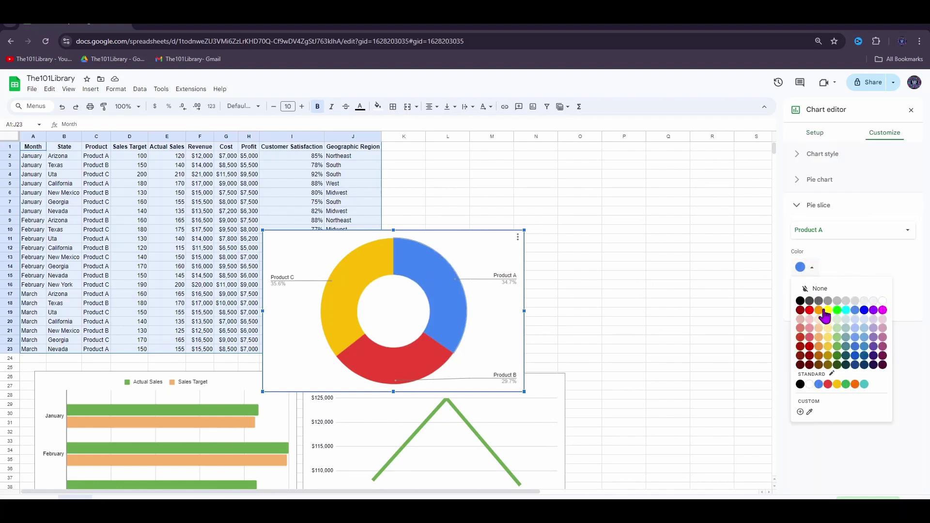
click(838, 347)
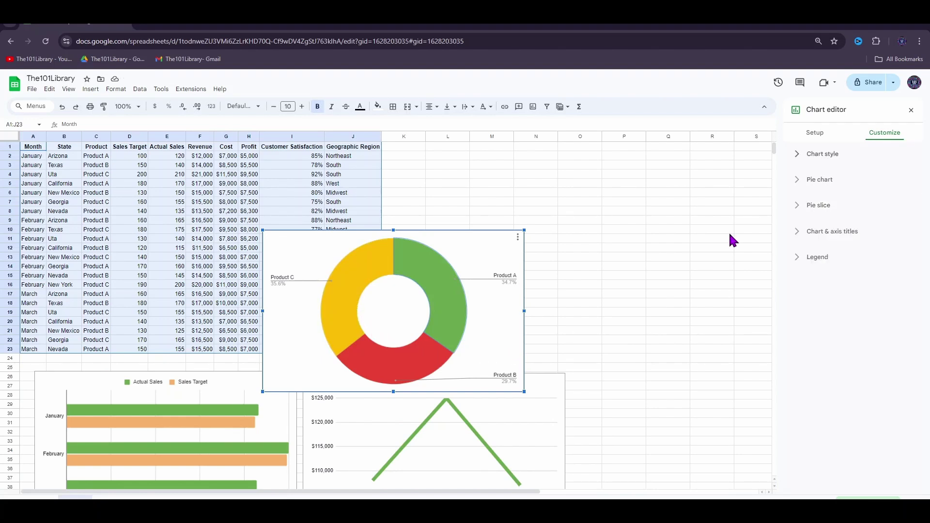
Title the doughnut chart 'Total Sales By Product' in light yellow and close the editor.
click(797, 233)
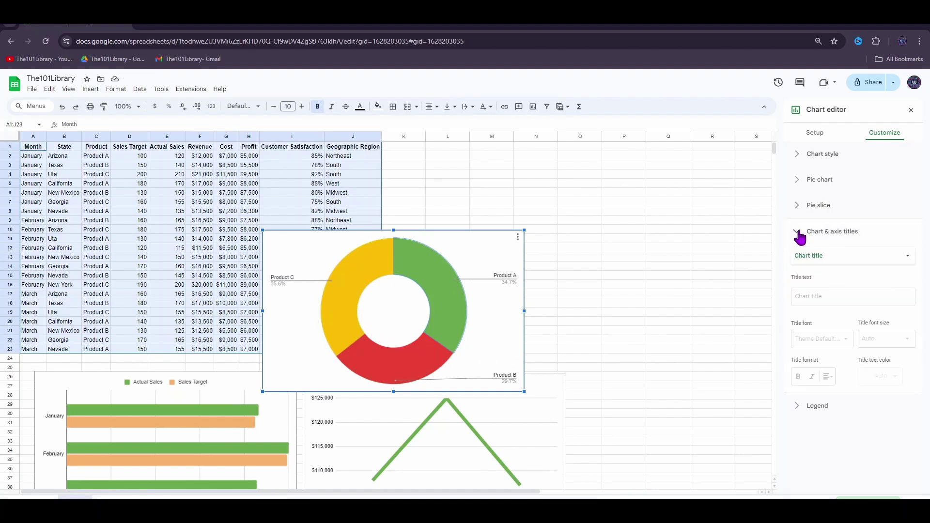
click(815, 299)
text(Total Sales)
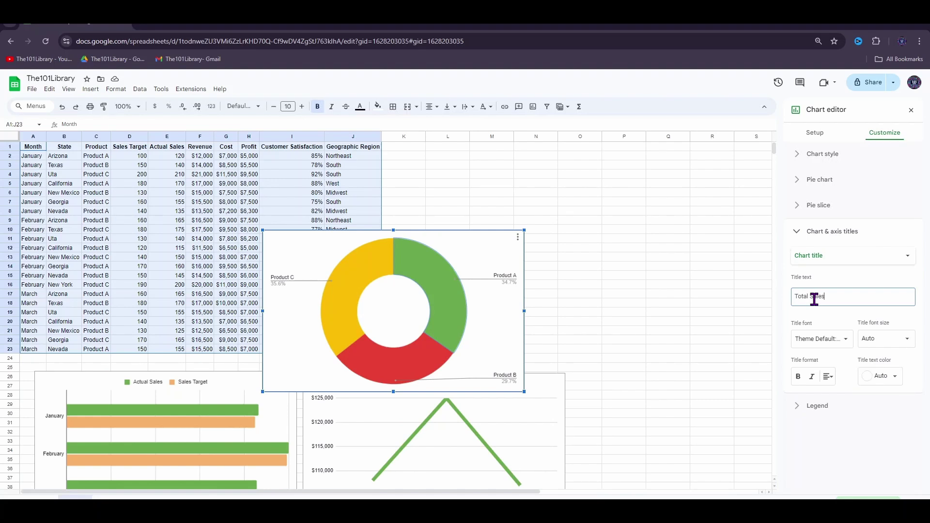
text( By Product)
click(881, 377)
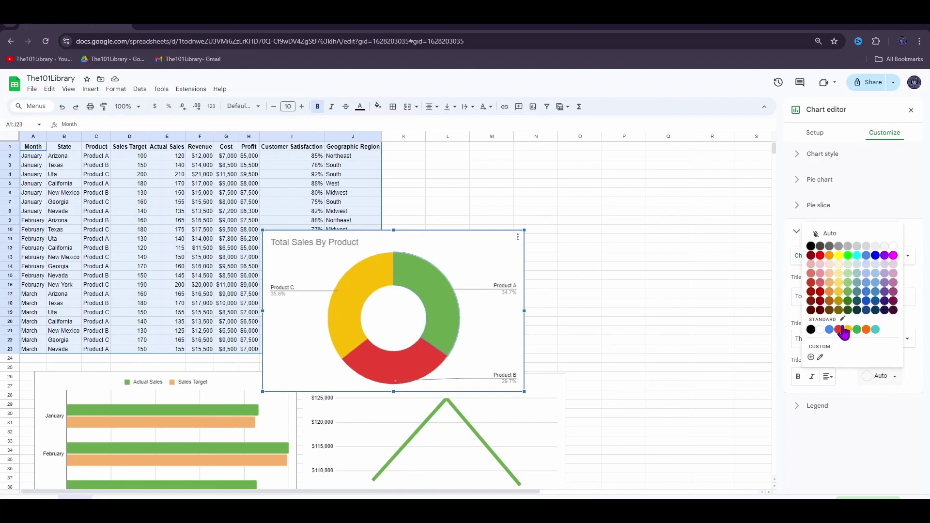
click(839, 283)
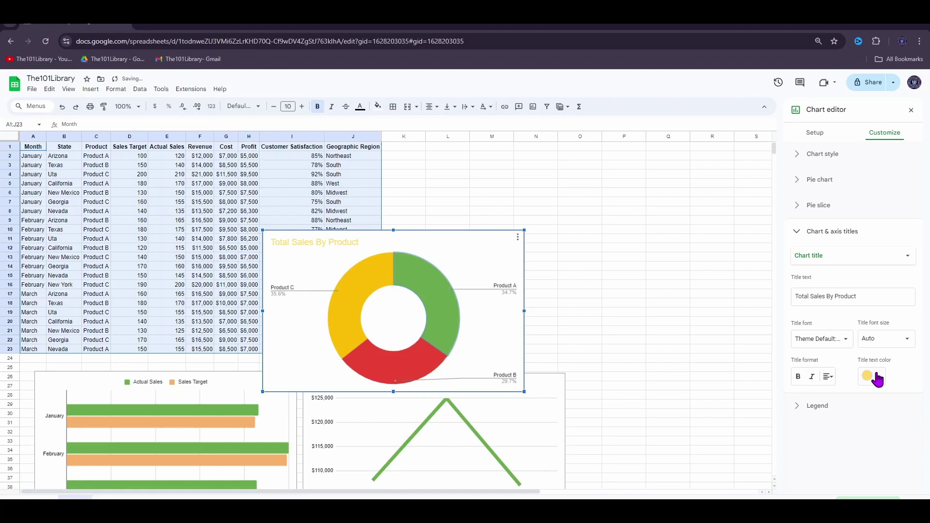
click(878, 380)
click(820, 293)
Drag the Total Sales By Product chart beside the Revenue chart.
click(641, 288)
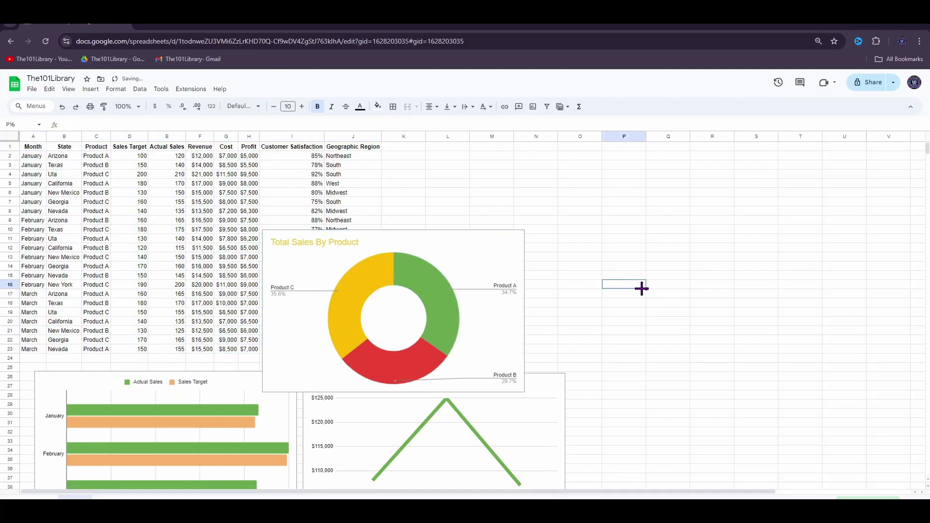
click(508, 246)
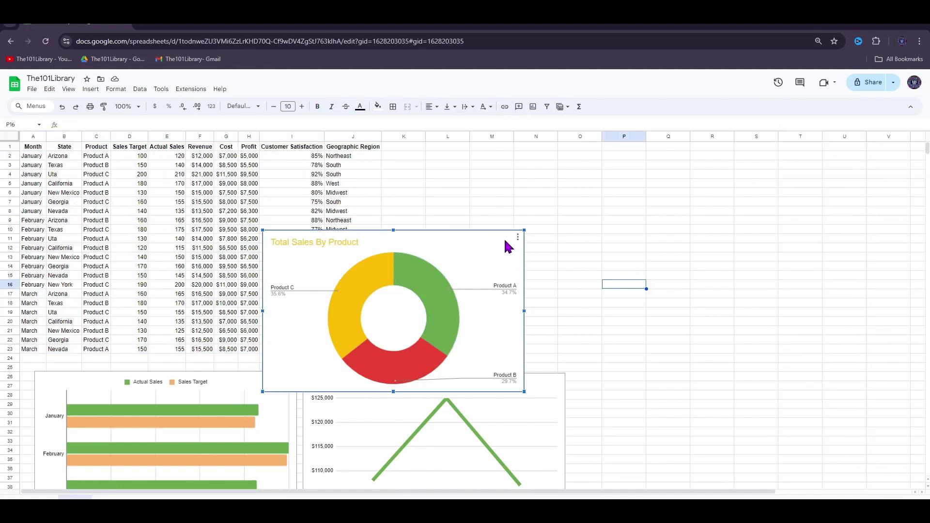
drag(527, 252, 855, 394)
Deselect the doughnut chart, leaving the three charts in a row beneath the table.
scroll(501, 277, down, 1)
click(494, 283)
scroll(416, 255, up, 1)
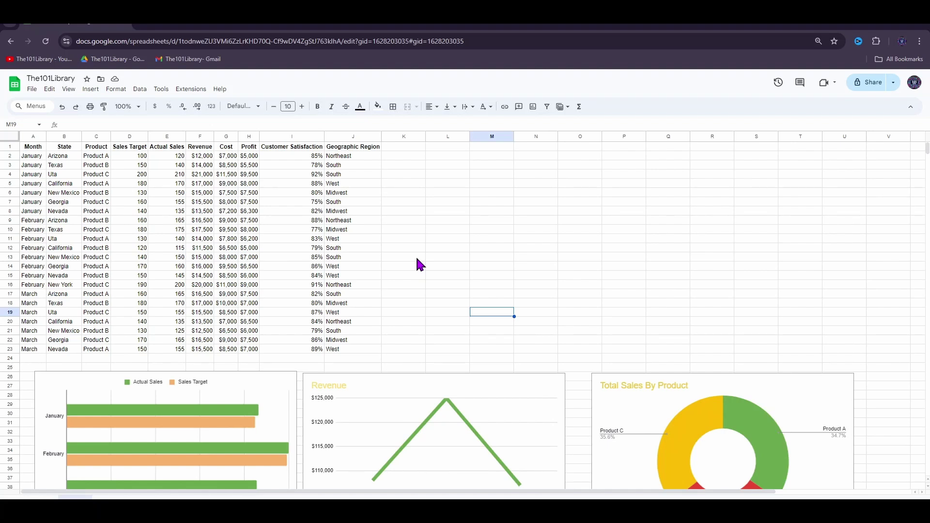
Insert a geo chart using the A1:J23 sales data range.
click(91, 90)
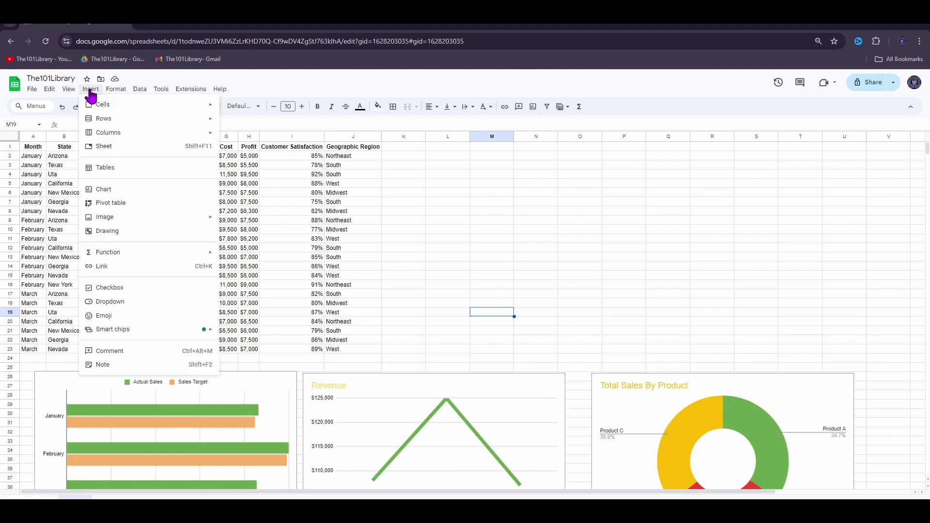
click(103, 190)
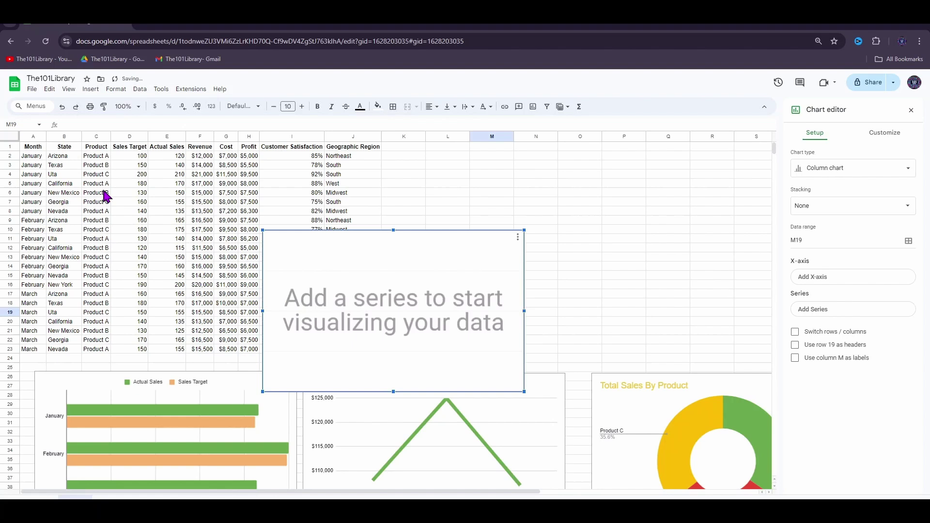
click(854, 175)
scroll(850, 324, down, 5)
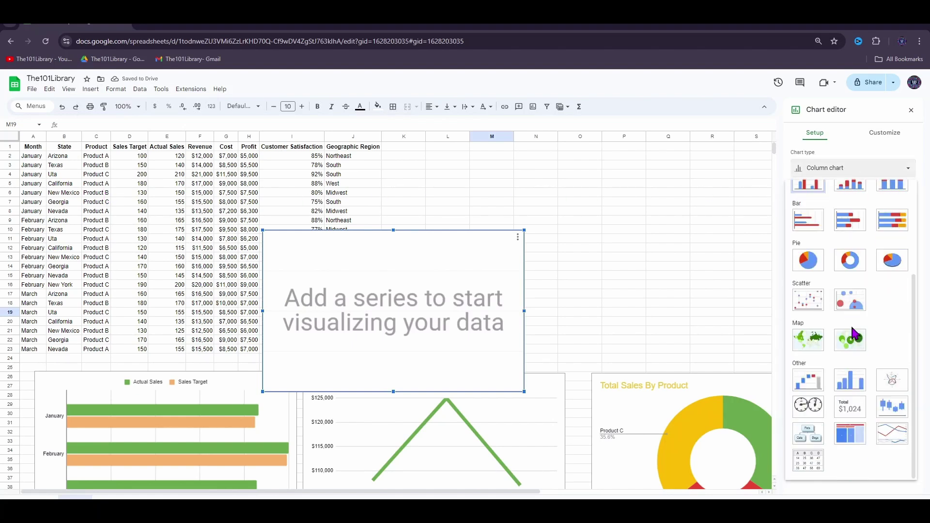
click(809, 342)
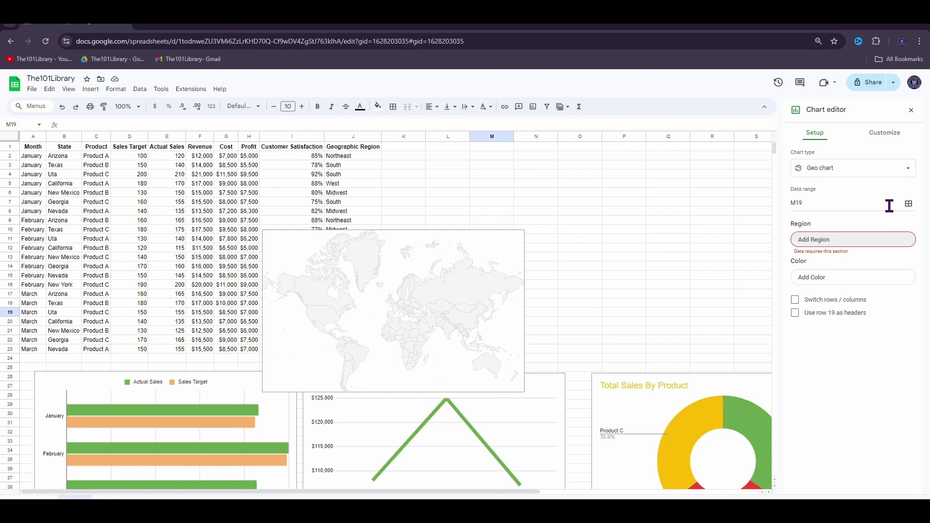
click(908, 204)
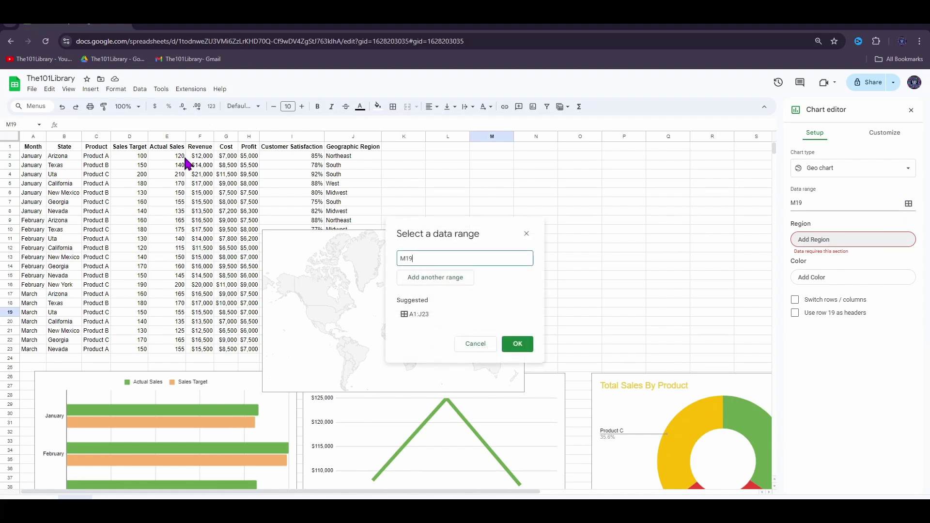
drag(30, 148, 334, 347)
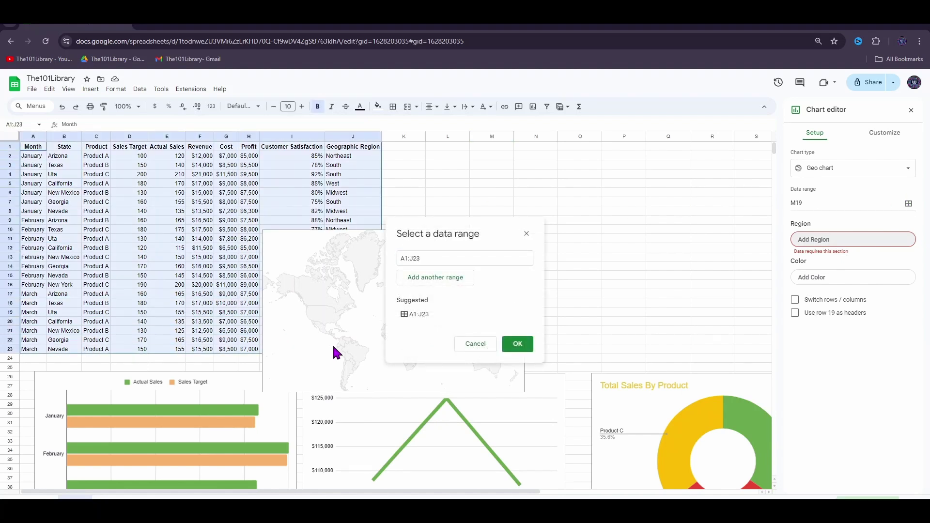
click(517, 345)
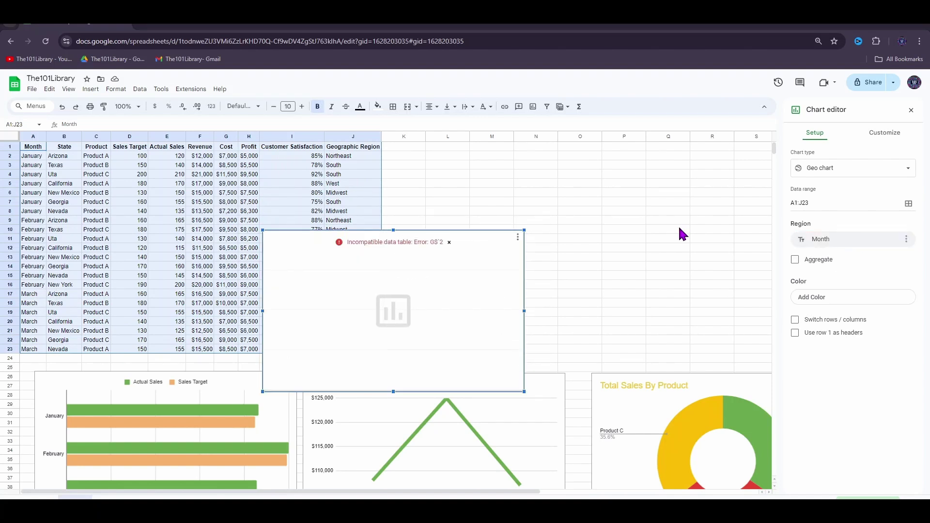
Set the map Region to State with Aggregate ticked, and Color to Profit.
click(829, 241)
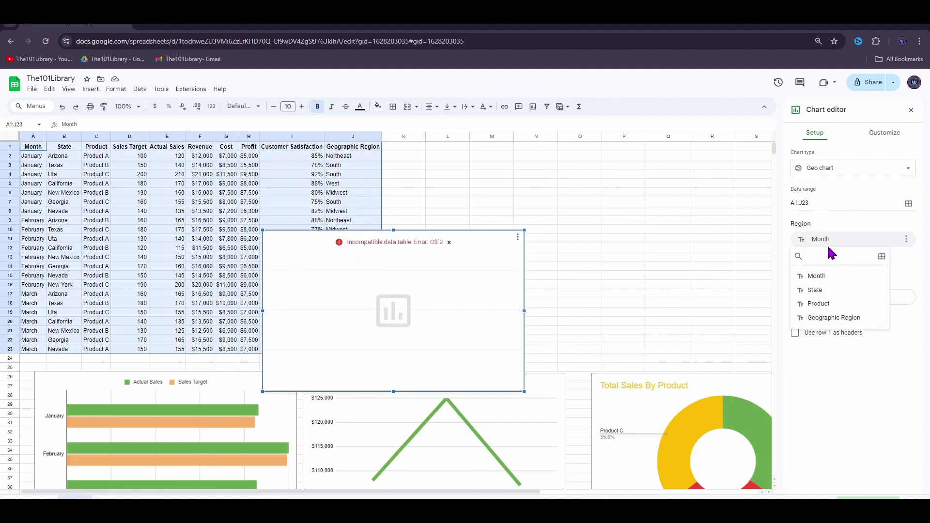
click(816, 290)
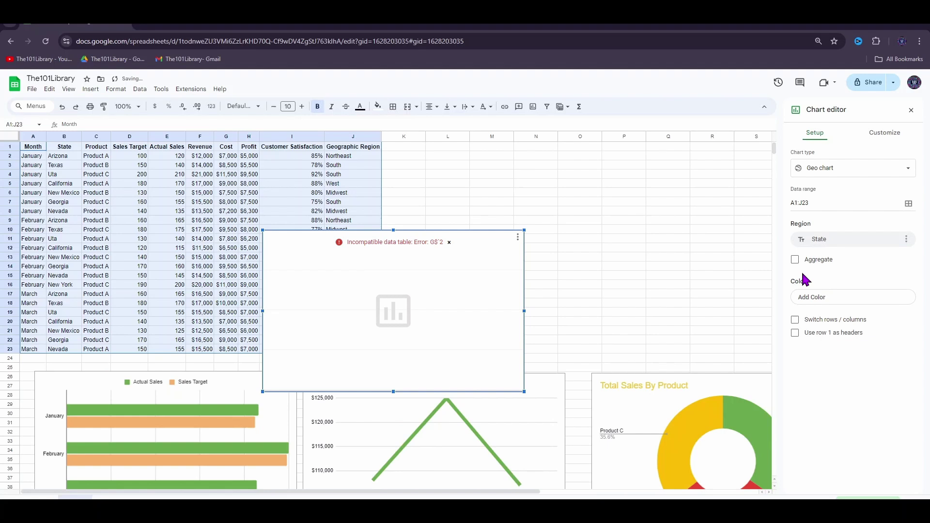
click(795, 261)
click(814, 296)
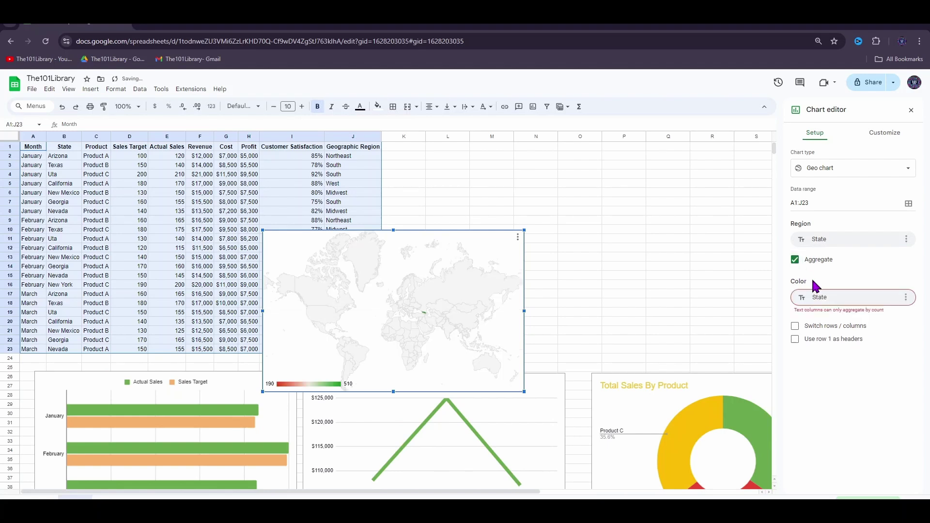
click(823, 299)
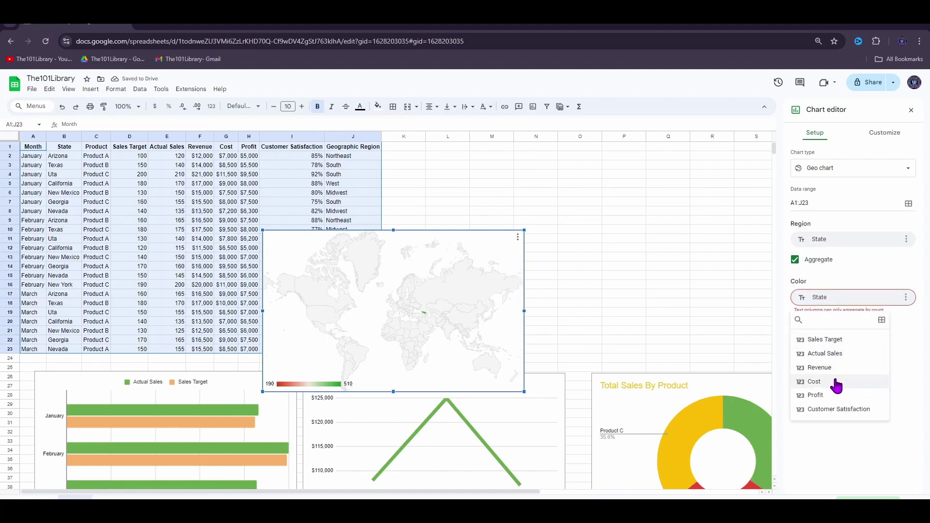
click(838, 395)
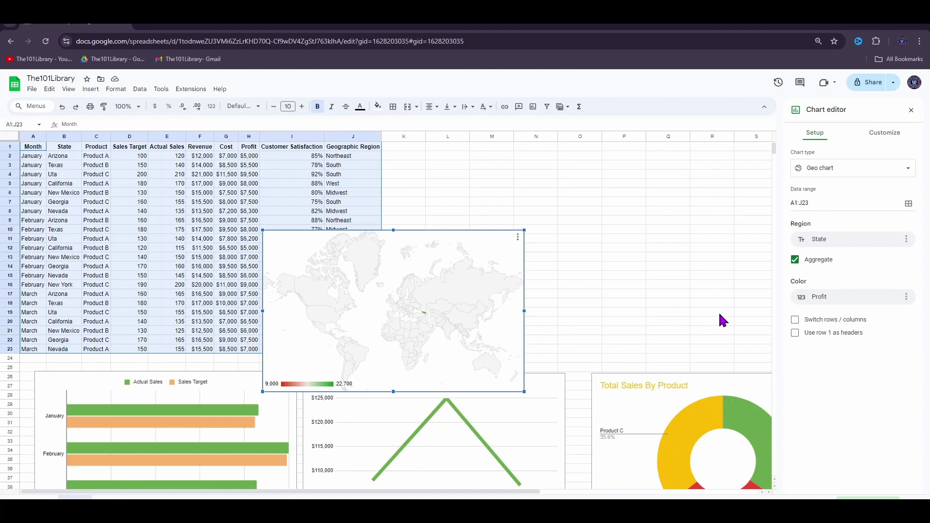
Limit the geo map to the United States and make the minimum colour light yellow.
click(875, 135)
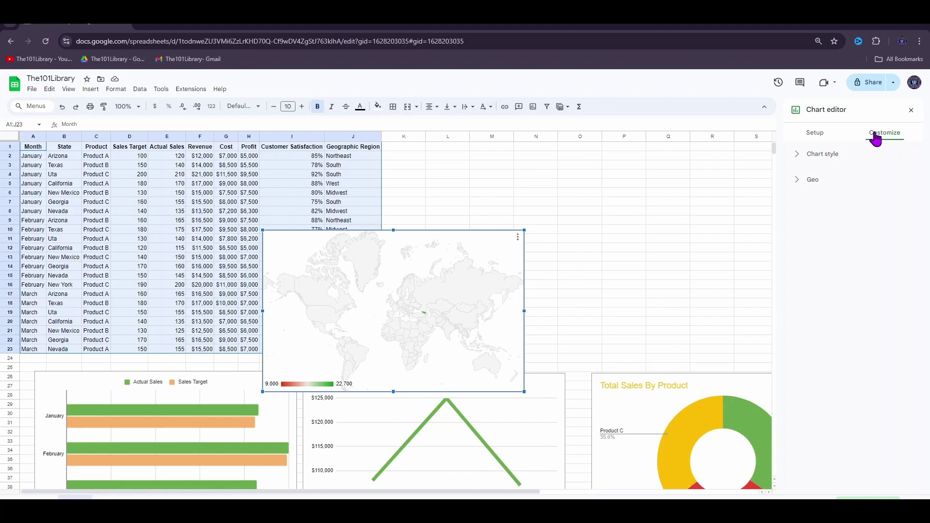
click(810, 186)
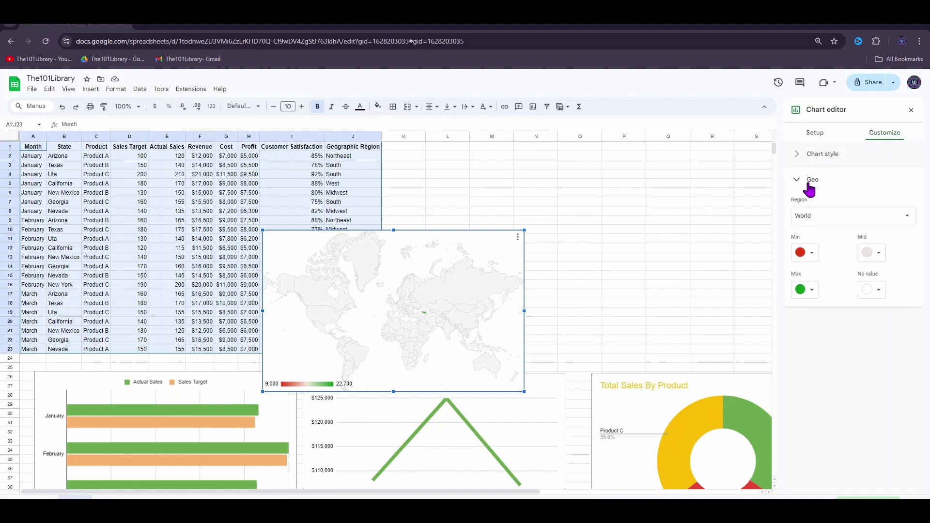
click(839, 221)
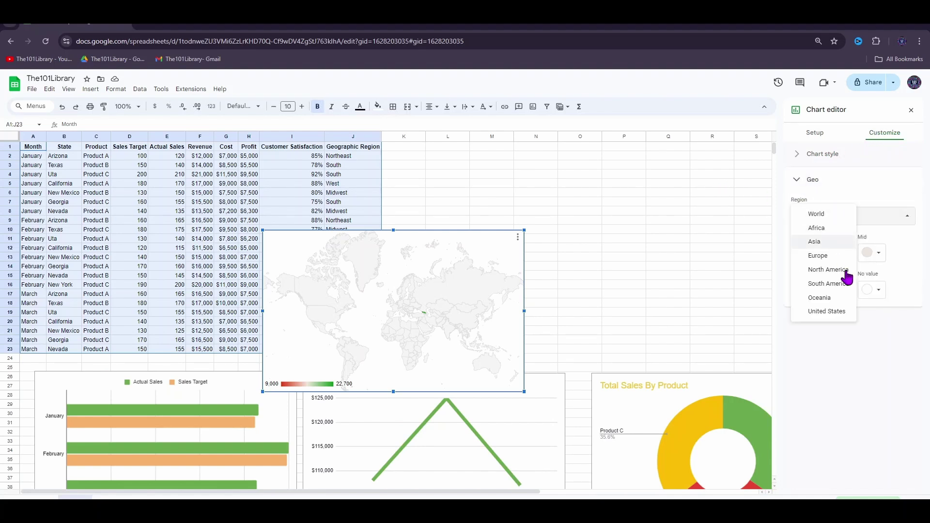
click(832, 315)
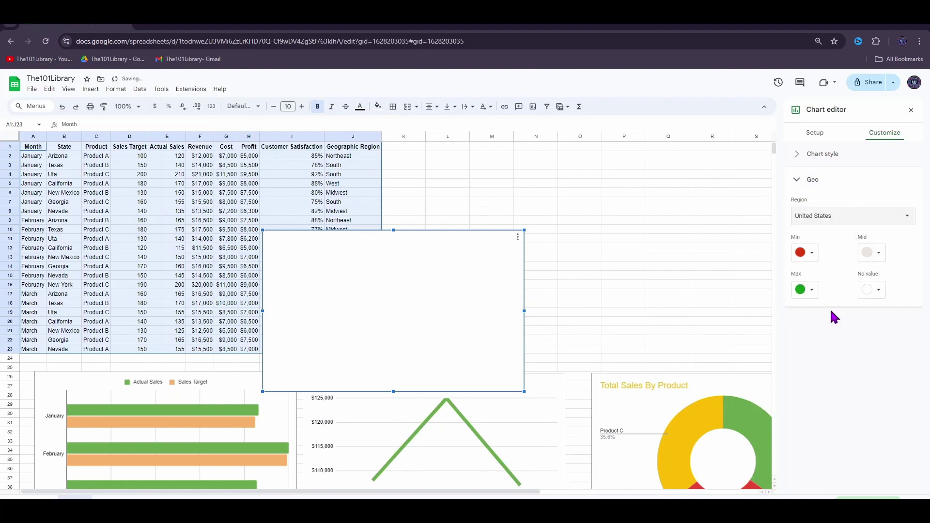
click(813, 257)
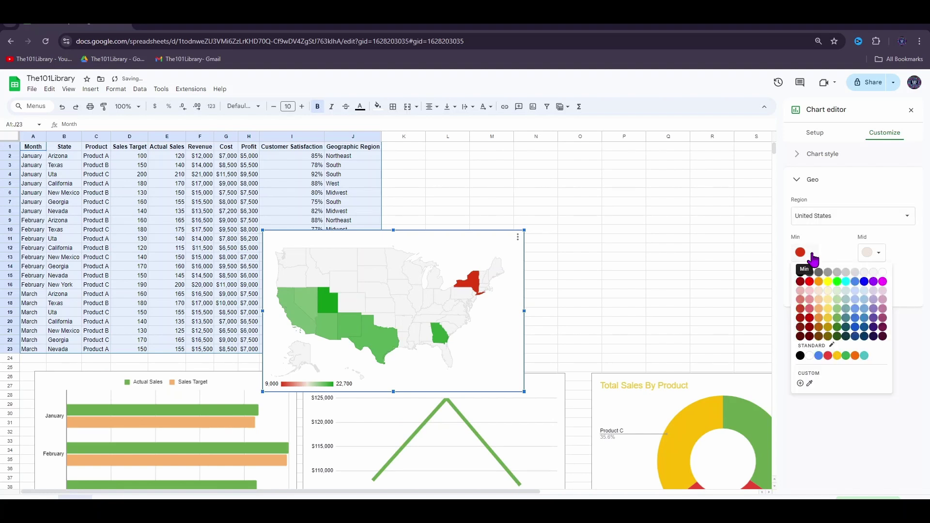
click(829, 310)
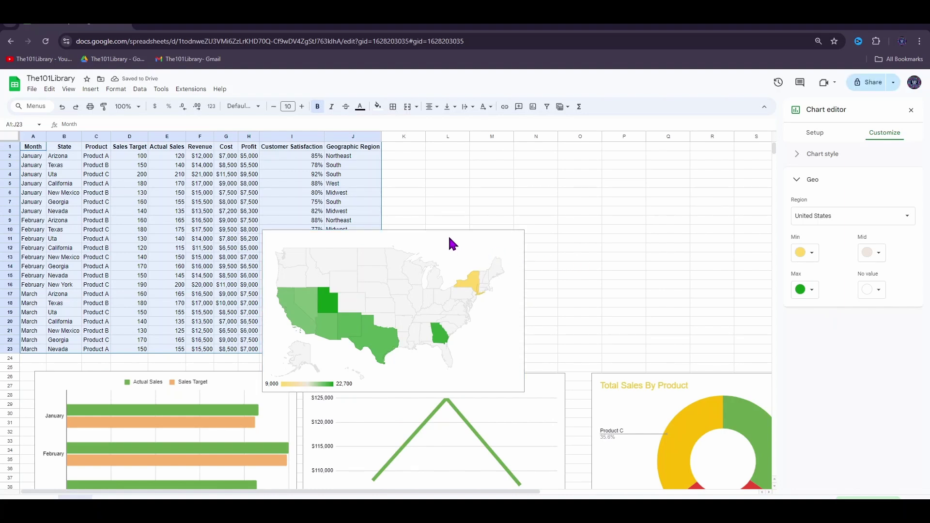
Drag the US Profit map off the table into columns L–Q beside it.
click(592, 211)
click(492, 238)
drag(492, 238, 722, 173)
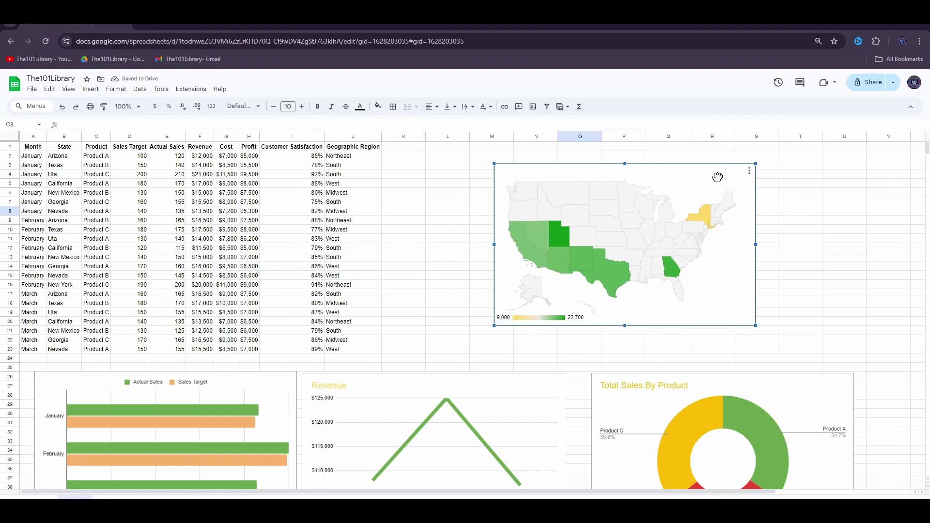
click(800, 220)
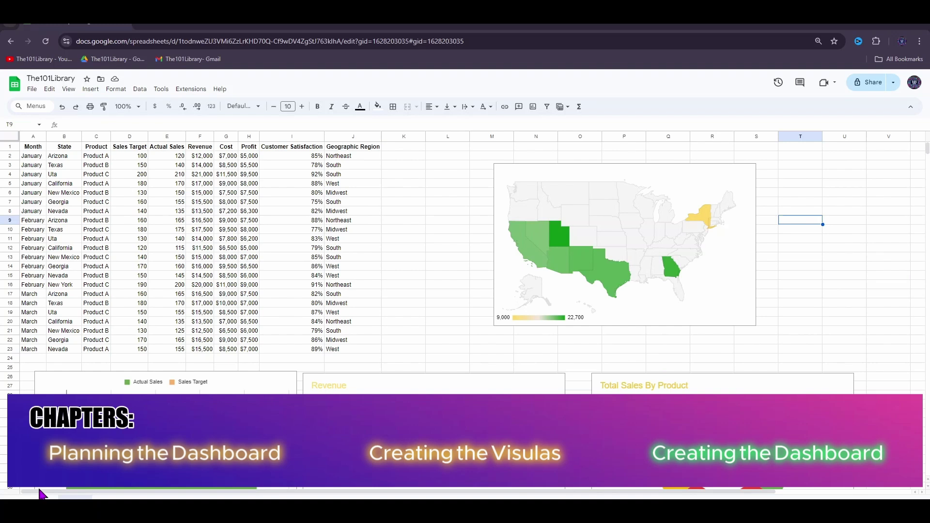
Add a new blank sheet and merge cells A1:P4 with Merge all.
click(10, 496)
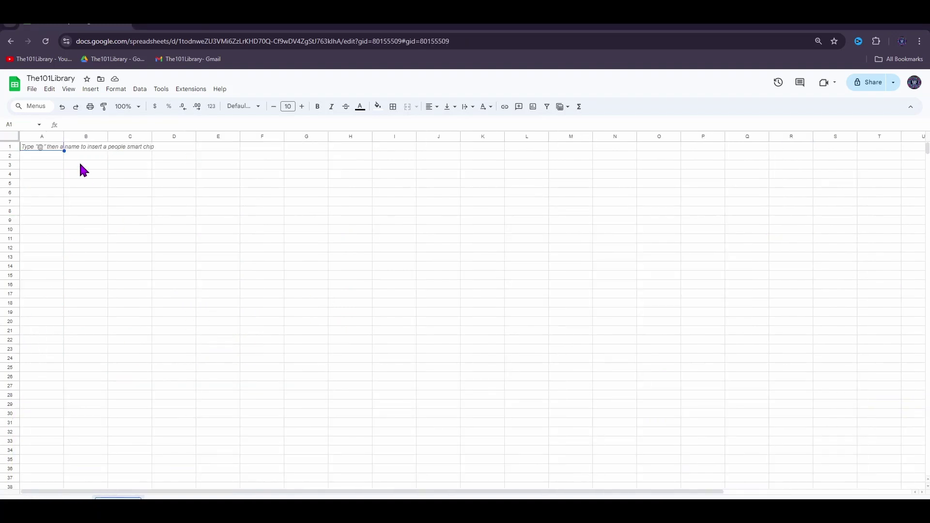
click(80, 160)
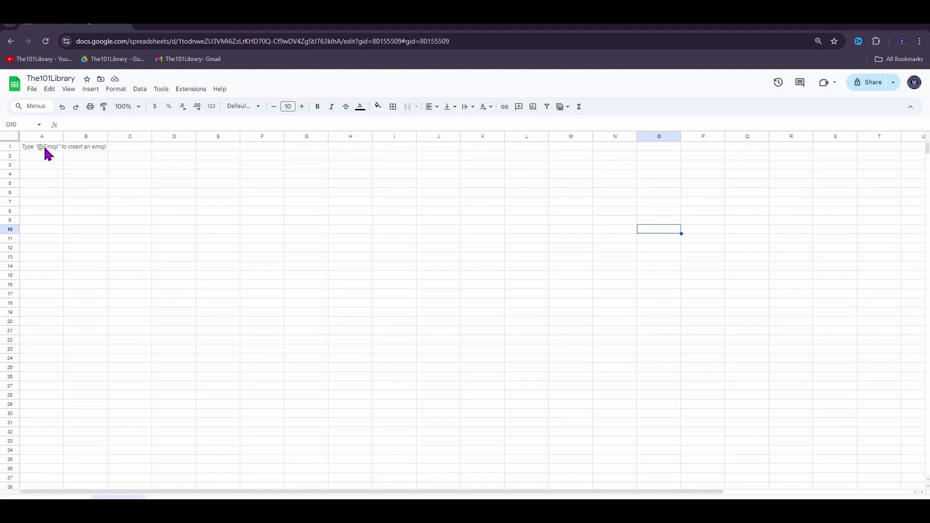
drag(45, 149, 702, 181)
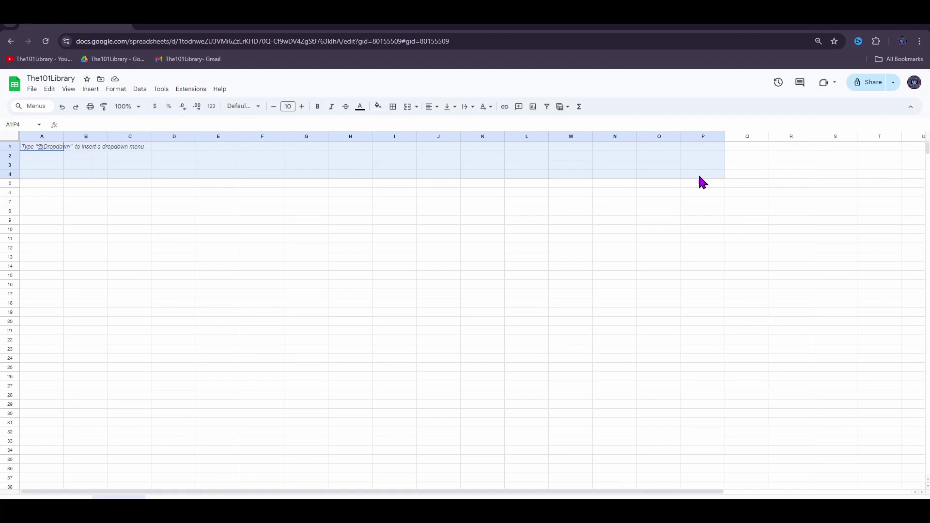
click(116, 89)
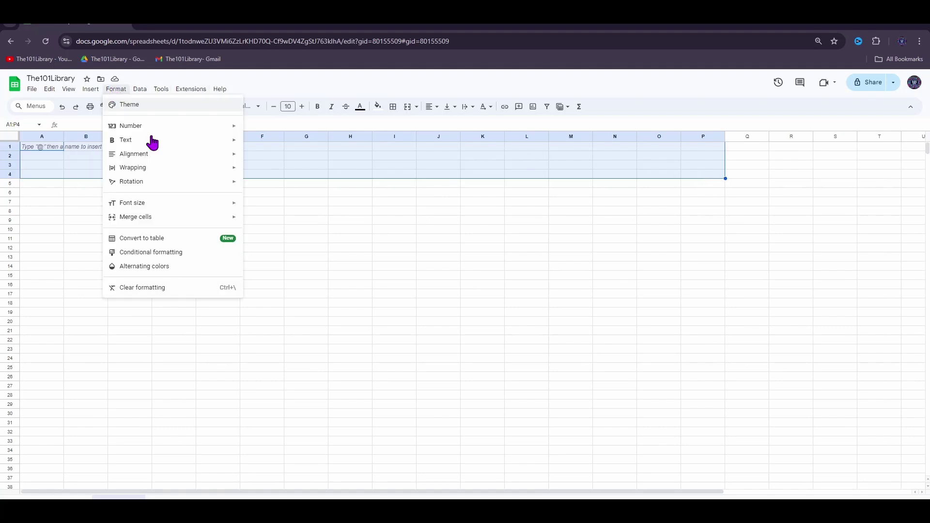
mouse_move(143, 219)
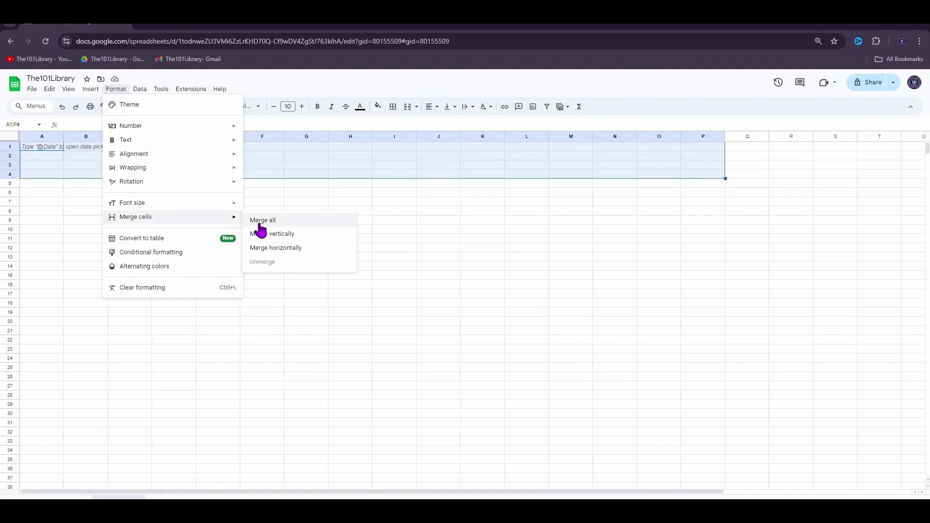
click(261, 225)
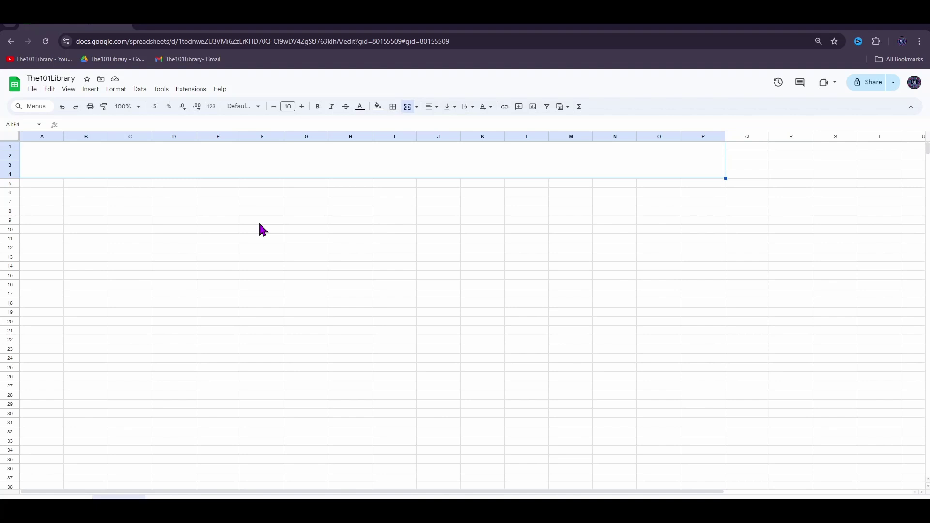
Merge A5:E7, F5:J7 and K5:P7 into three header blocks.
drag(42, 183, 218, 202)
click(116, 88)
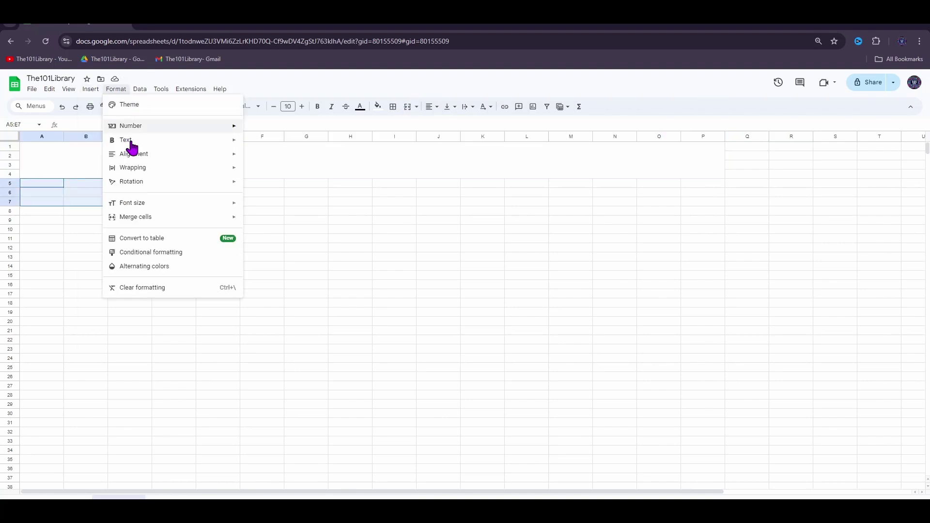
click(272, 217)
key(ctrl+c)
click(258, 187)
key(ctrl+v)
click(483, 187)
key(ctrl+v)
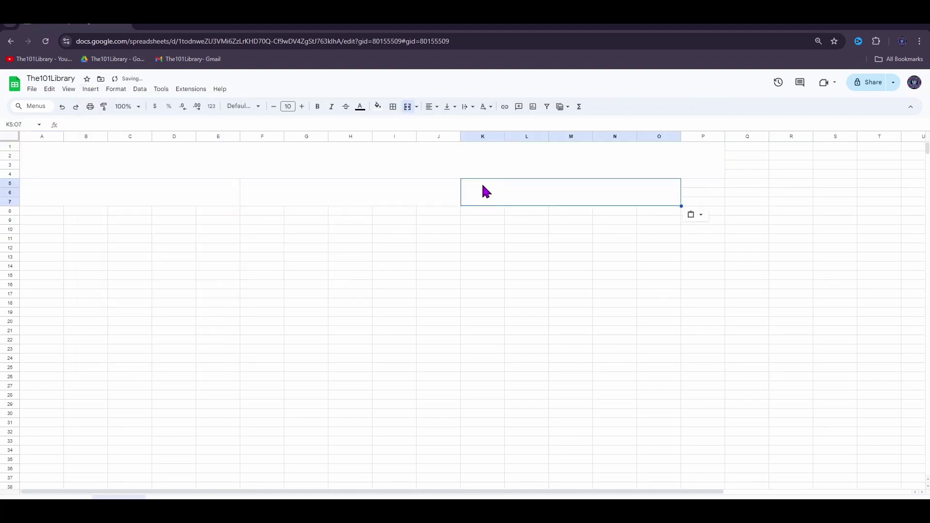
drag(705, 187, 630, 188)
click(115, 89)
mouse_move(136, 217)
click(279, 219)
Merge A8:E12, F8:J12 and K8:P12 into three value blocks.
drag(41, 211, 216, 242)
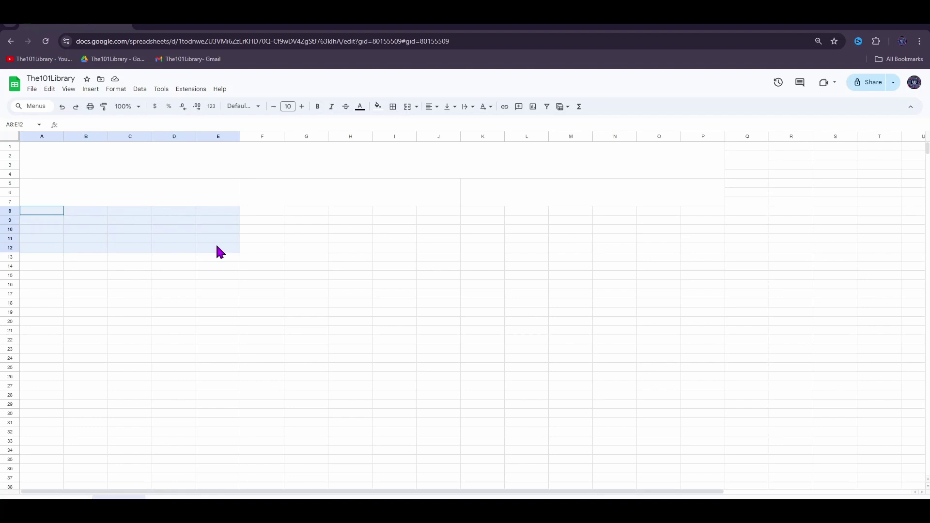
click(115, 89)
click(279, 219)
click(221, 211)
key(ctrl+c)
click(261, 210)
key(ctrl+v)
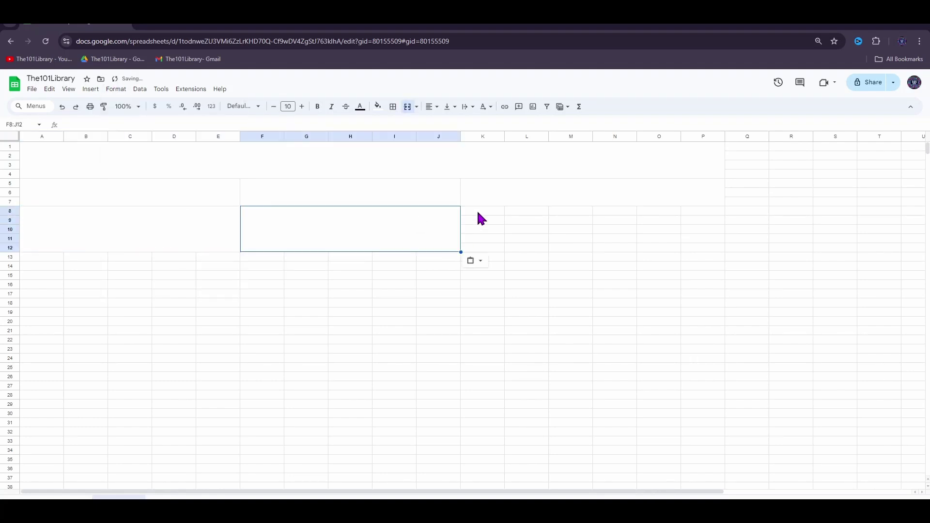
drag(477, 210, 657, 245)
click(116, 89)
click(279, 219)
Merge A13:E38, F13:J38 and K13:P38 into three chart panels.
drag(42, 257, 211, 465)
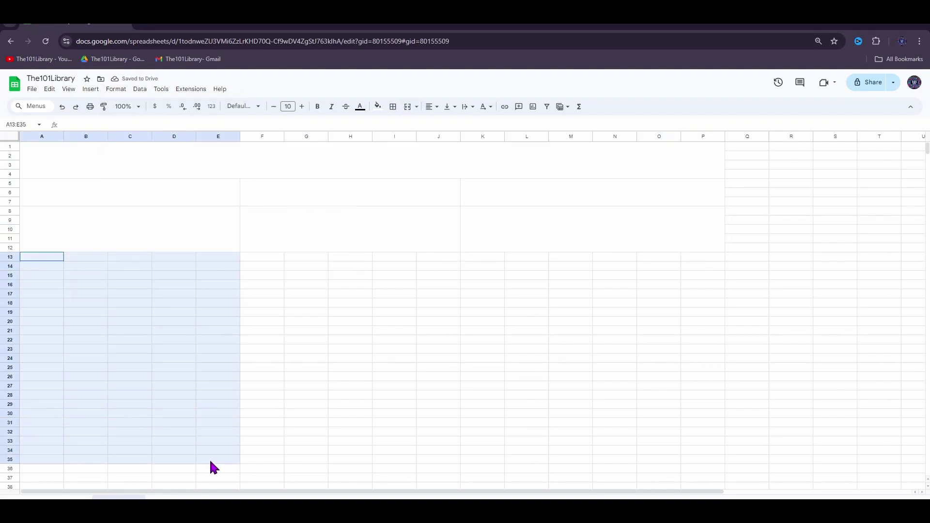
click(116, 89)
click(279, 219)
click(257, 263)
key(ctrl+v)
click(493, 264)
key(ctrl+v)
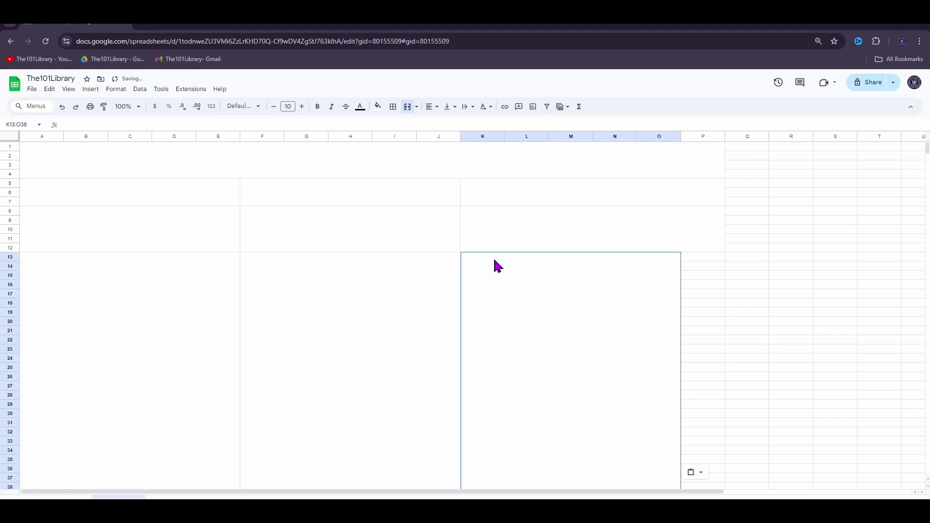
drag(493, 264, 703, 480)
click(116, 89)
click(279, 219)
Merge Q1:V38 into one tall side panel.
drag(748, 145, 924, 469)
click(119, 91)
mouse_move(135, 216)
click(274, 220)
click(106, 160)
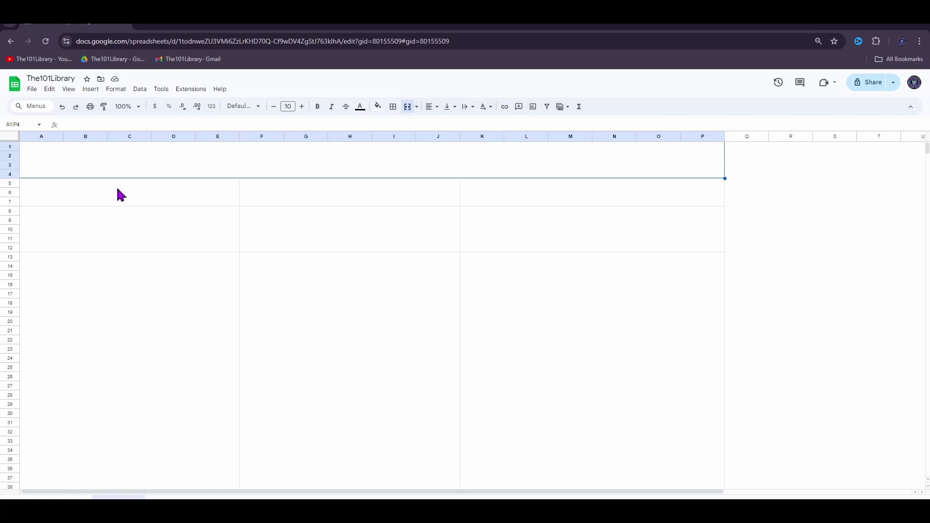
Fill the dashboard range A1:V38 with light grey 3.
drag(104, 163, 784, 437)
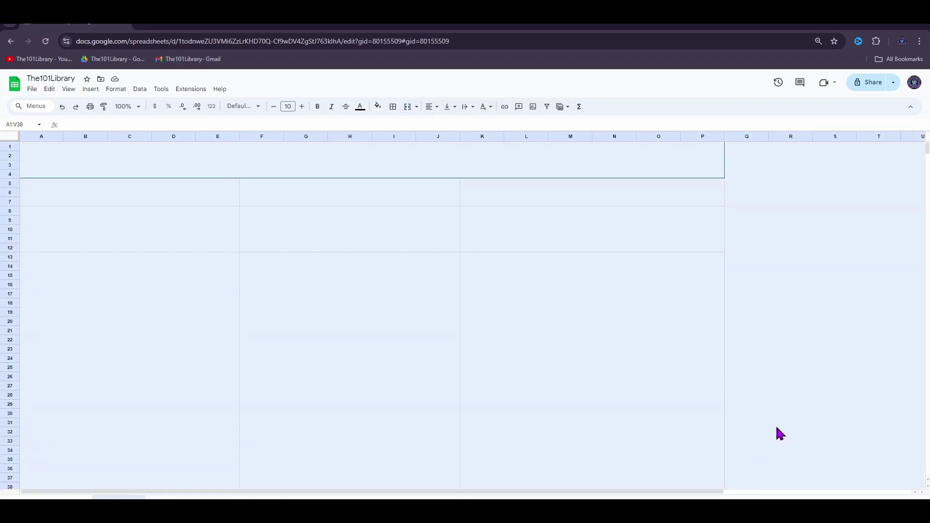
click(377, 107)
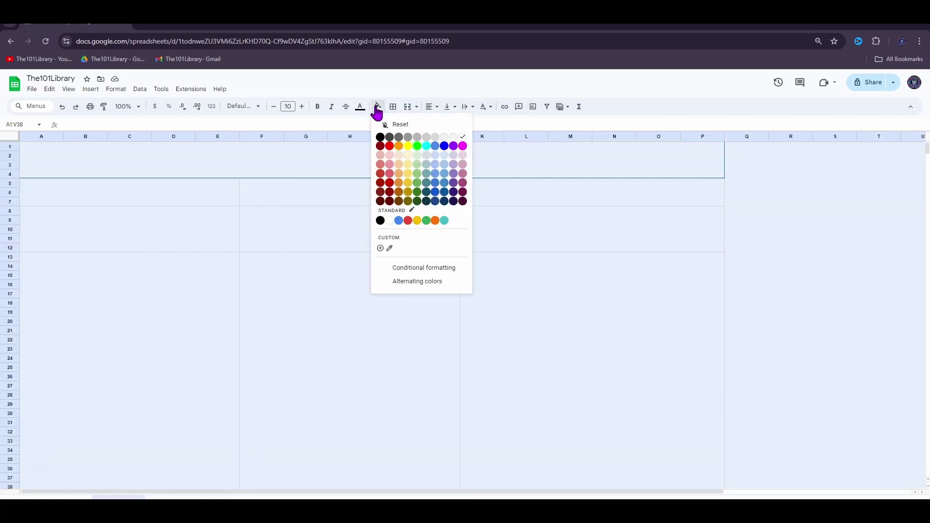
click(454, 137)
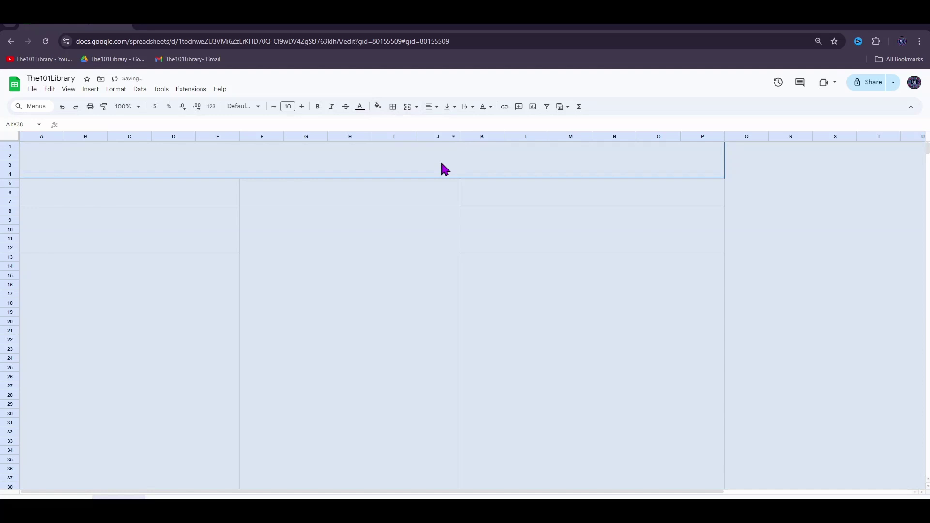
click(428, 197)
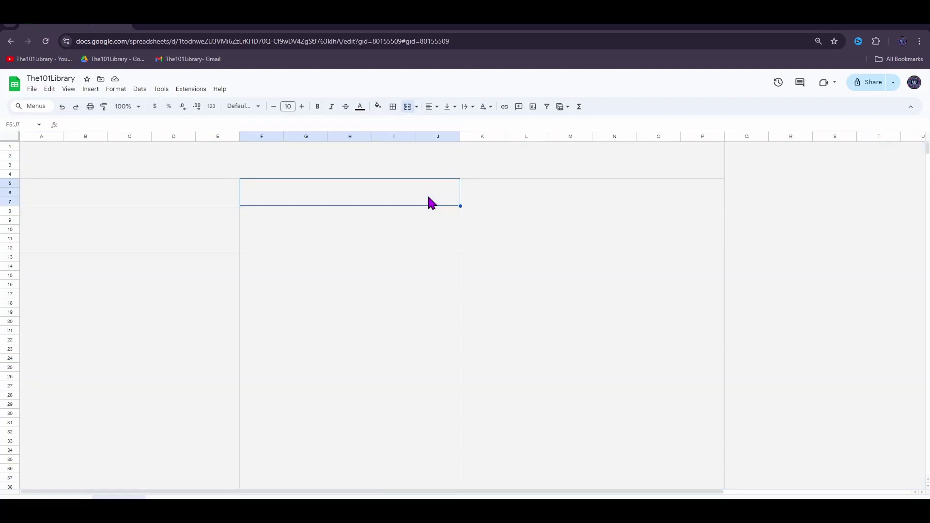
click(261, 162)
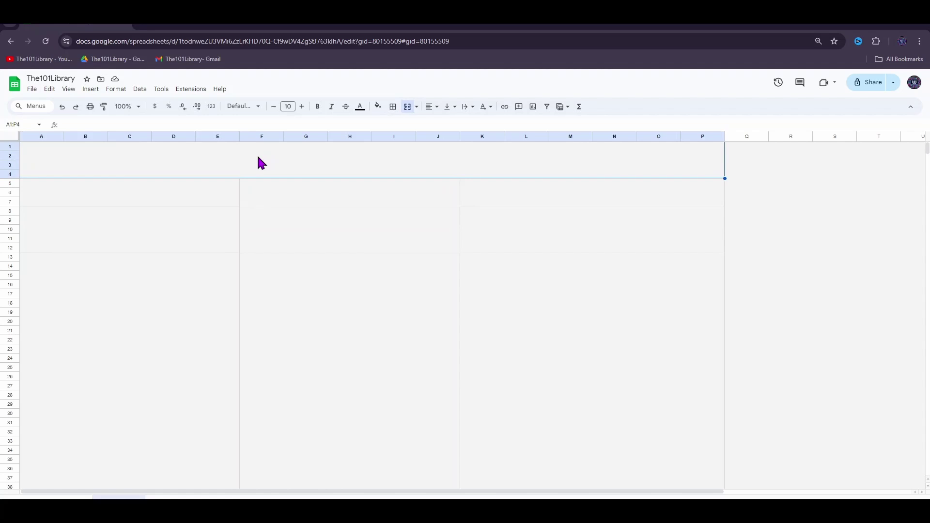
Enter 'Sales Dashboard 2024' in the merged title cell at font size 60.
double_click(258, 158)
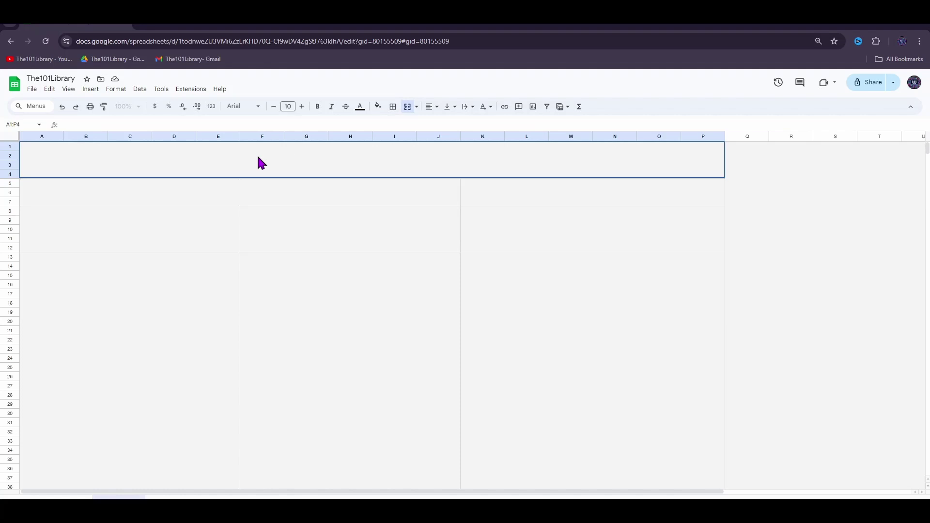
text(Sales Dashboard 2024)
key(Return)
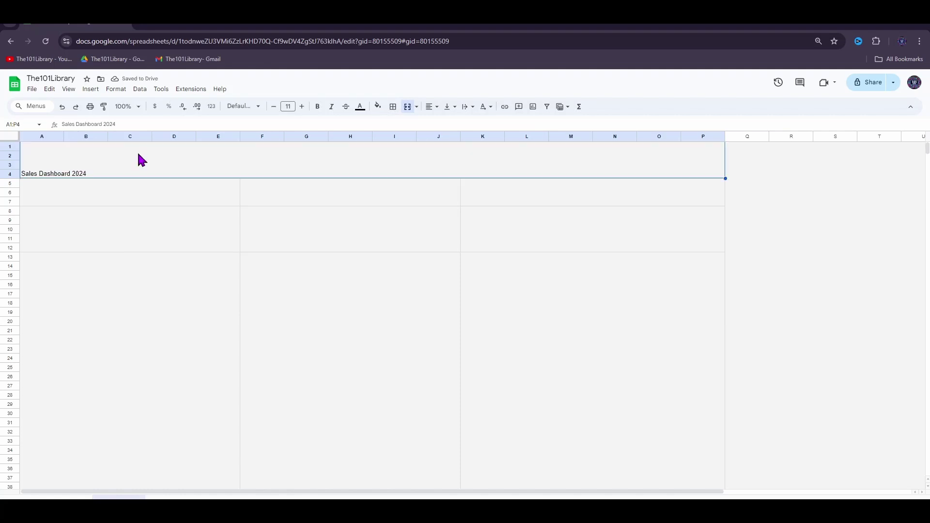
click(289, 107)
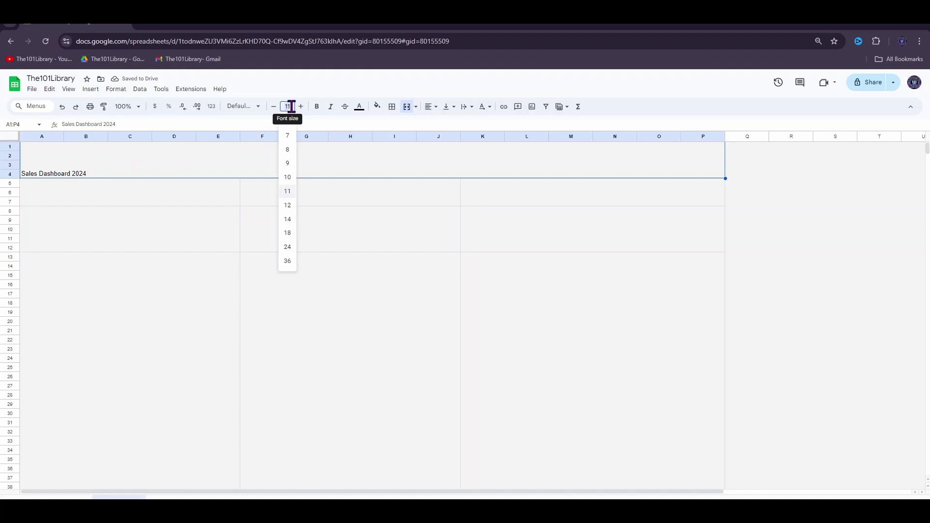
text(60)
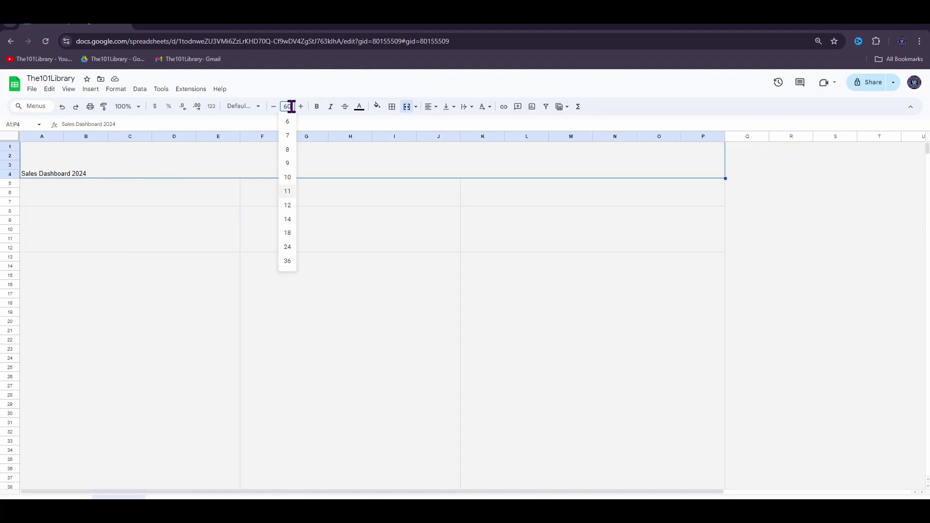
key(Return)
Make the title bold Impact, slightly smaller, and vertically centred.
click(317, 107)
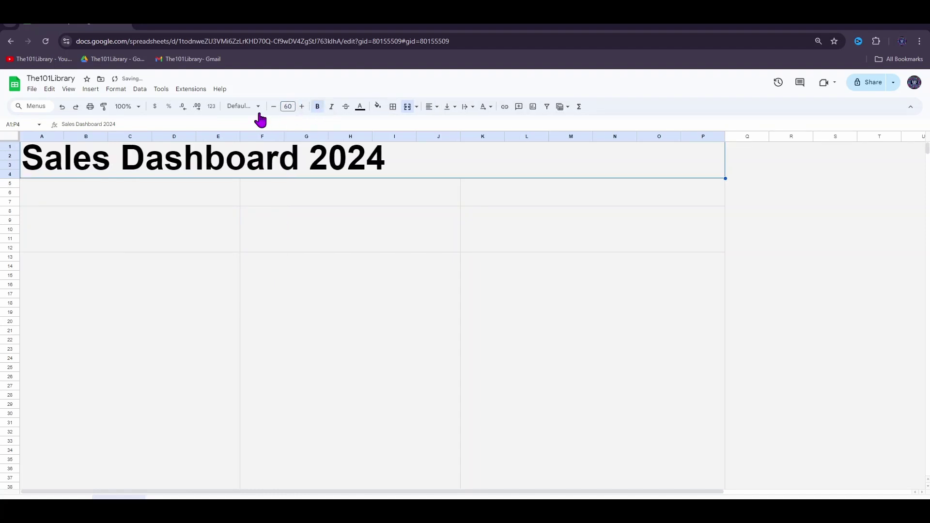
click(242, 106)
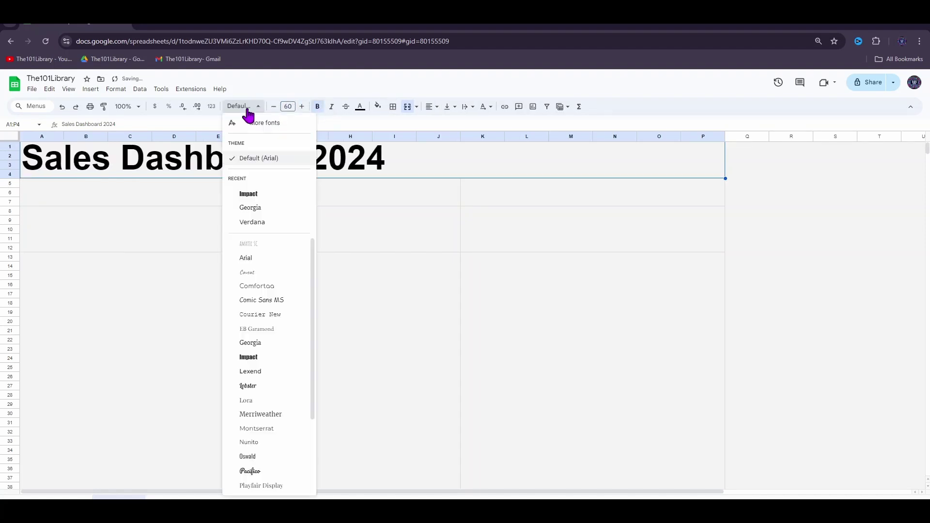
click(250, 194)
click(275, 107)
click(274, 107)
click(274, 108)
click(274, 107)
click(274, 107)
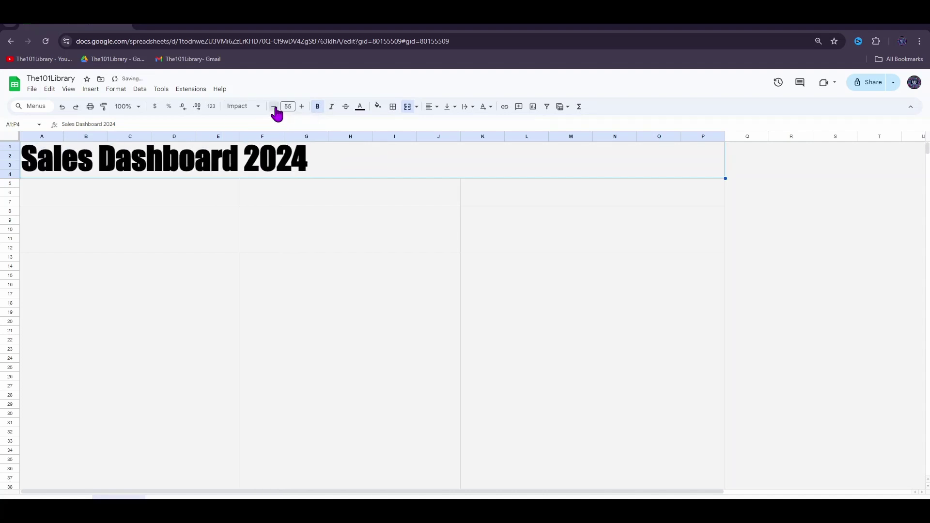
click(275, 107)
click(450, 107)
click(463, 124)
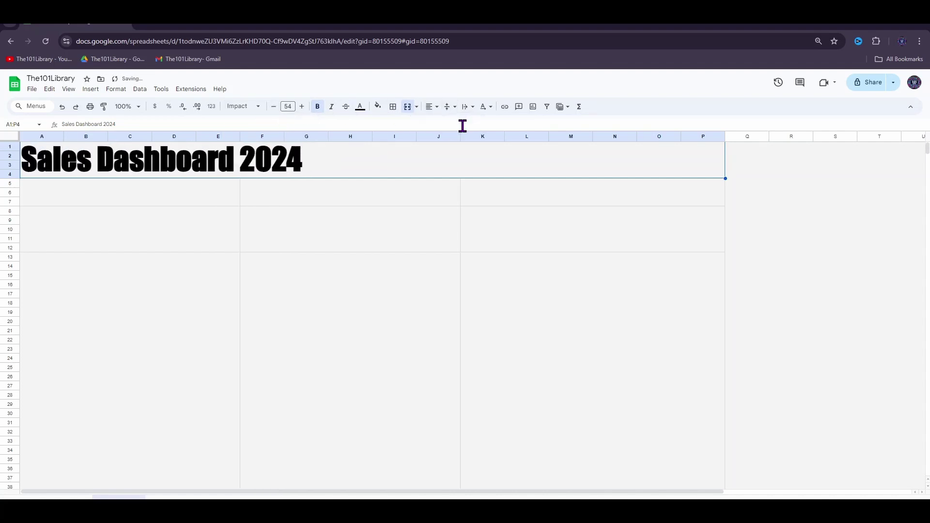
Colour the whole title text green.
click(60, 124)
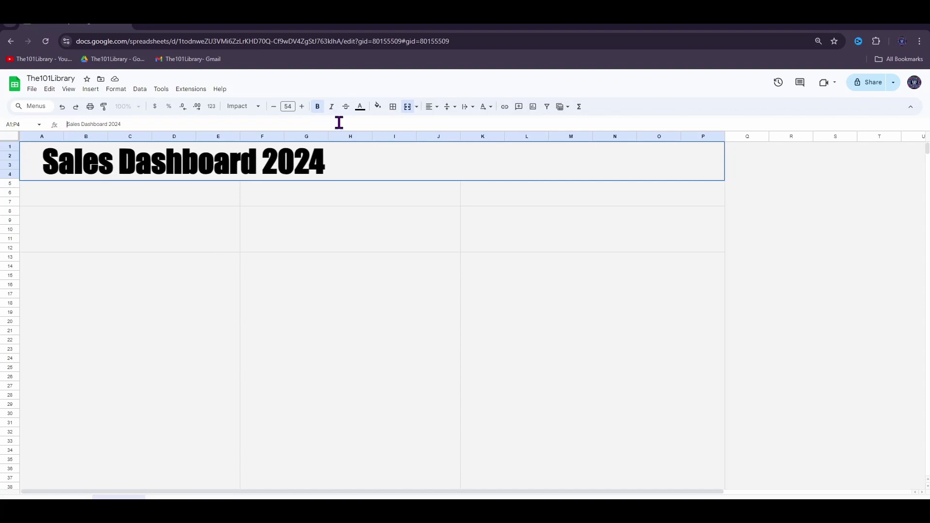
click(365, 119)
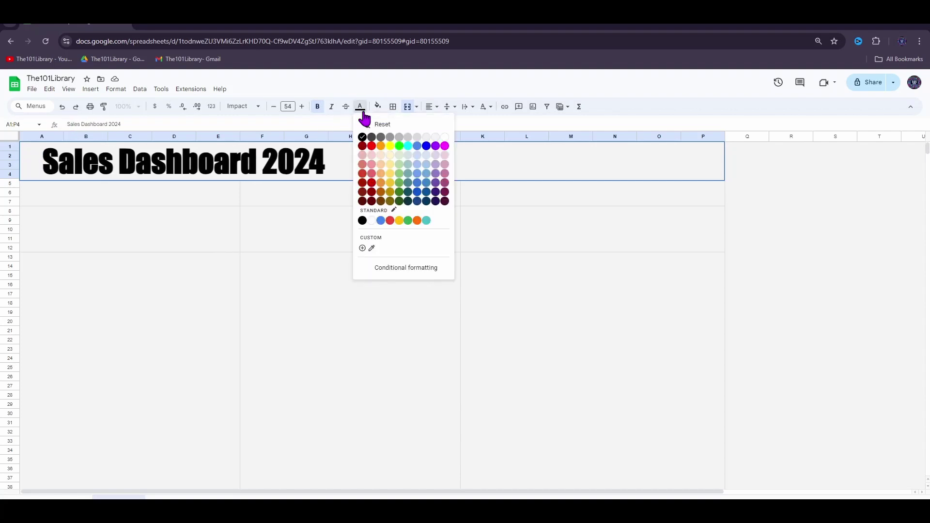
click(406, 190)
drag(355, 164, 4, 155)
click(361, 108)
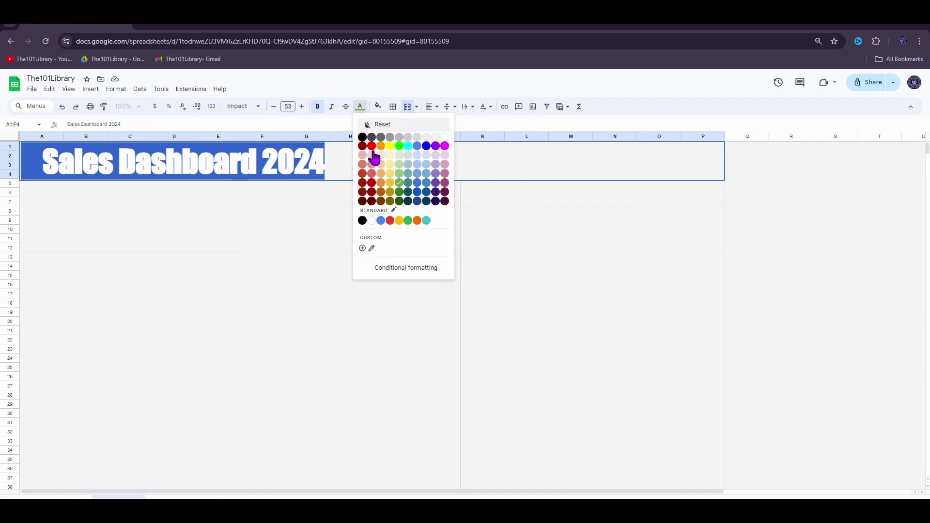
click(443, 137)
click(347, 204)
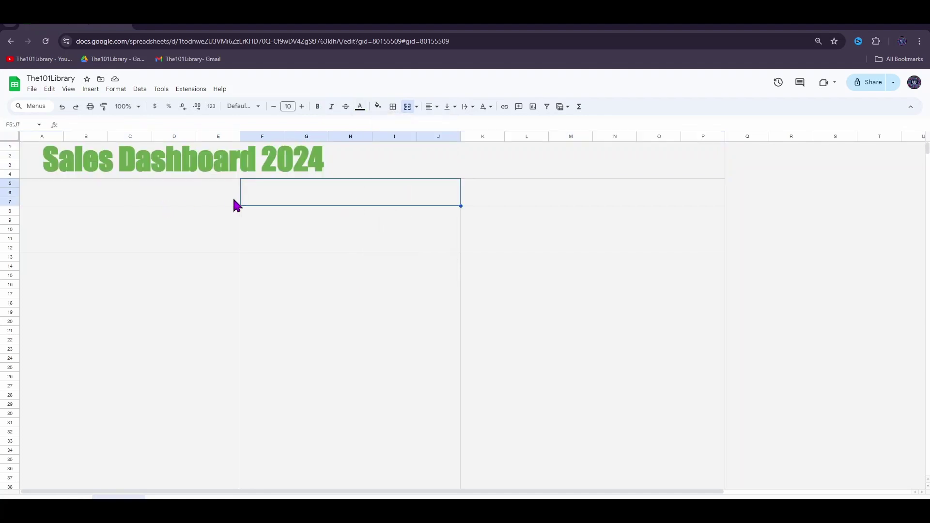
Type '# of Transactions', 'Total Profit' and 'Total Sales' into the three KPI header boxes.
click(160, 200)
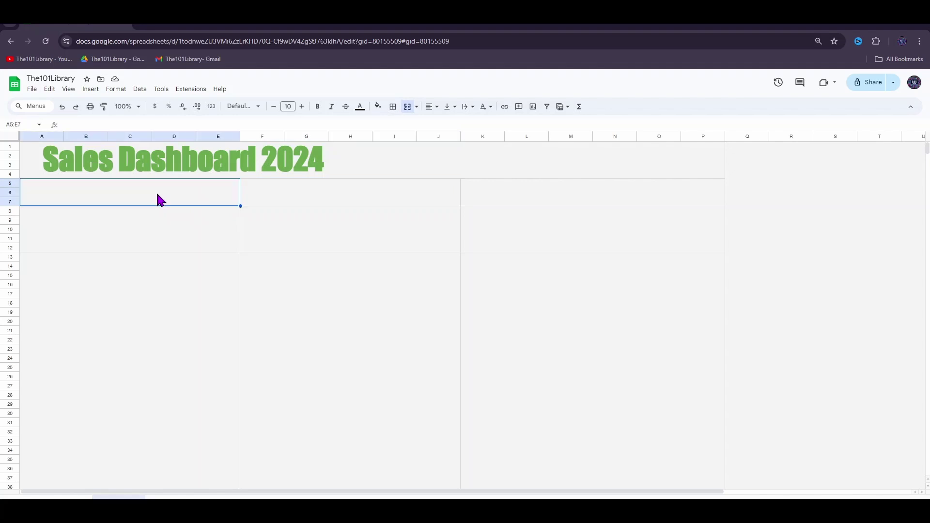
click(98, 124)
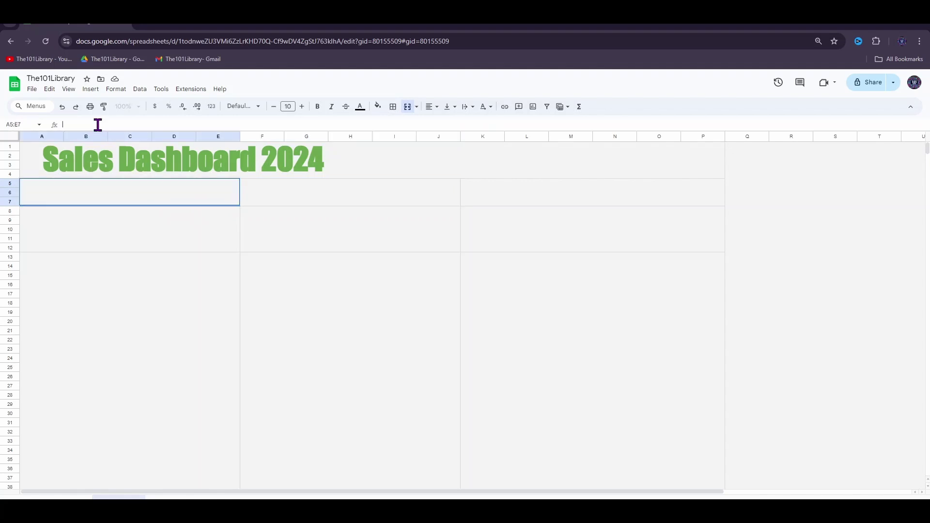
text(# of Transactions)
double_click(291, 196)
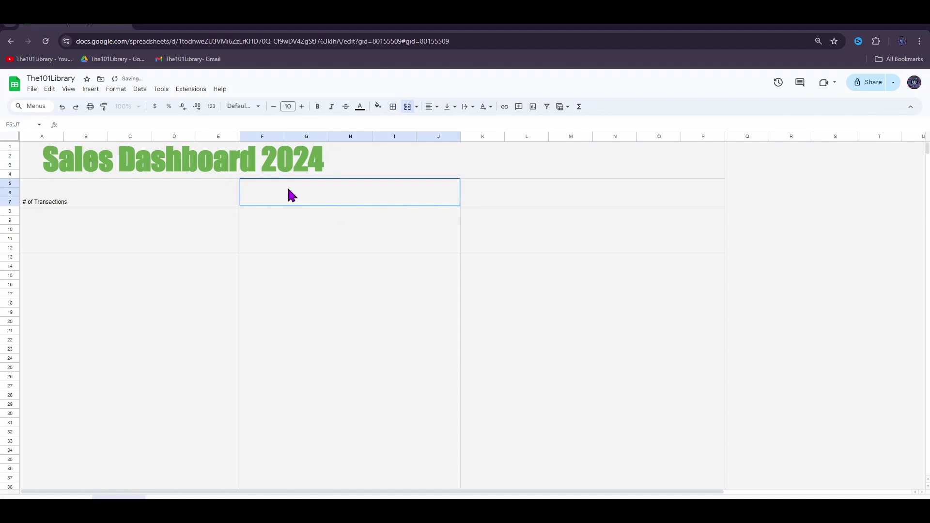
text(Total Profit)
click(484, 197)
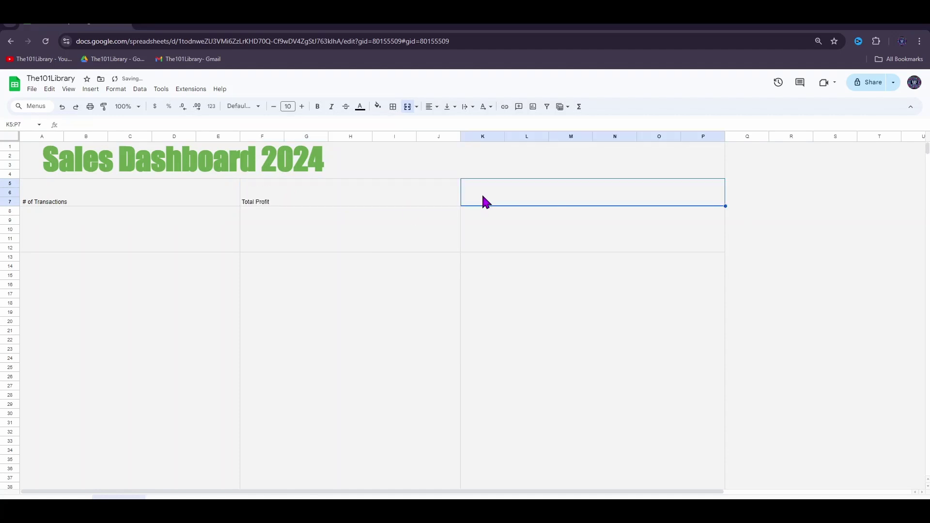
text(Total Sales)
key(Return)
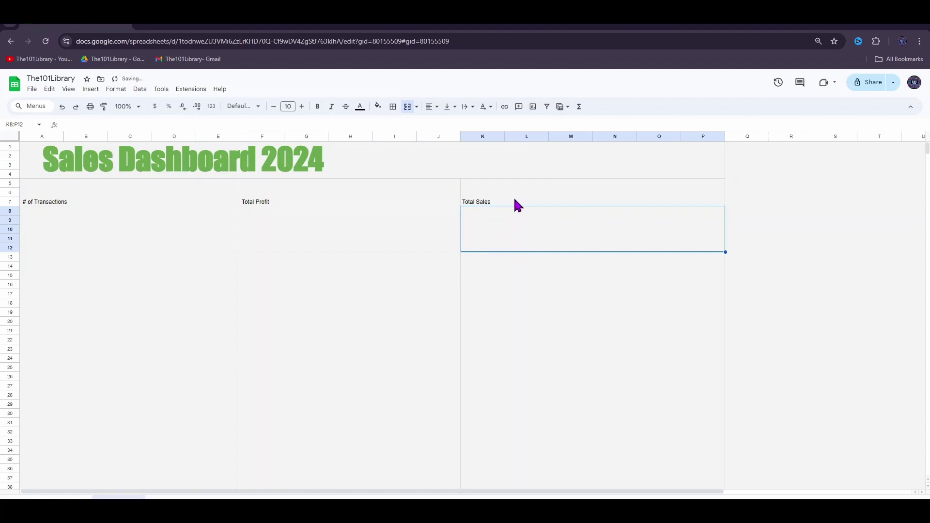
Set the three KPI header labels to font size 25.
drag(515, 199, 213, 202)
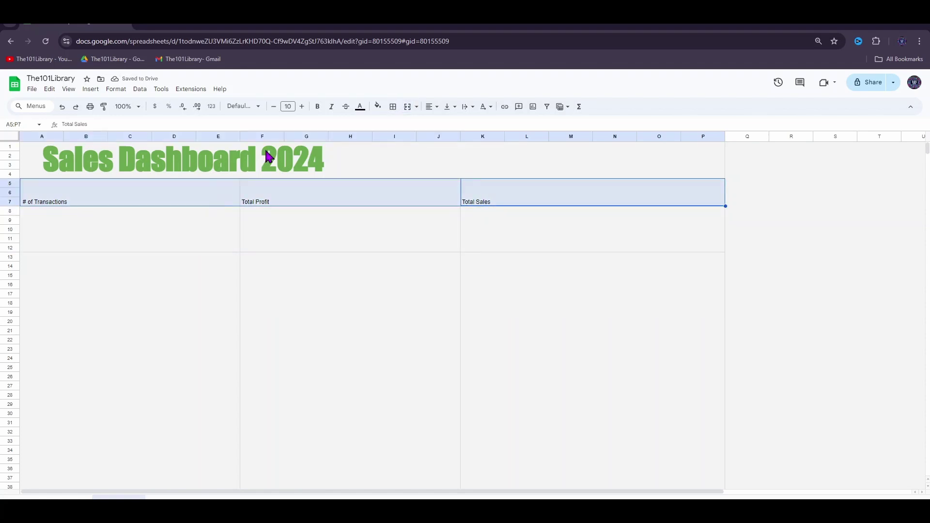
click(302, 106)
click(302, 107)
click(301, 107)
click(302, 107)
click(302, 107)
click(302, 107)
click(302, 107)
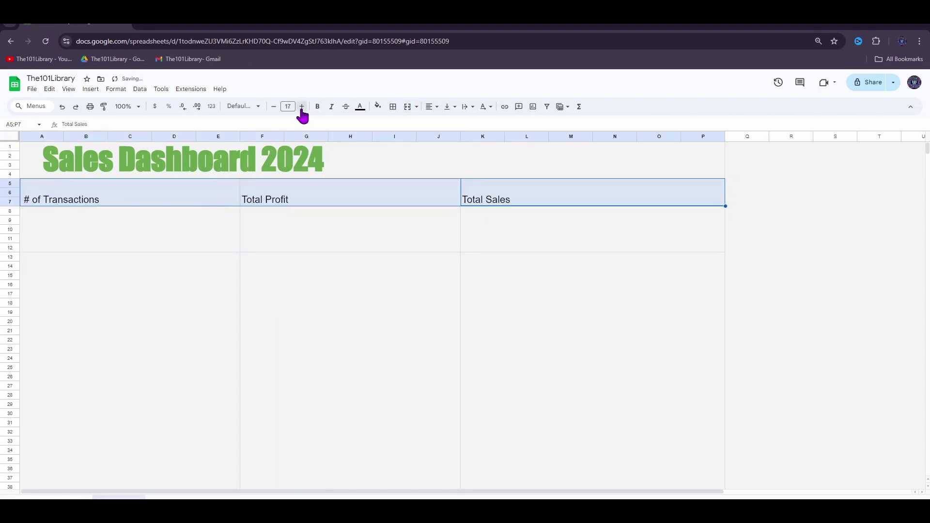
click(302, 107)
click(301, 106)
click(302, 107)
click(302, 106)
click(301, 107)
click(302, 106)
click(302, 107)
click(302, 107)
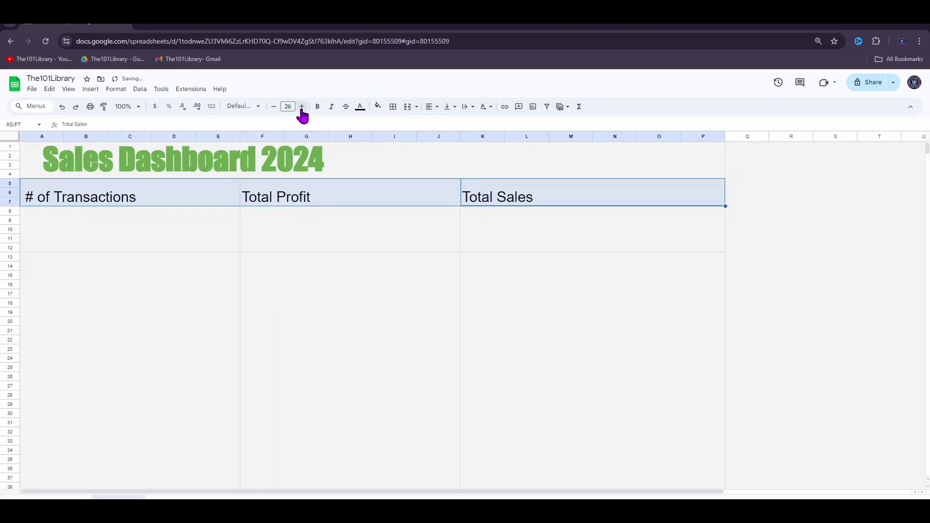
click(275, 107)
Make the headers bold Impact in light yellow, vertically centred.
click(317, 108)
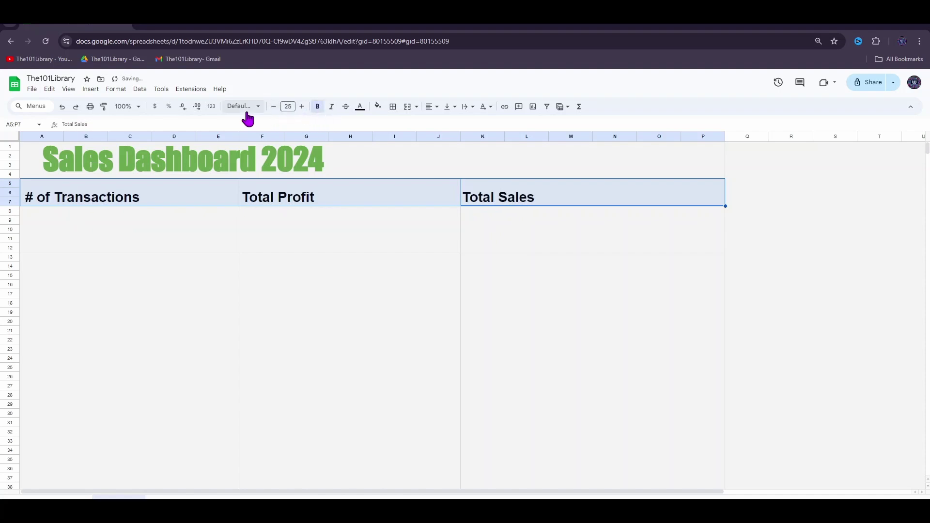
click(245, 109)
click(248, 194)
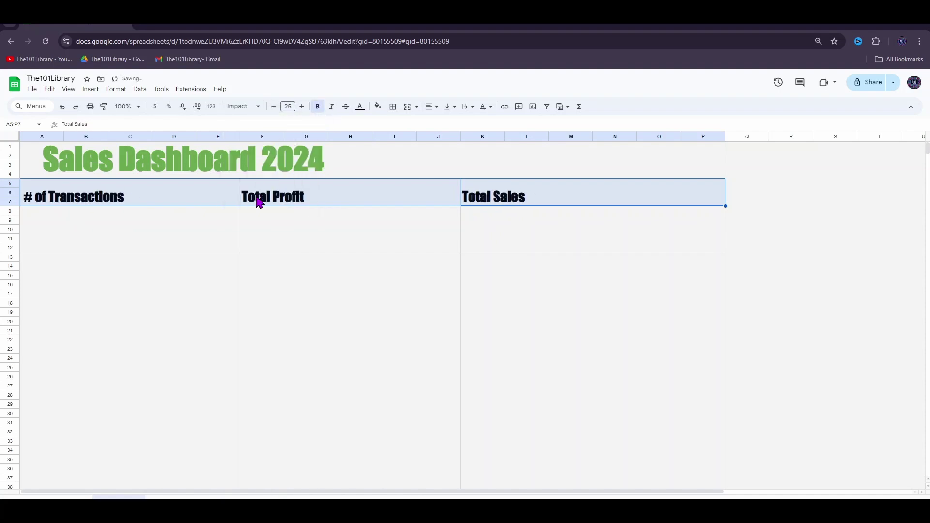
click(360, 107)
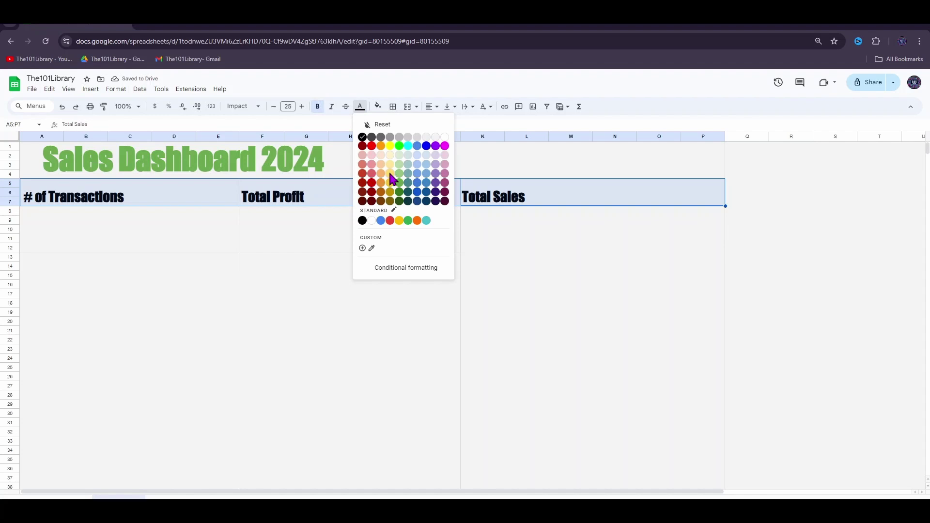
click(390, 174)
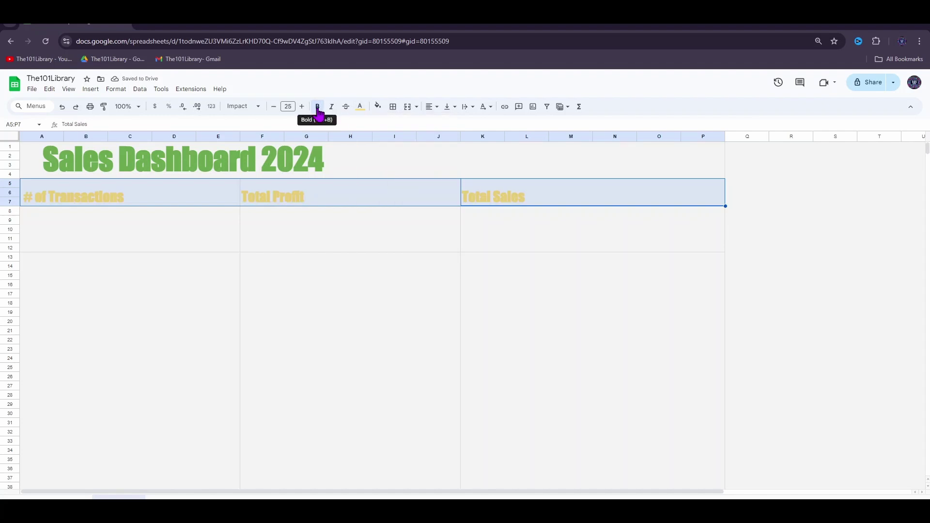
click(447, 106)
click(461, 123)
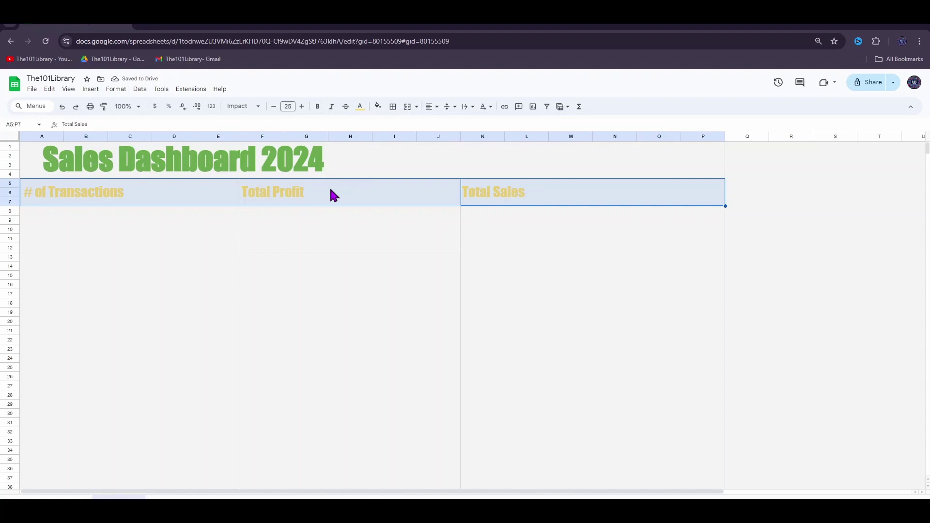
click(202, 233)
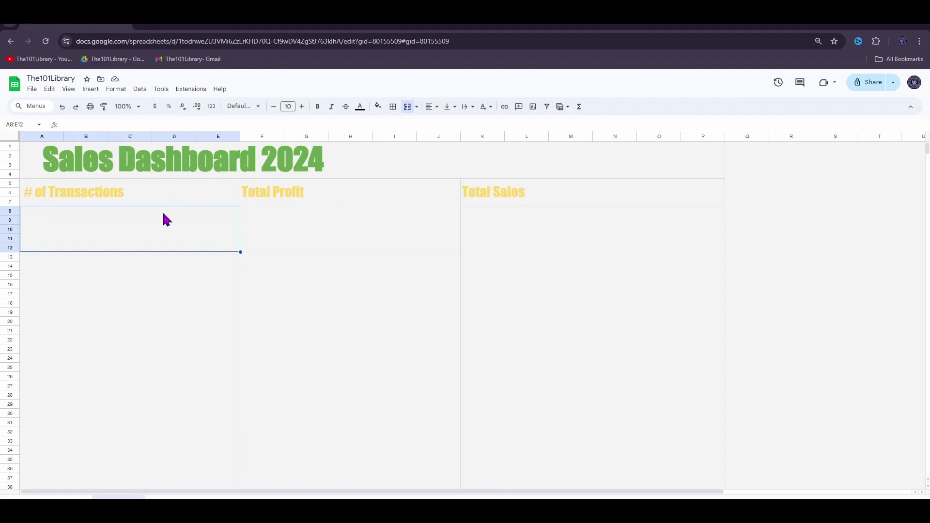
Enter =SUM(Data!E:E) in the # of Transactions box, giving 3400.
text(=)
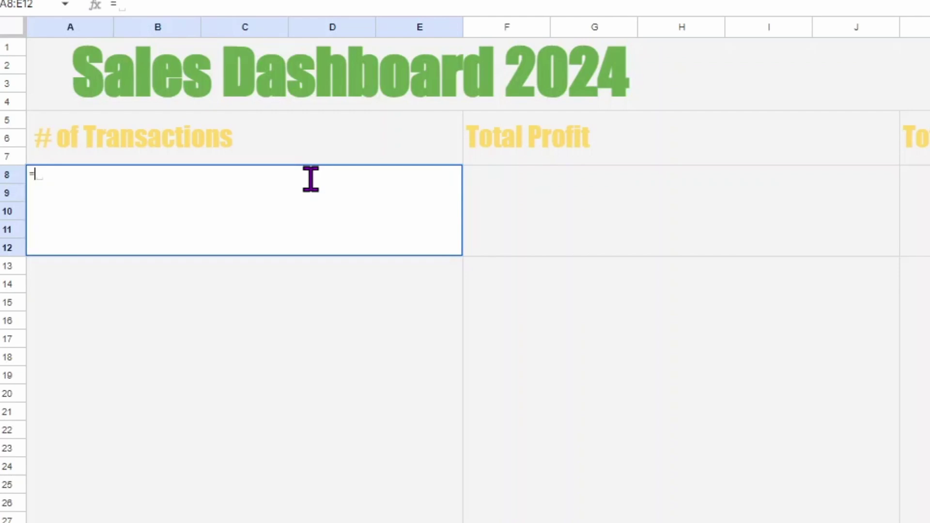
text(sum)
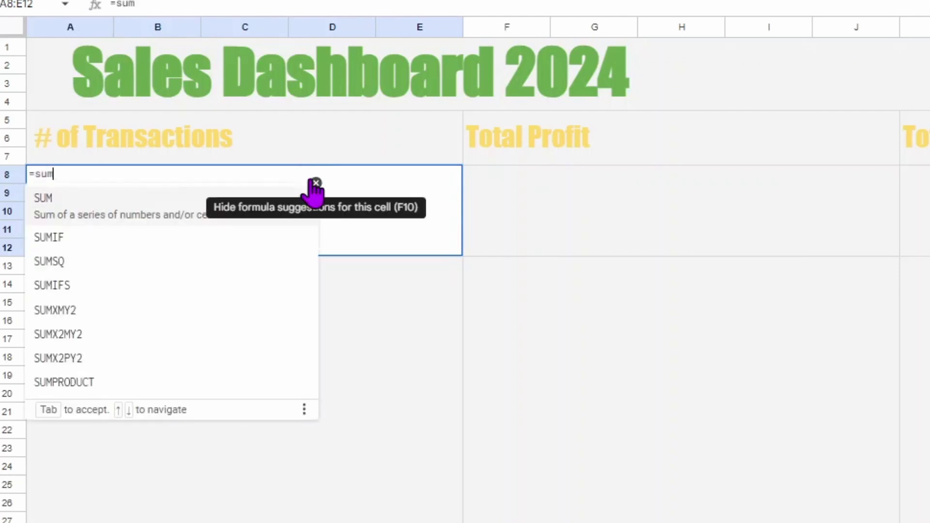
click(120, 211)
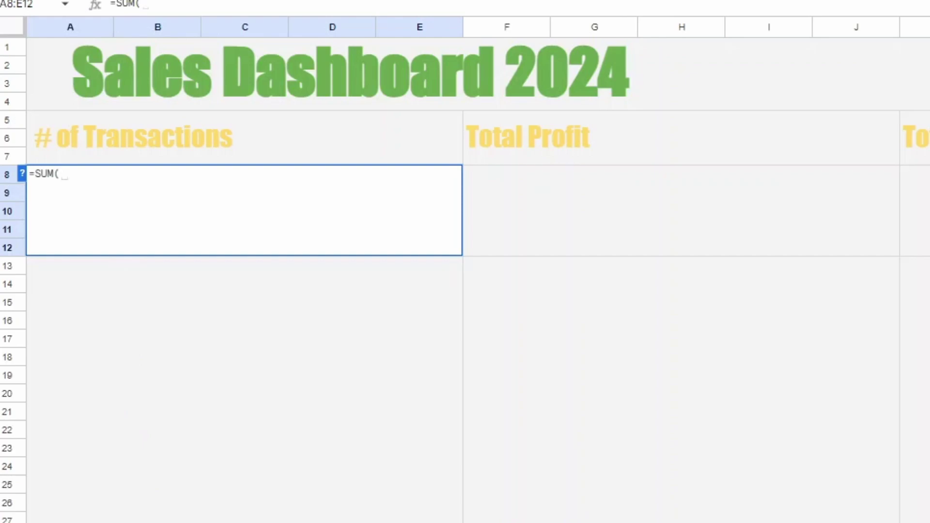
key(ctrl+shift+Page_Up)
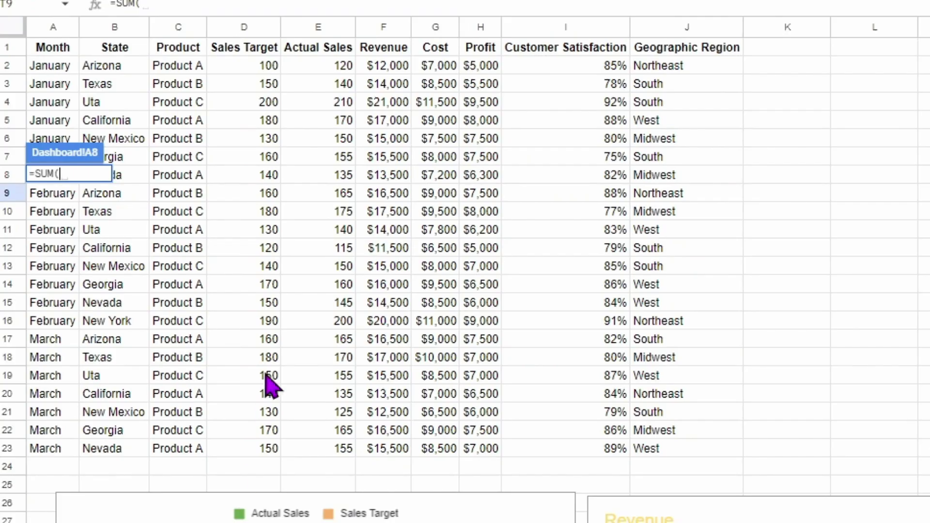
click(319, 28)
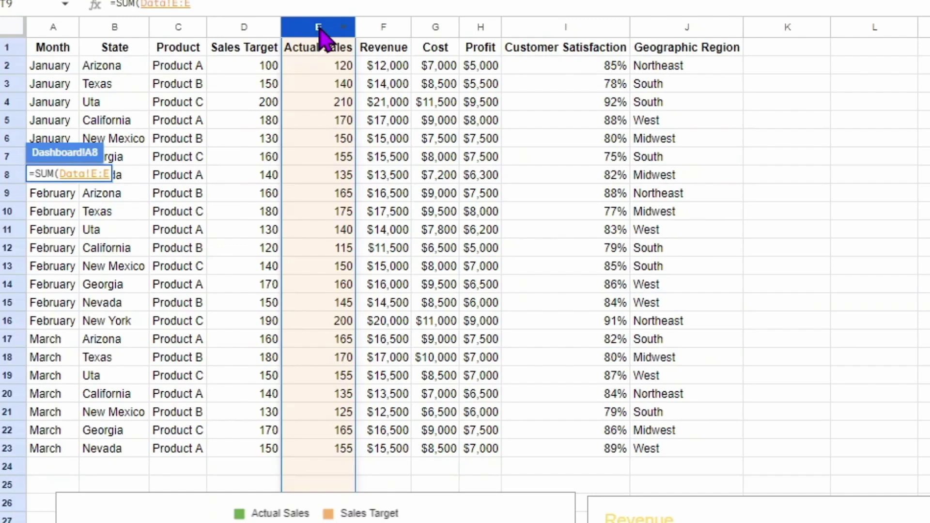
key(Return)
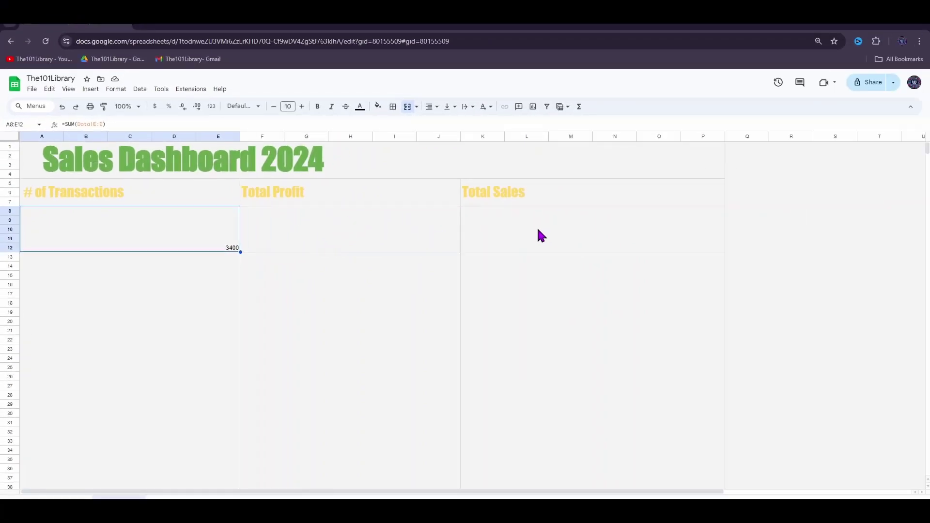
Enter =SUM(Data!H:H) in the Total Profit box, giving 153000.
click(440, 237)
text(=SUM()
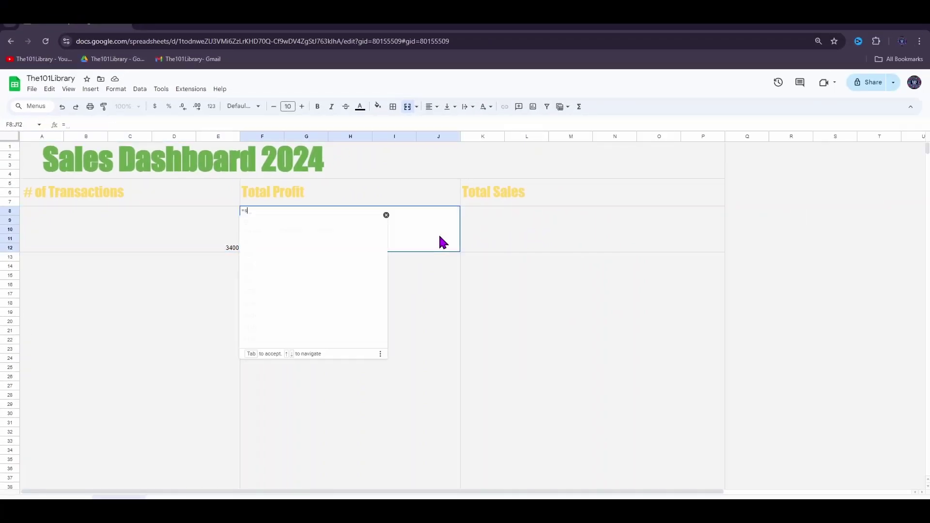
key(ctrl+shift+Page_Down)
click(249, 137)
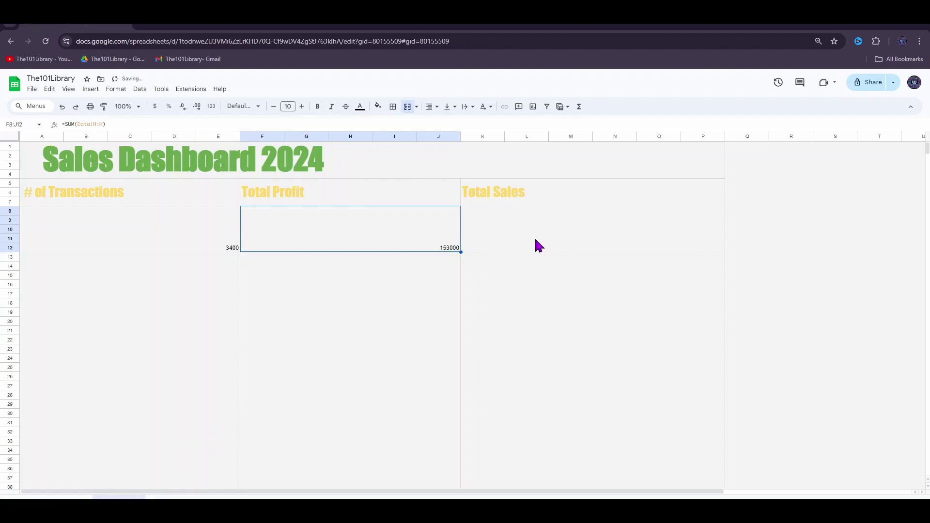
Enter =SUM(Data!F:F) in the Total Sales box, giving 340000.
click(543, 239)
text(=SUM()
click(146, 504)
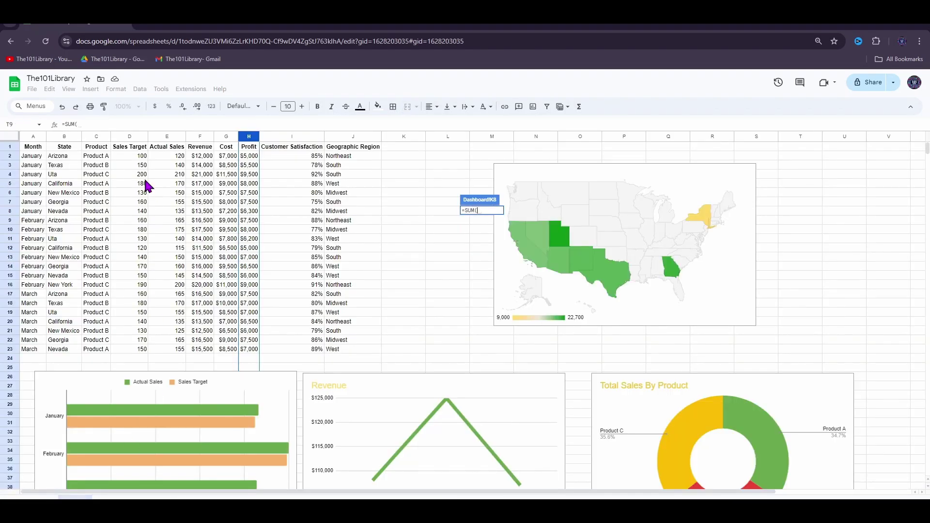
click(200, 137)
key(Return)
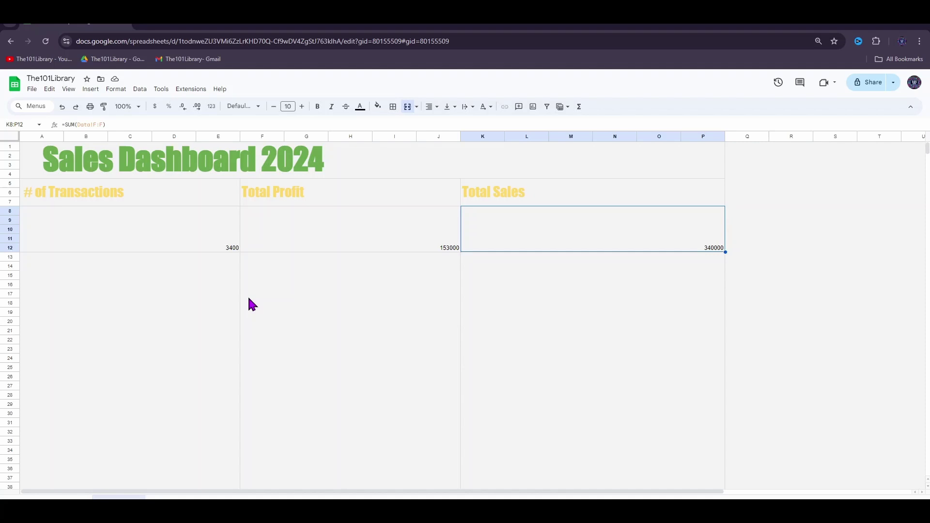
Style the three dashboard totals as size 60 Impact, centred, in dark green.
drag(43, 213, 712, 243)
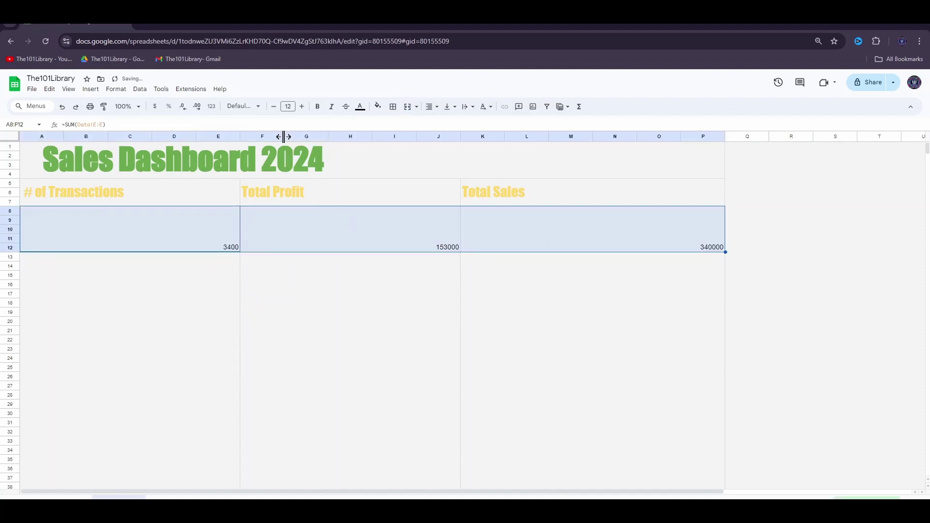
click(302, 106)
click(302, 107)
click(291, 107)
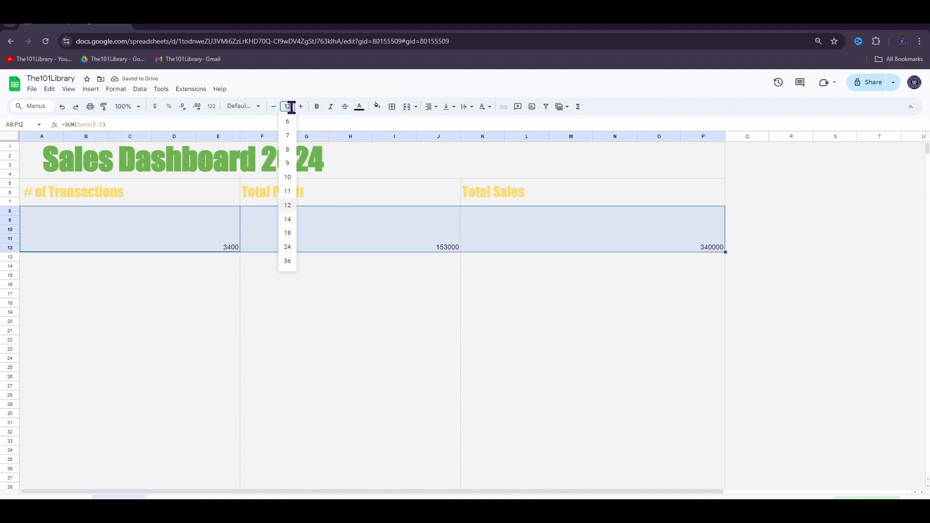
text(60)
key(Return)
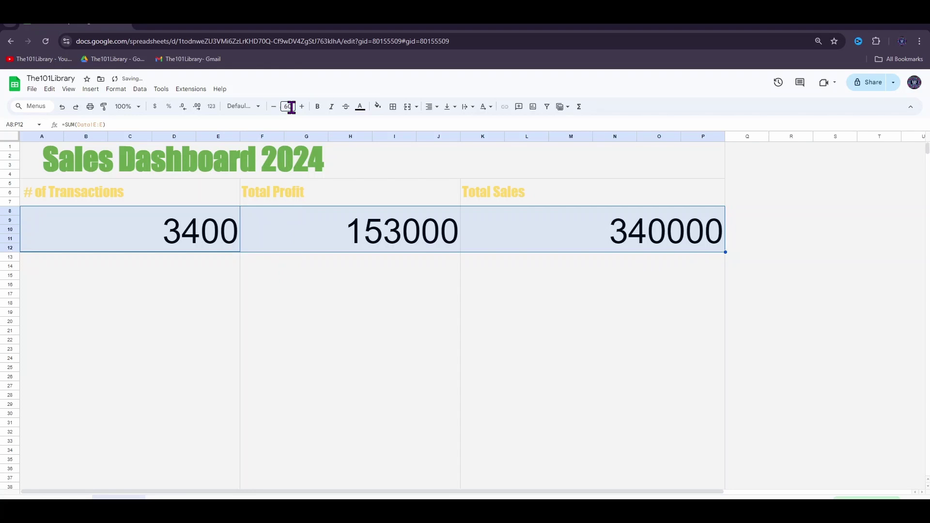
click(242, 106)
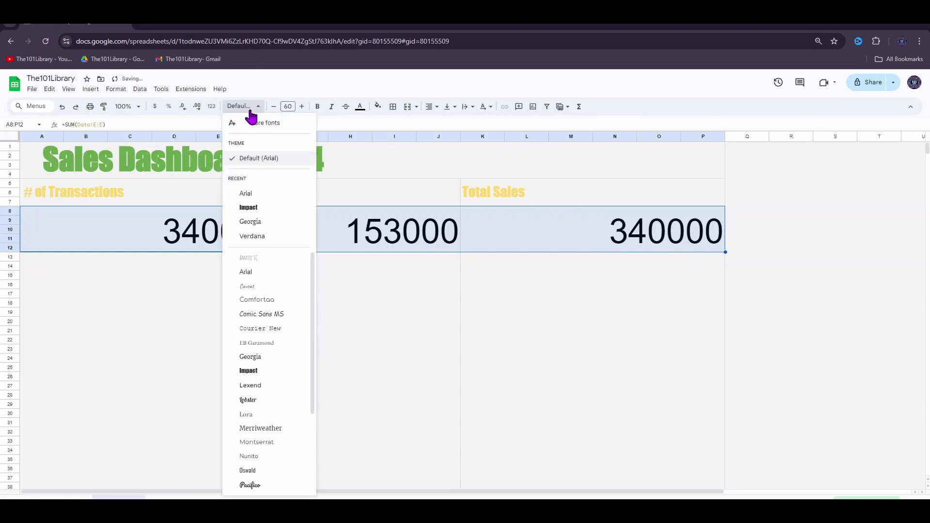
click(251, 208)
click(433, 107)
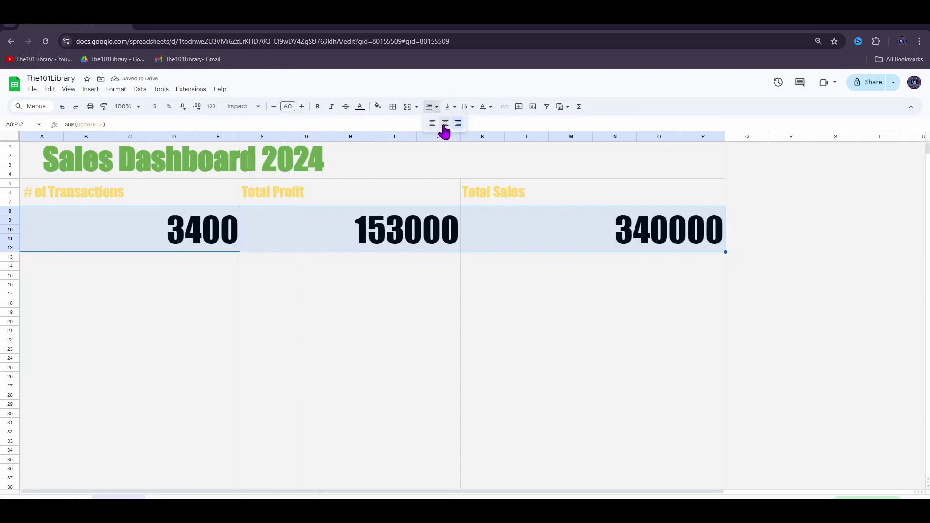
click(442, 123)
click(360, 107)
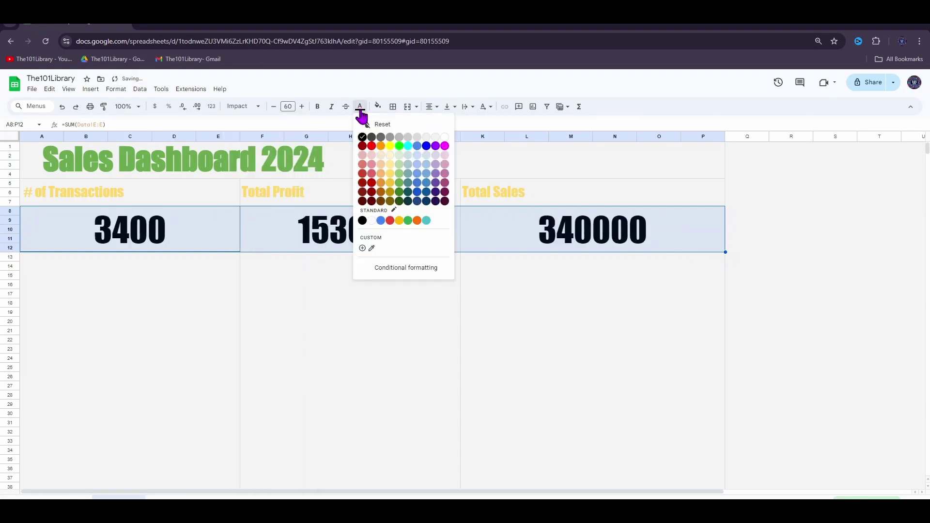
click(400, 197)
Format the Total Profit and Total Sales values as currency.
click(446, 223)
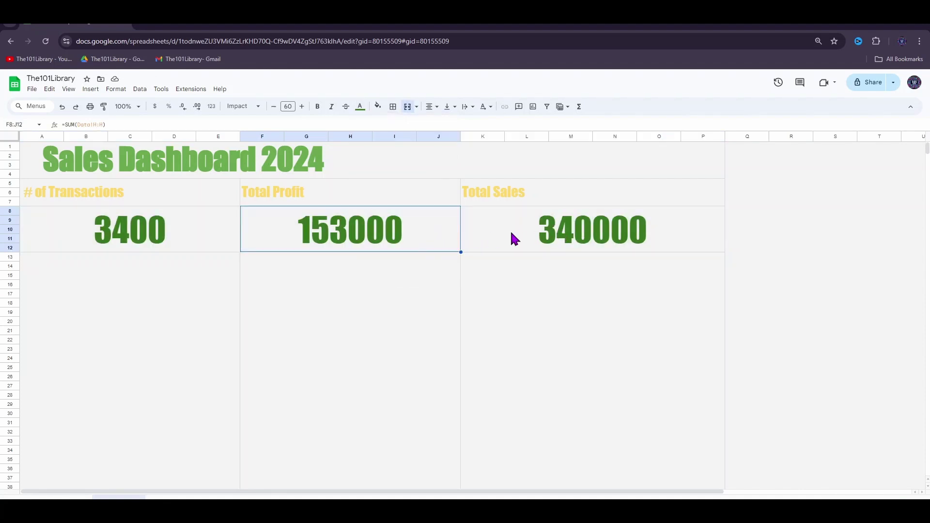
drag(552, 238, 406, 244)
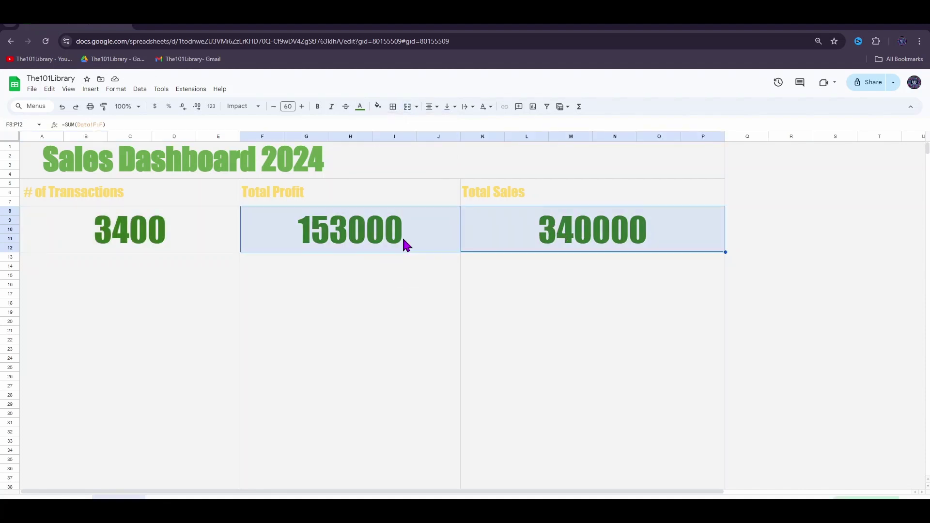
click(154, 107)
click(338, 281)
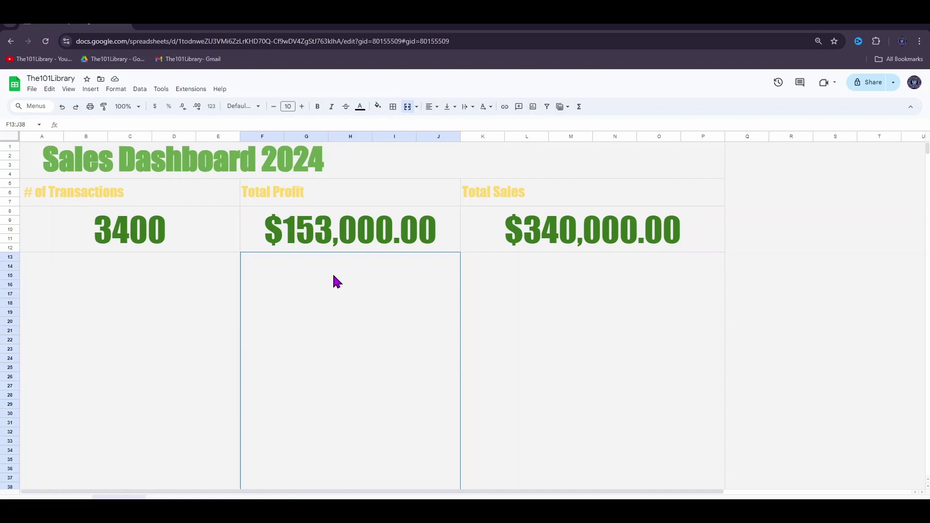
Cut the monthly bar chart from the data sheet and paste it under # of Transactions.
click(74, 497)
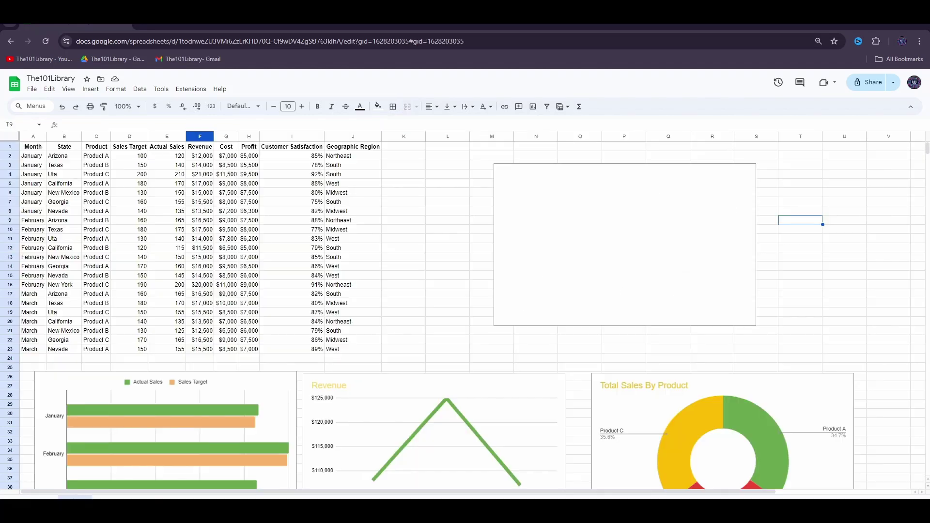
scroll(255, 340, down, 4)
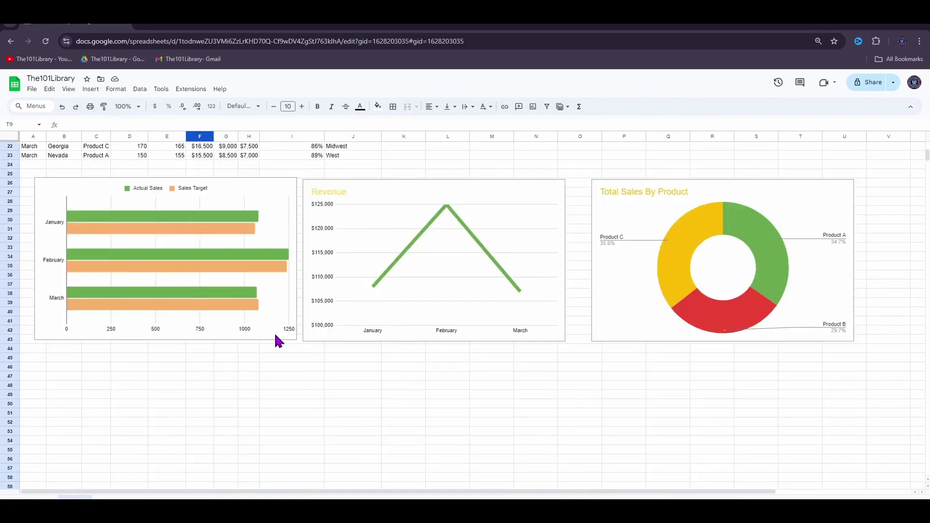
click(274, 334)
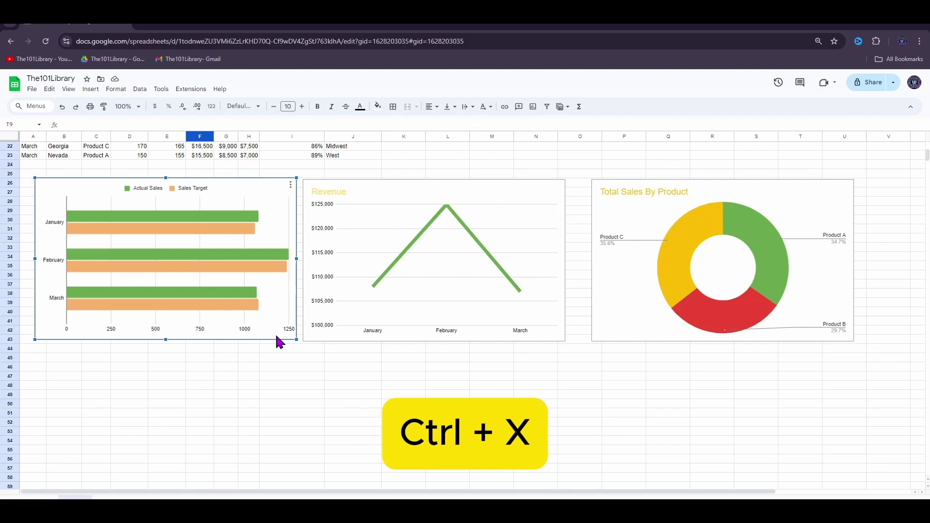
key(ctrl+x)
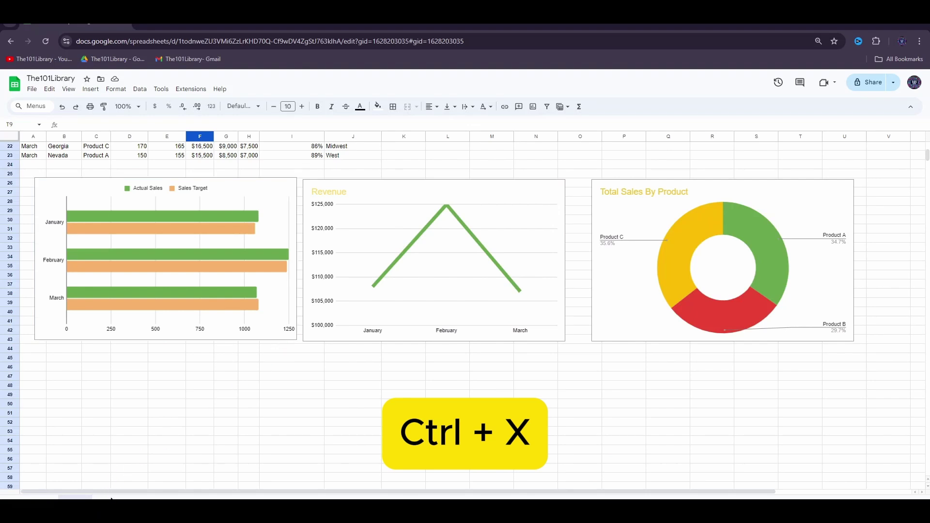
click(111, 498)
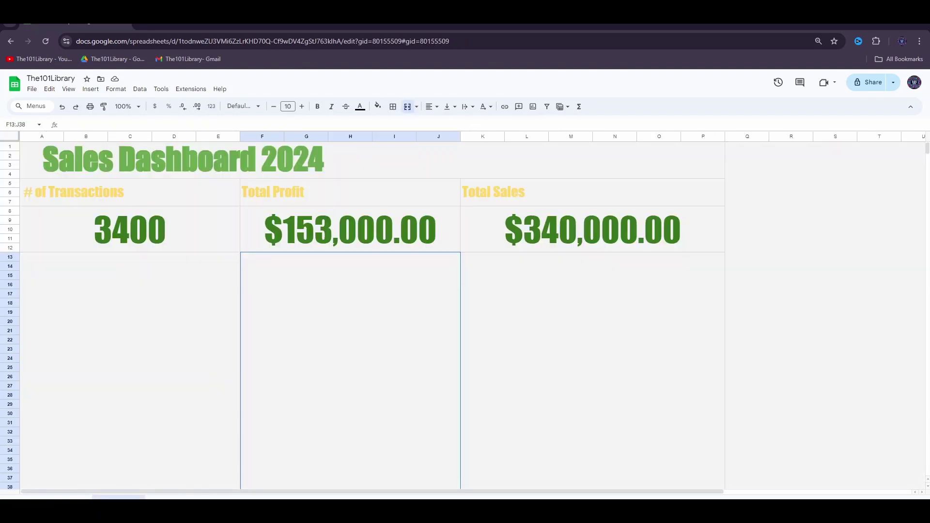
click(111, 340)
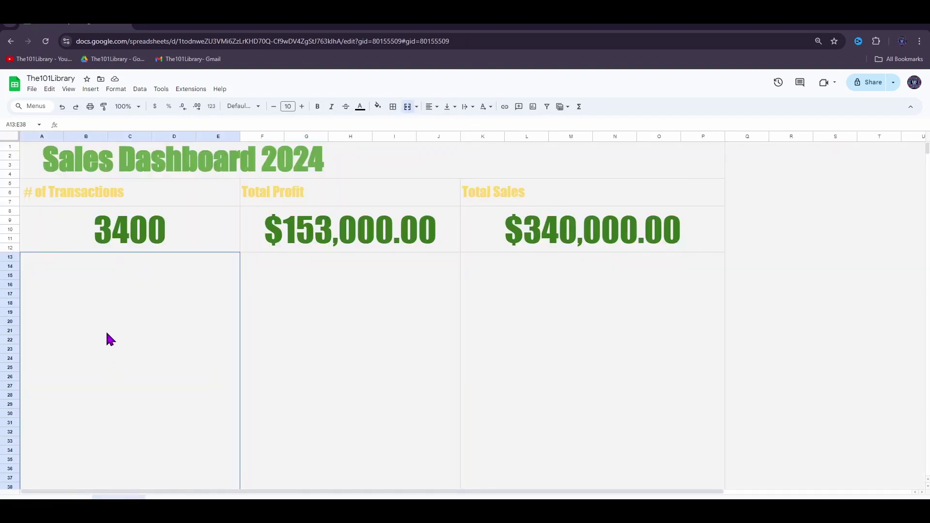
key(ctrl+v)
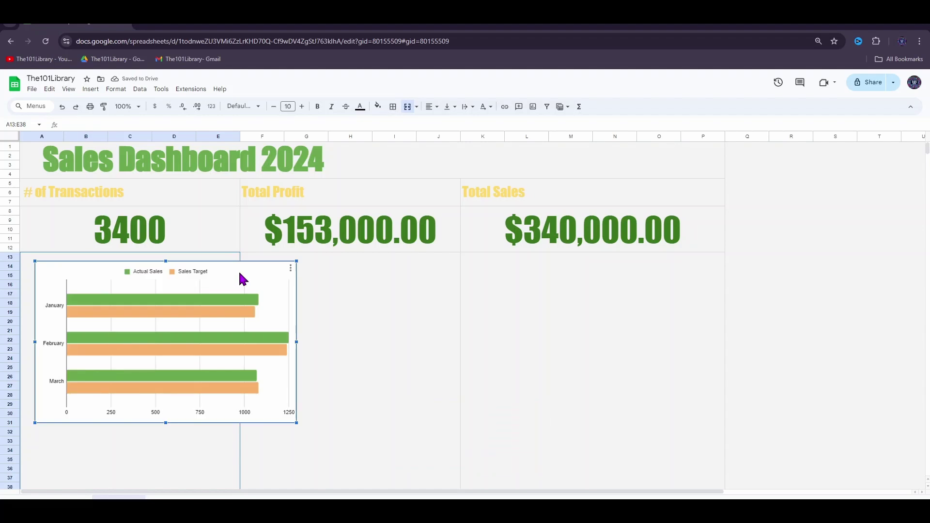
click(290, 269)
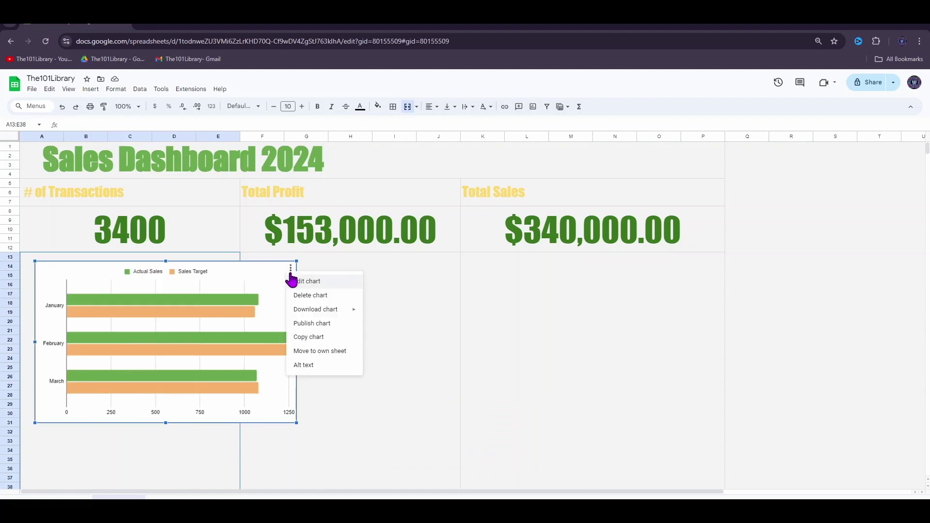
Give the bar chart no background or border and stretch it to fill the left panel.
click(304, 283)
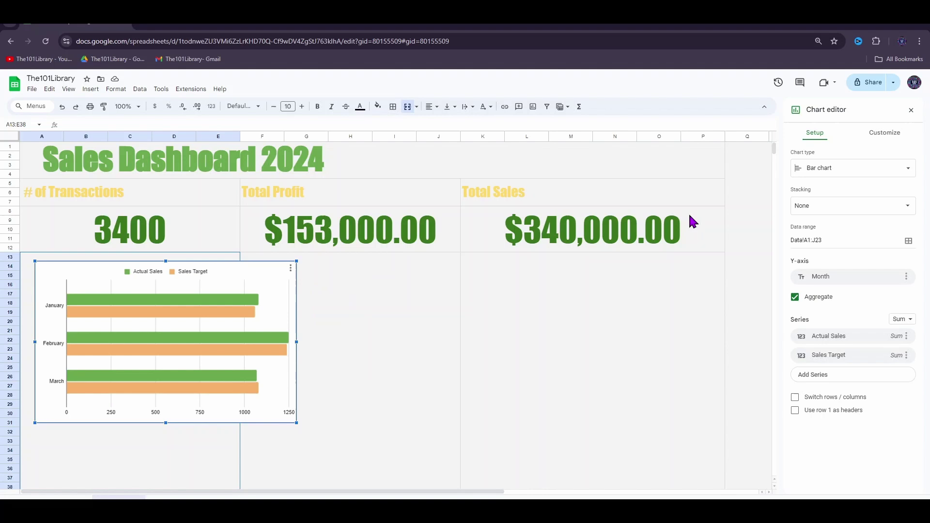
click(891, 137)
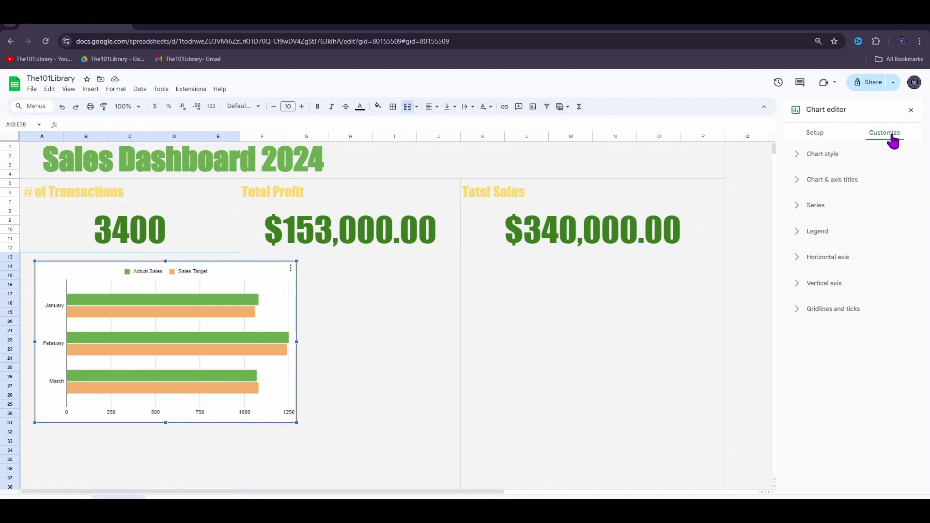
click(814, 155)
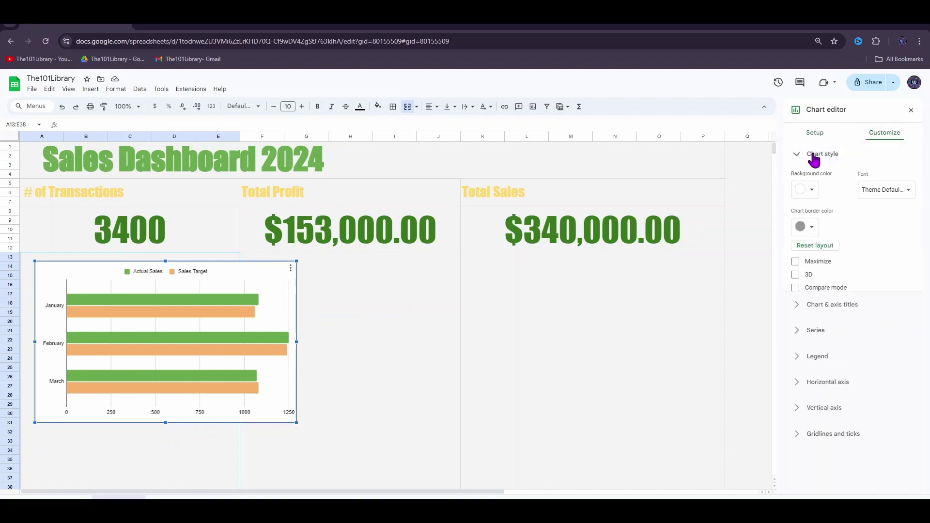
click(807, 190)
click(819, 211)
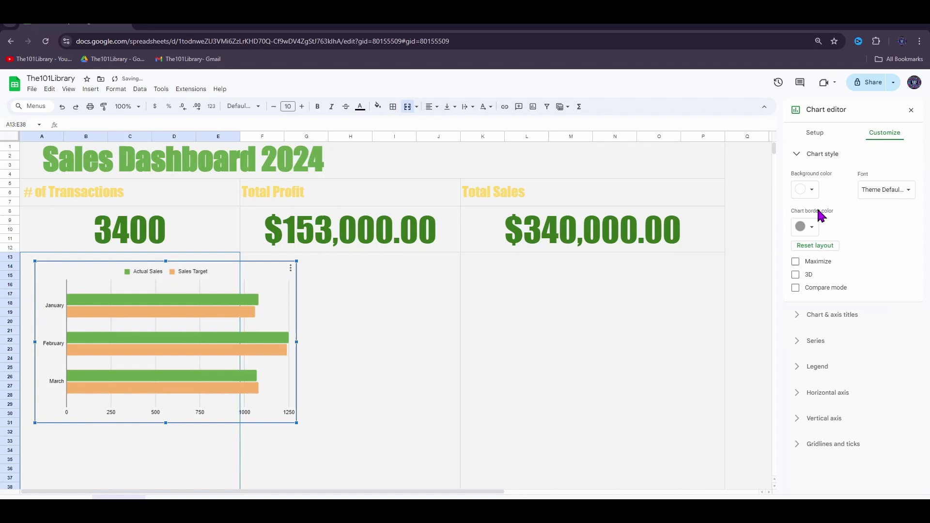
click(812, 235)
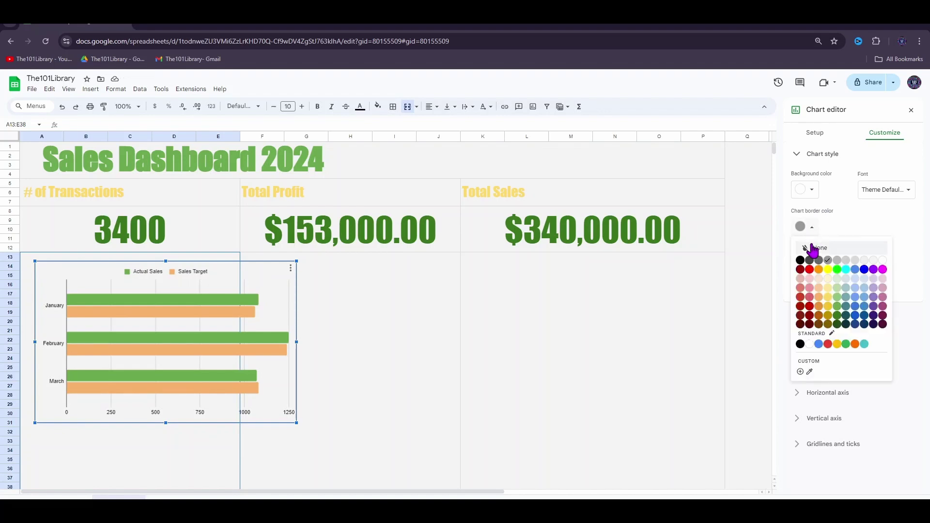
click(813, 248)
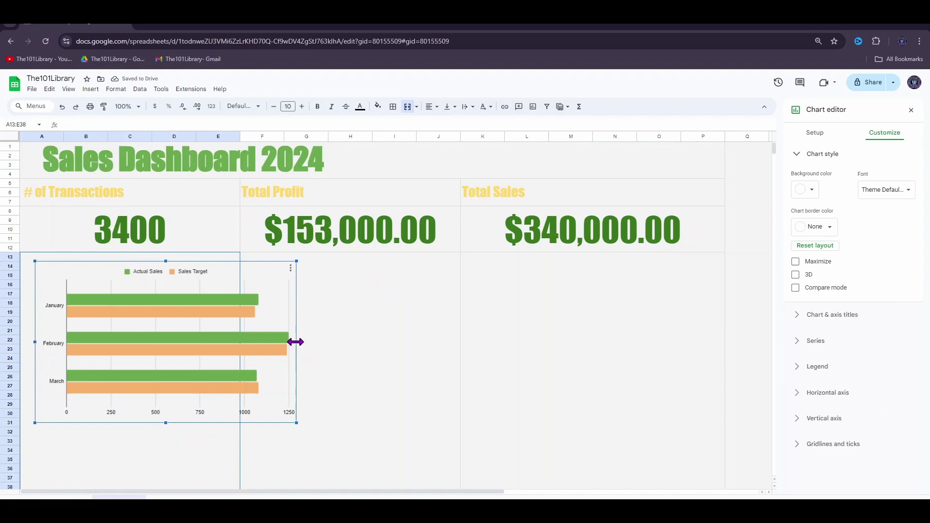
drag(295, 342, 235, 342)
drag(35, 342, 20, 343)
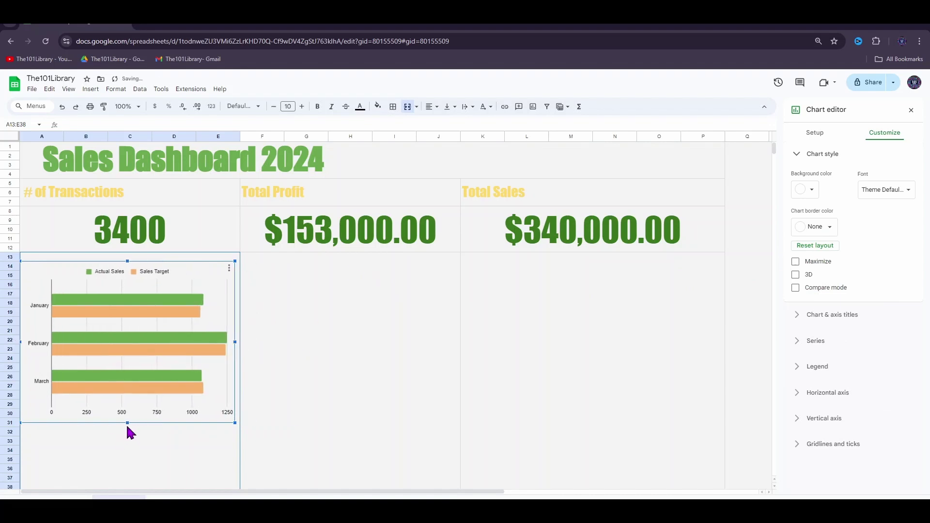
drag(127, 424, 129, 488)
scroll(238, 394, down, 4)
drag(128, 293, 129, 301)
scroll(339, 328, up, 4)
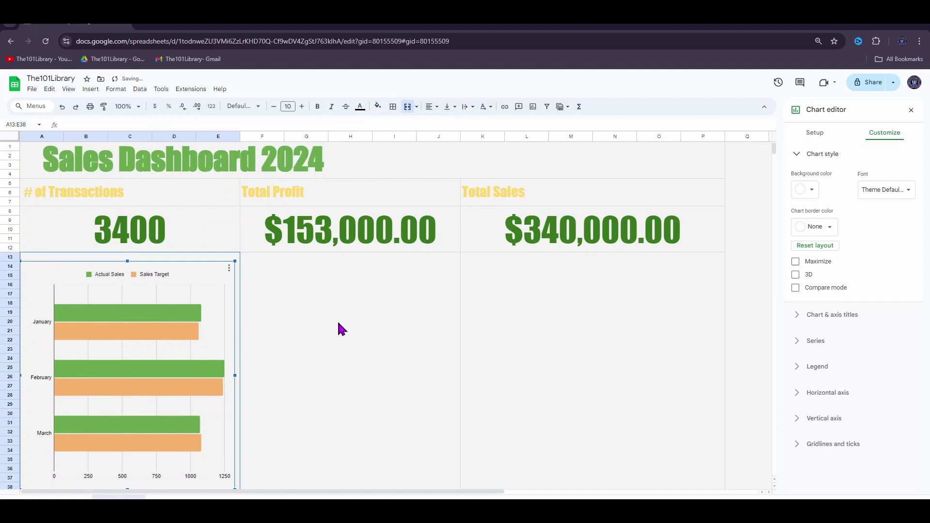
click(339, 329)
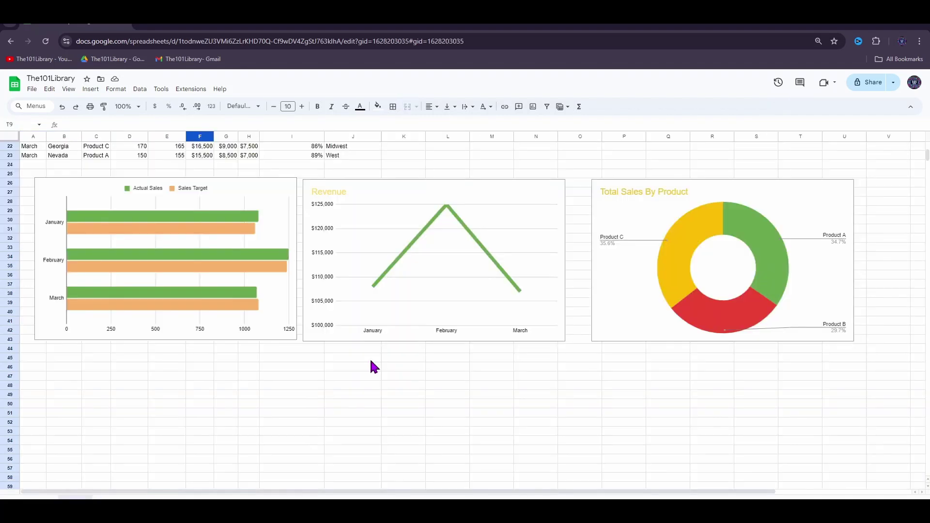
Remove the Revenue line chart's border and fit it into the middle panel.
click(334, 334)
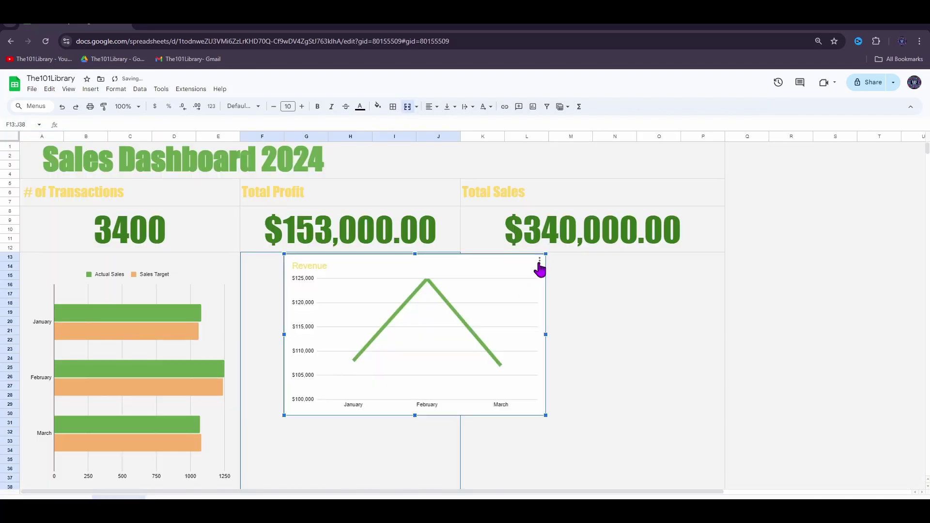
click(540, 261)
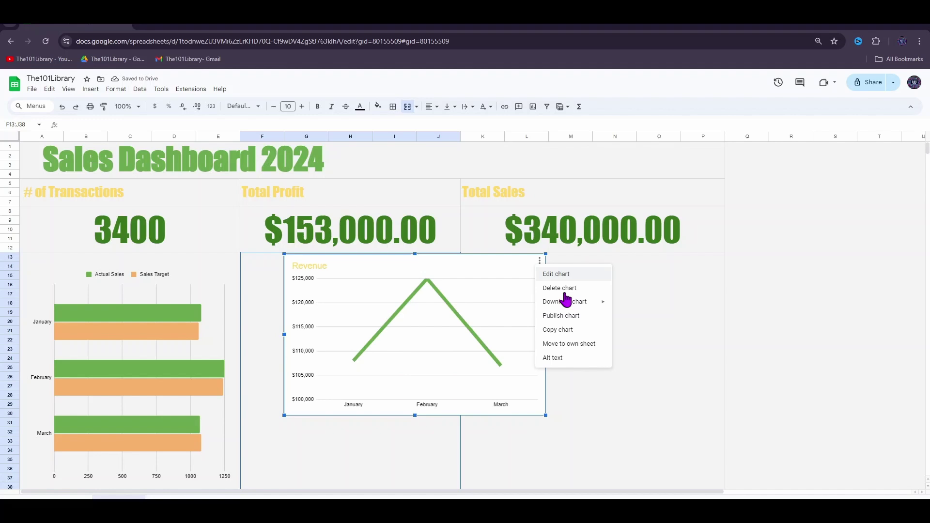
click(556, 271)
click(823, 154)
click(812, 226)
click(804, 247)
drag(428, 267, 408, 271)
scroll(356, 326, down, 5)
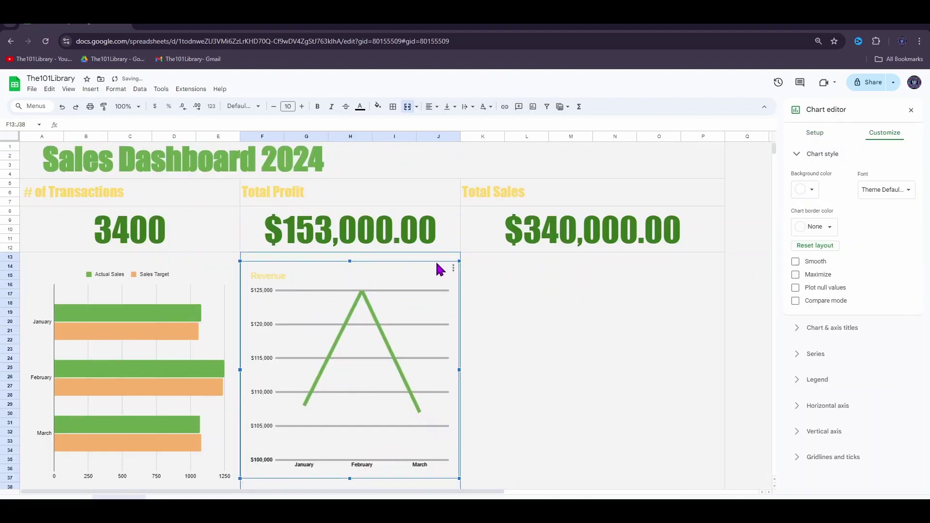
Give the donut chart a light grey background, move it under Total Sales, and align the Revenue chart's top.
click(633, 338)
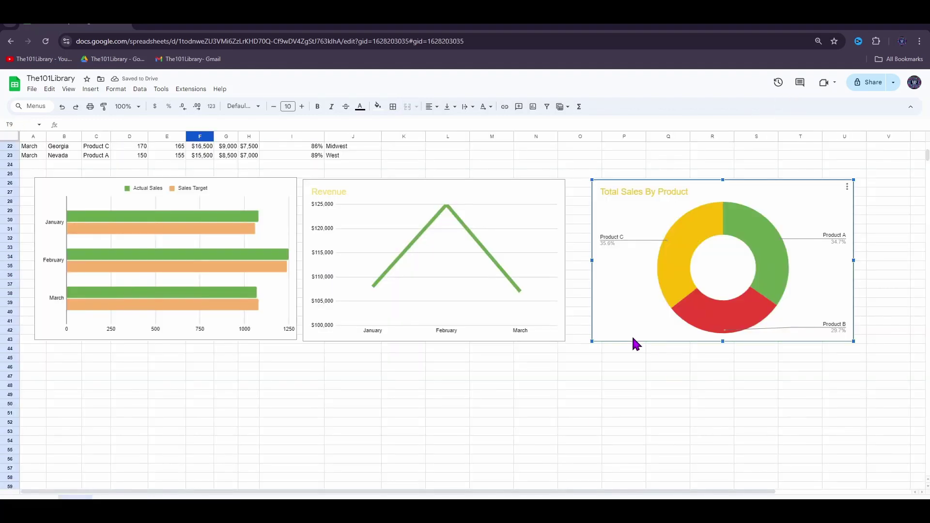
click(218, 493)
click(609, 297)
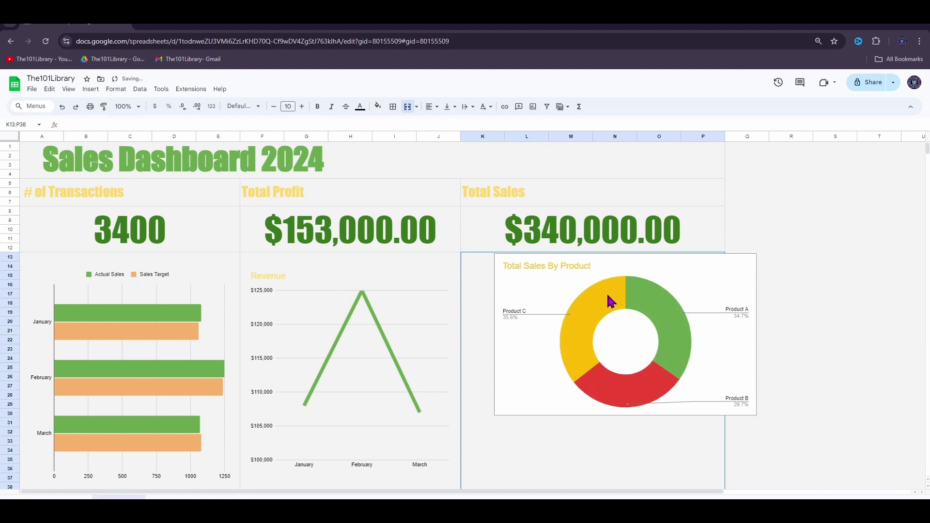
click(750, 261)
click(765, 271)
click(823, 153)
click(805, 189)
click(872, 259)
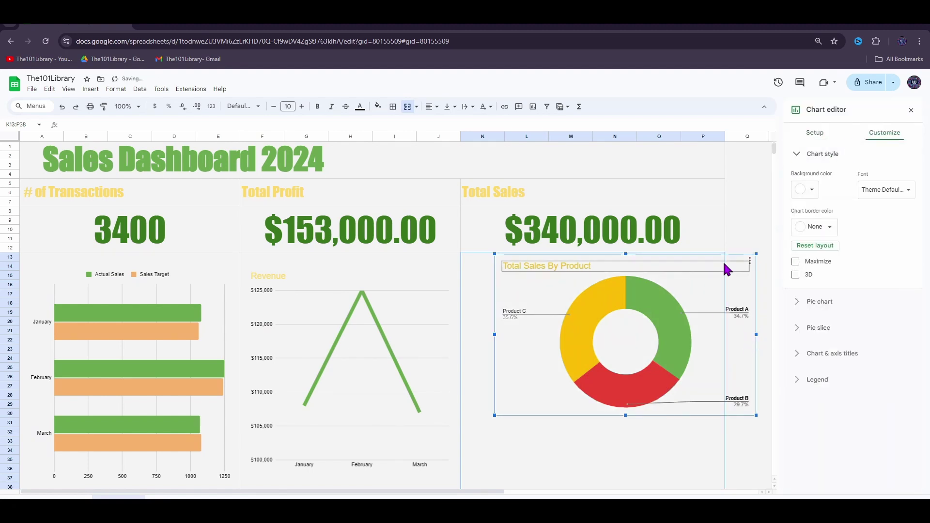
drag(725, 266, 692, 276)
scroll(655, 318, down, 4)
drag(594, 256, 602, 293)
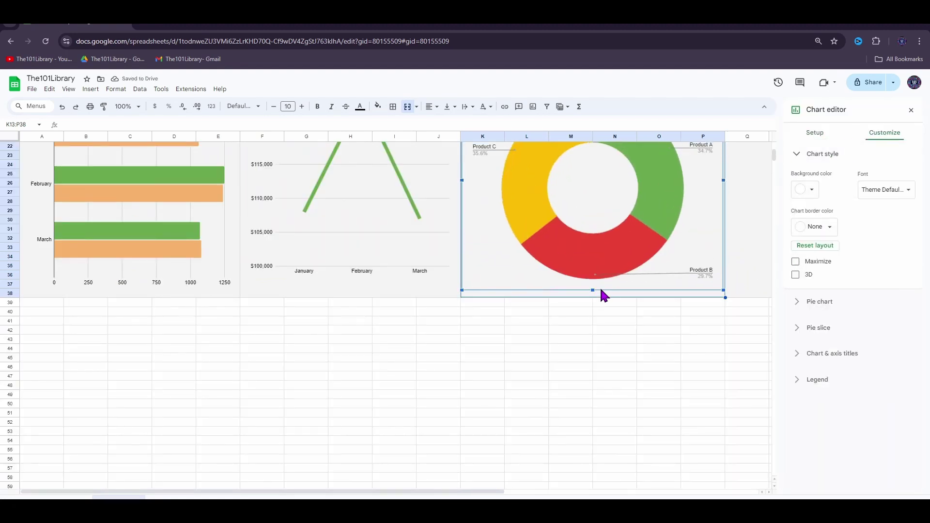
scroll(602, 293, up, 4)
drag(594, 260, 594, 262)
drag(349, 261, 348, 259)
click(734, 281)
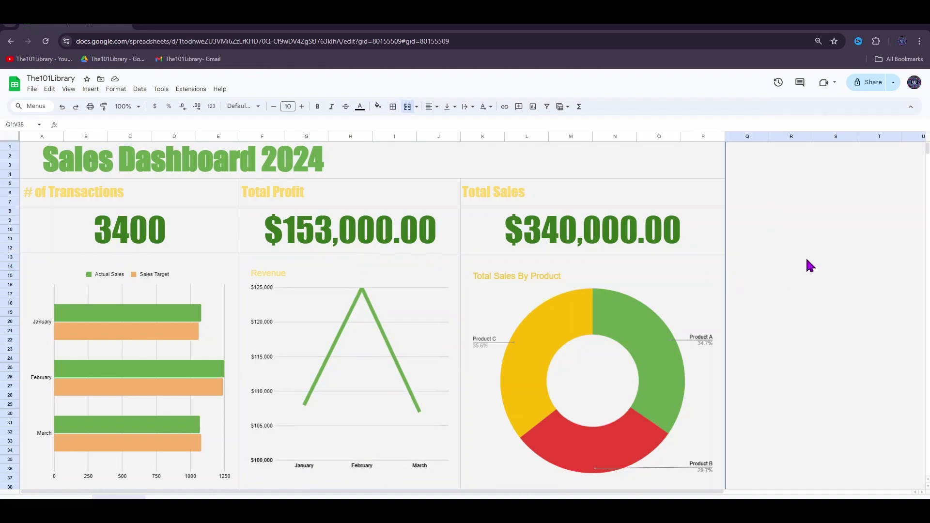
Move the US map chart from the data sheet onto the dashboard.
key(ctrl+shift+Page_Up)
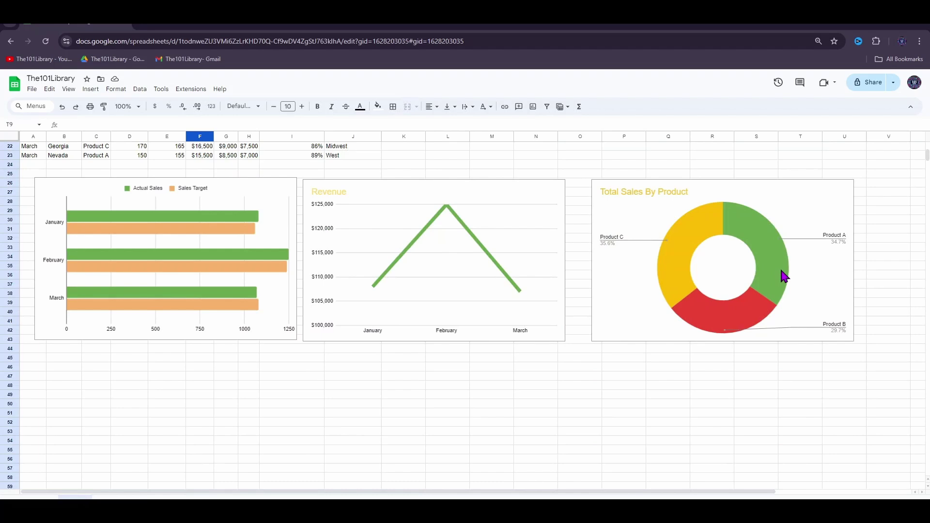
scroll(783, 274, up, 5)
click(737, 298)
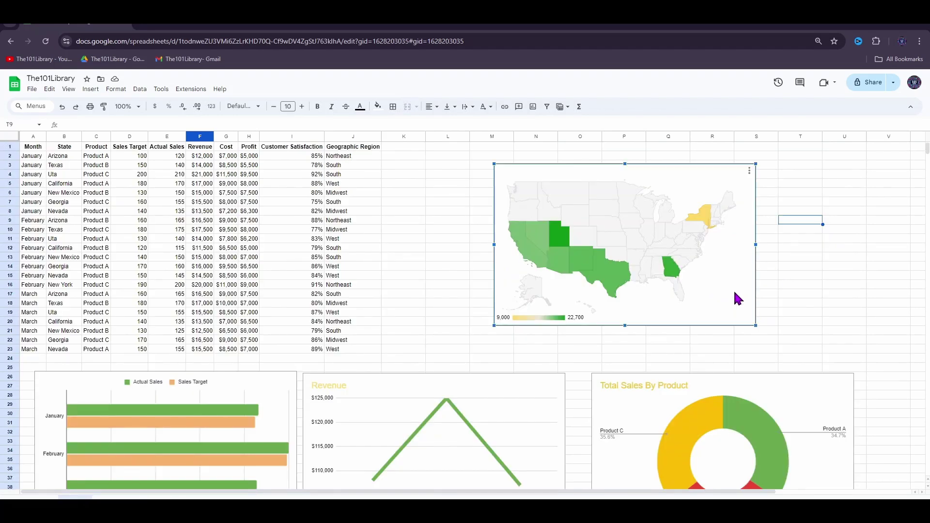
key(Escape)
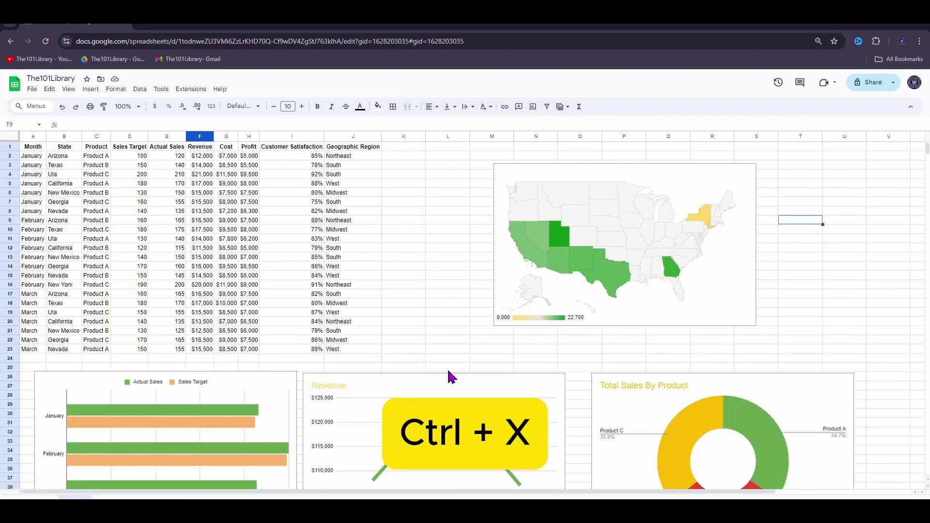
click(119, 497)
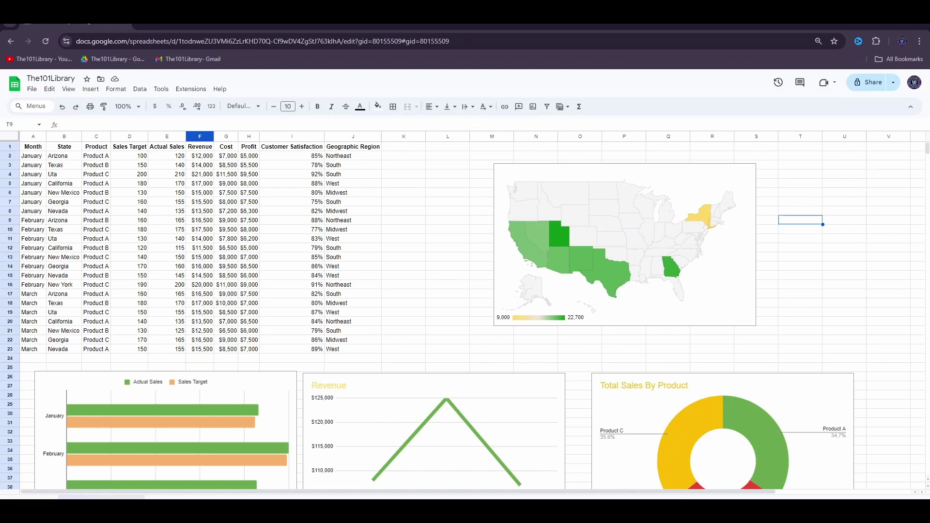
key(ctrl+v)
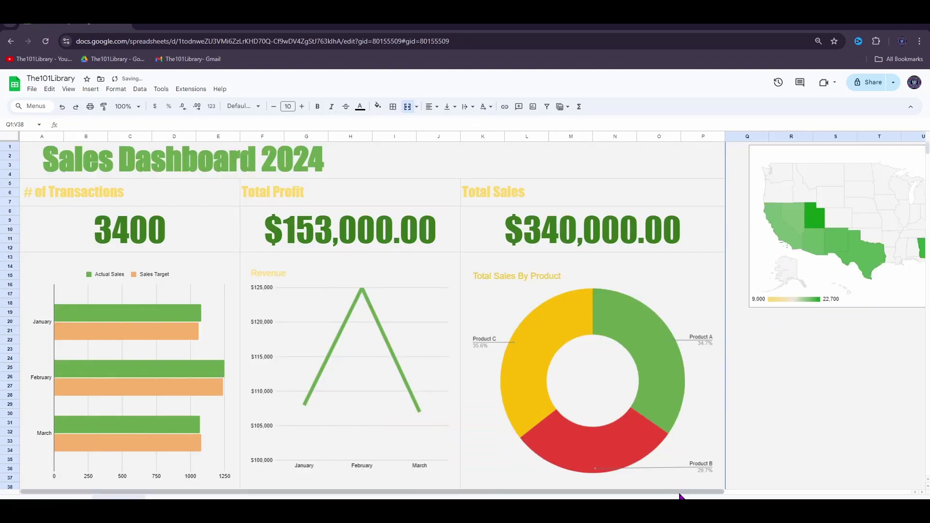
scroll(770, 487, right, 1)
scroll(824, 475, right, 5)
Set the map chart's background colour and remove its border.
double_click(809, 157)
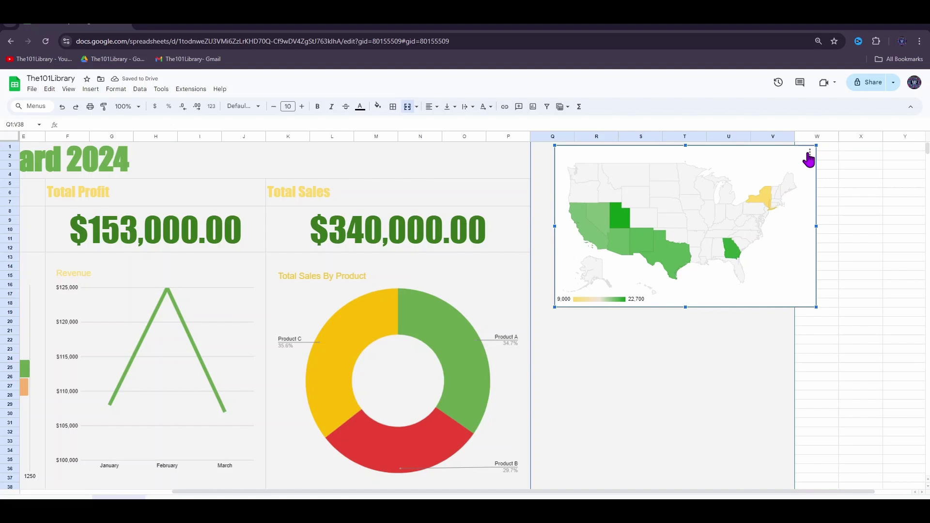
click(885, 132)
click(805, 189)
click(814, 225)
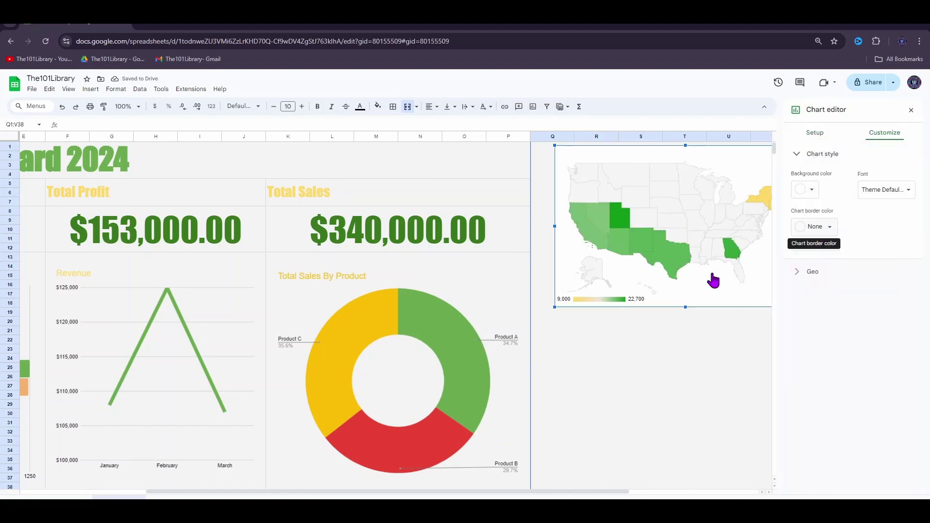
click(819, 227)
click(816, 244)
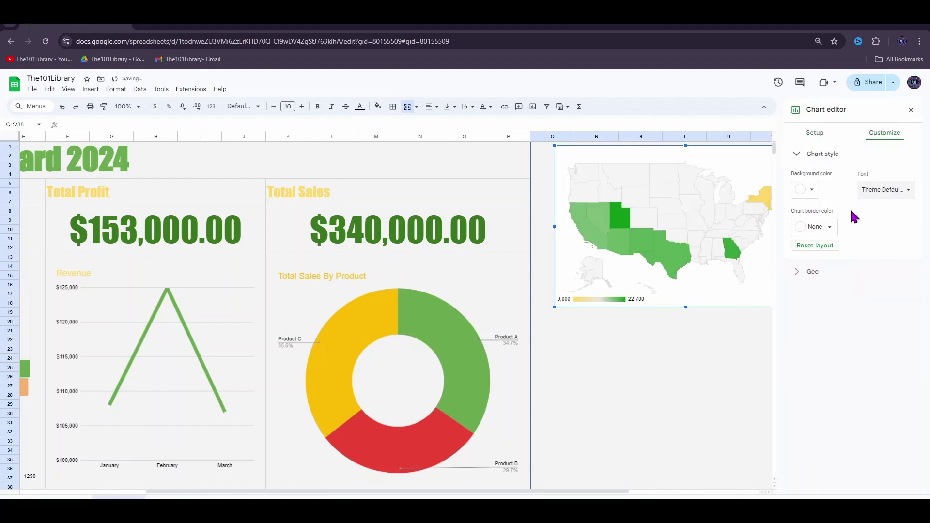
Align and enlarge the map chart to fill columns Q–V down to the dashboard's bottom.
mouse_move(679, 157)
mouse_down()
mouse_move(638, 160)
mouse_move(674, 159)
mouse_up()
click(816, 227)
click(685, 160)
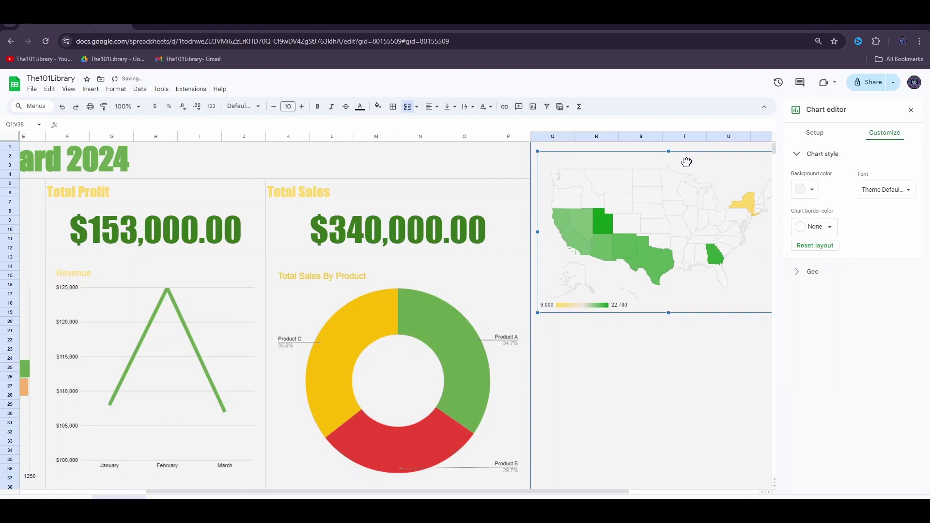
drag(663, 310, 659, 456)
drag(625, 492, 675, 492)
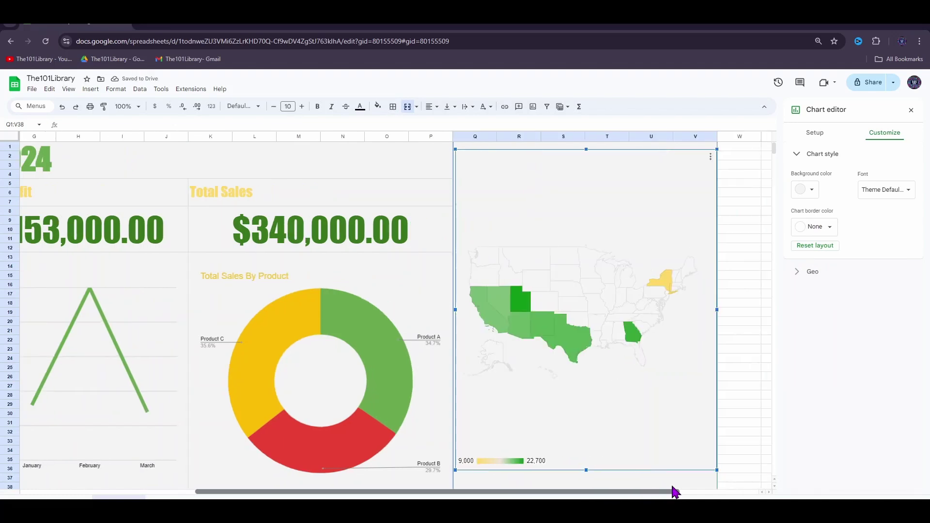
click(841, 363)
click(788, 334)
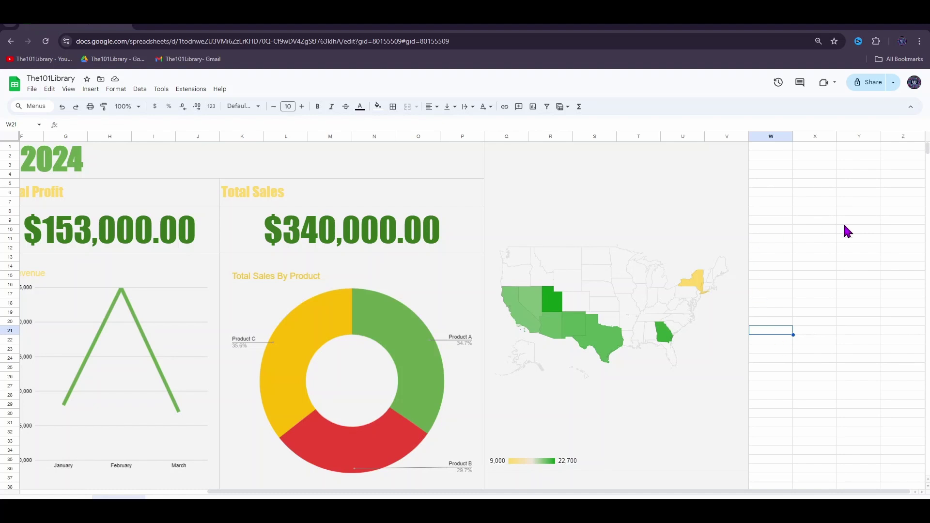
Hide the unused columns W through Z.
click(771, 136)
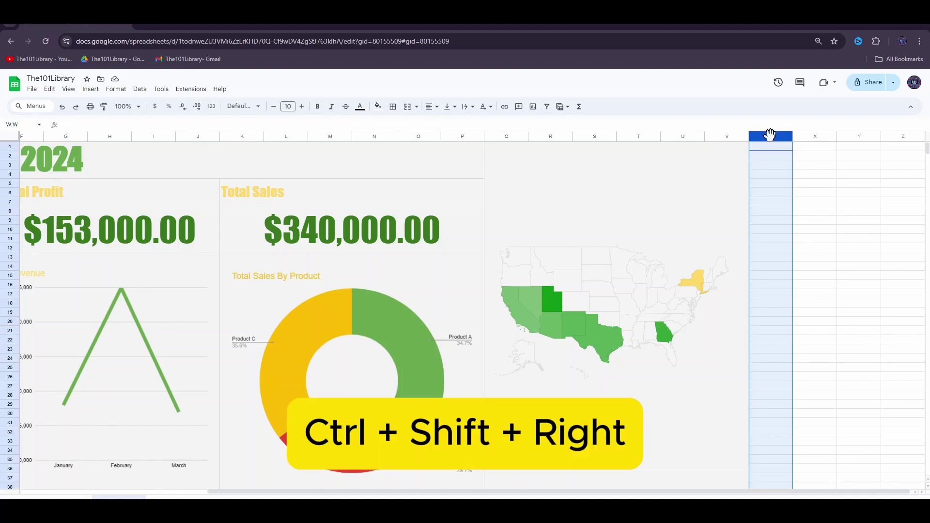
key(ctrl+shift+Right)
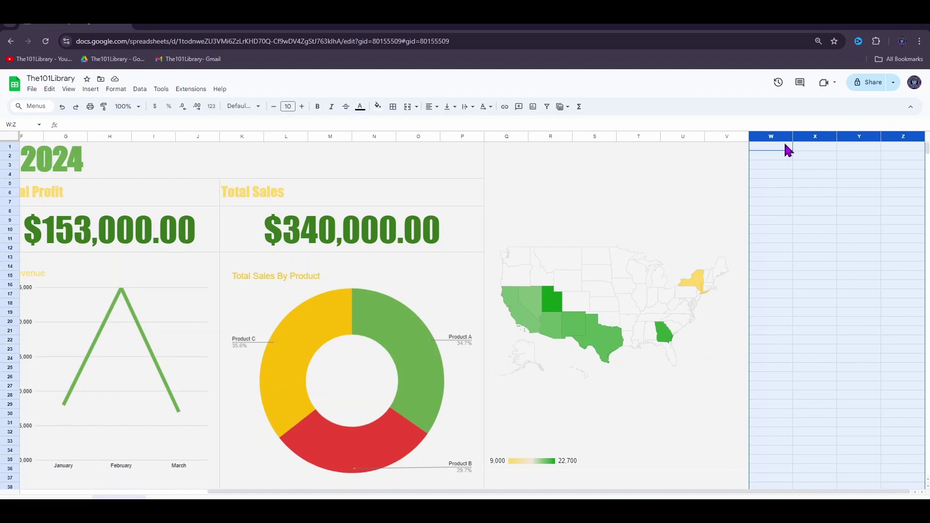
right_click(799, 154)
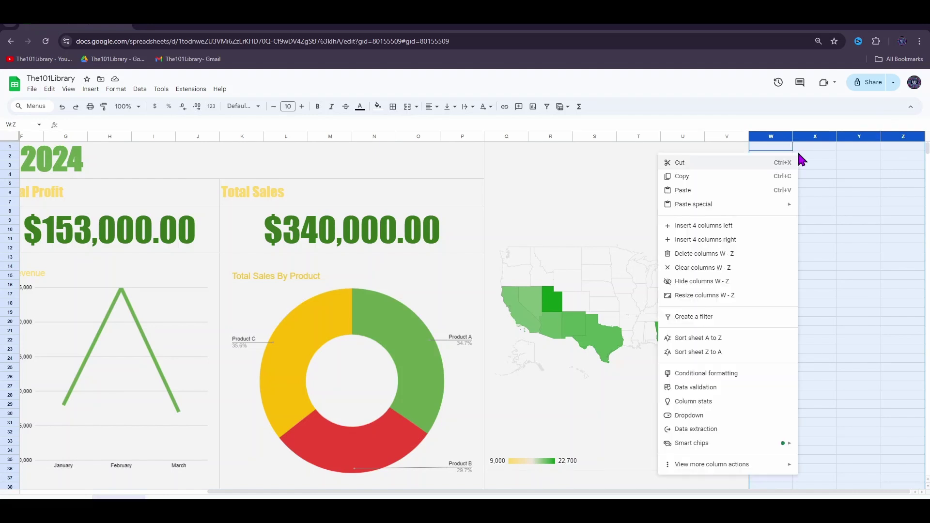
click(705, 282)
Hide the unused rows 39 through 1000.
drag(702, 493, 436, 440)
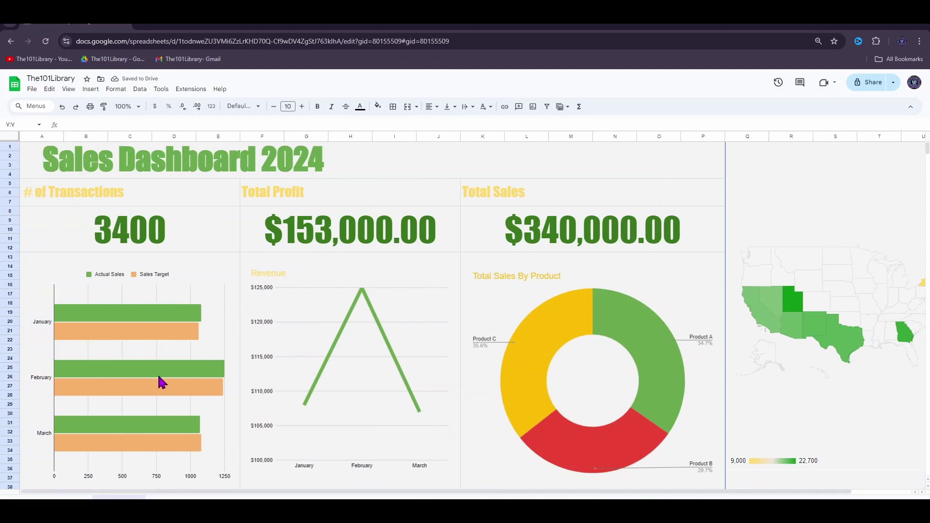
scroll(145, 380, down, 5)
click(10, 303)
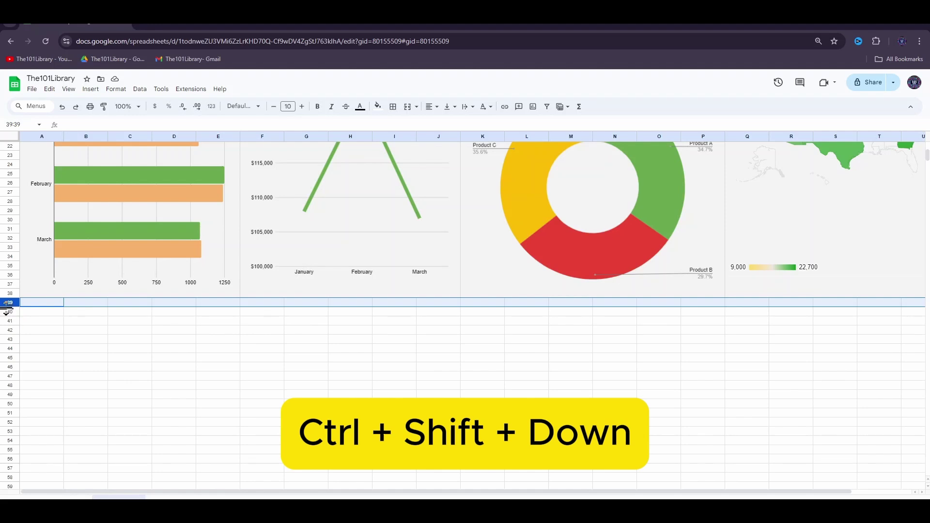
key(ctrl+shift+Down)
right_click(66, 277)
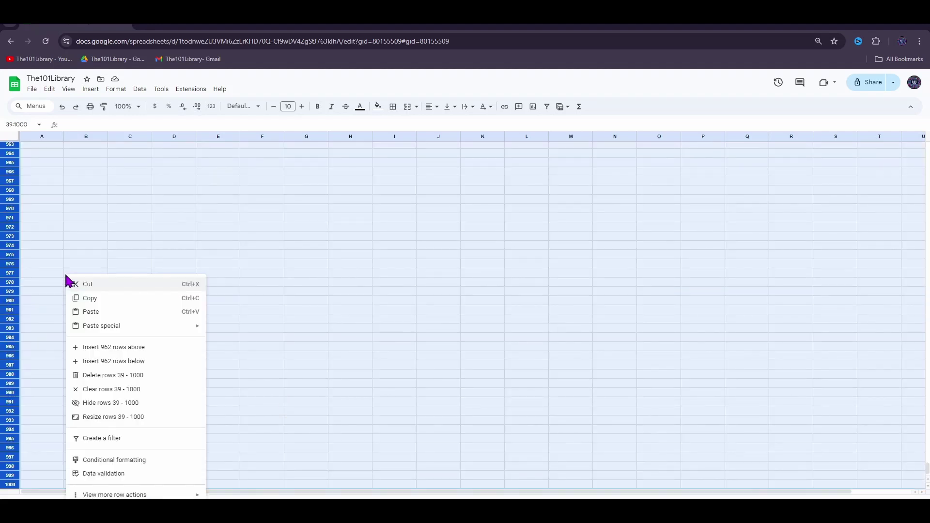
click(104, 405)
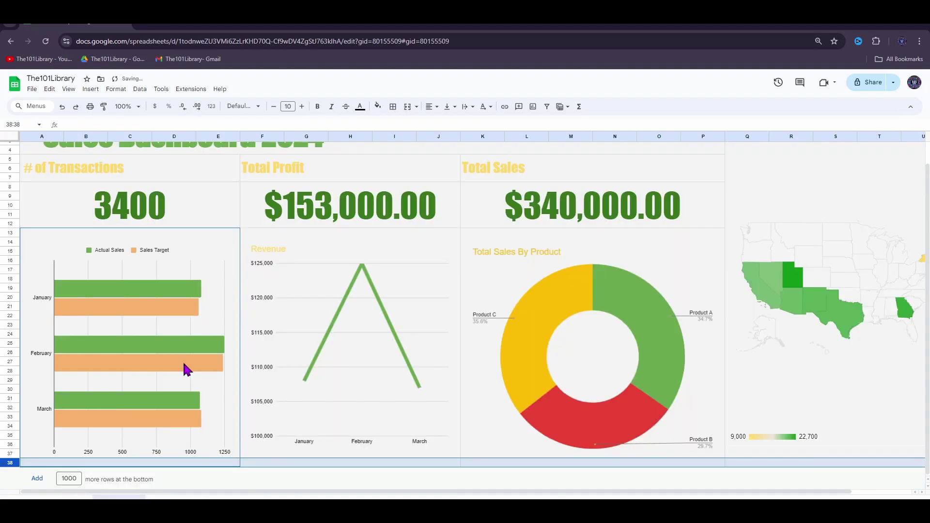
scroll(499, 346, up, 2)
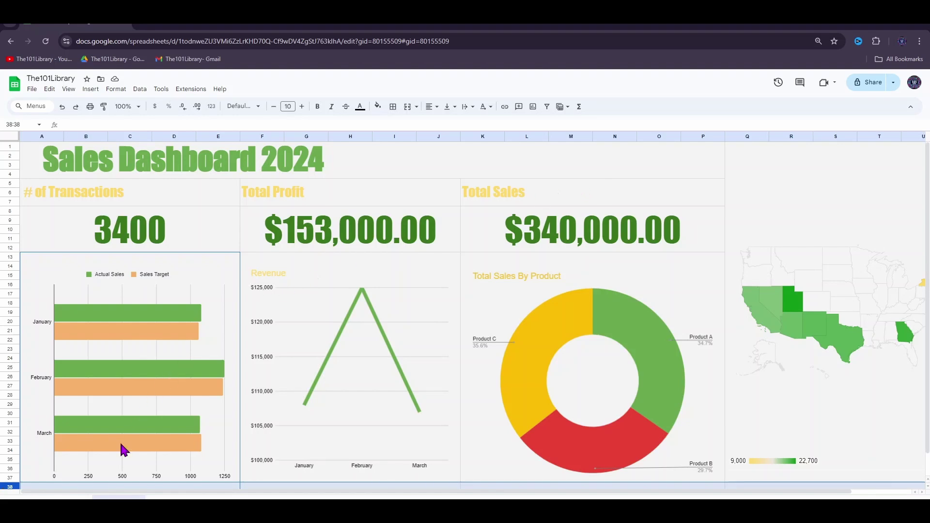
Start Data row 24 with April, Arizona, Product A, target 200 and actual sales 180.
key(ctrl+shift+Page_Down)
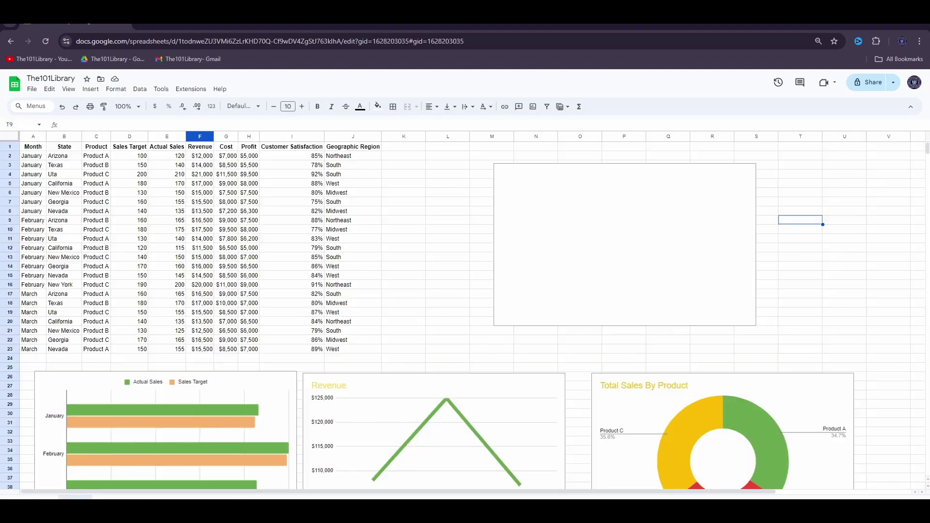
click(35, 359)
text(April)
key(Tab)
text(Arizona)
key(Tab)
text(Produ)
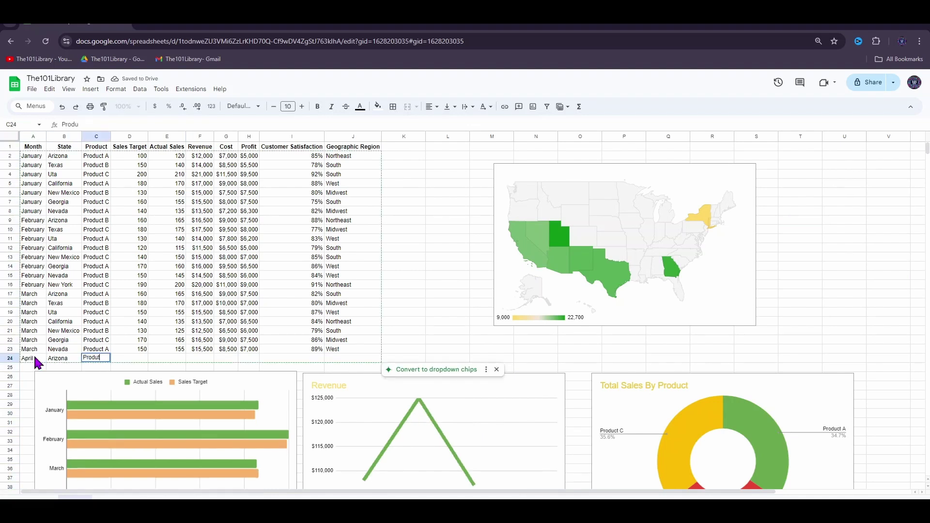
text(ct A)
key(Tab)
text(200)
key(Tab)
text(180)
key(Tab)
Complete the row with revenue 20000, cost 10000, profit 9000, 90% and Northeast.
text(20000)
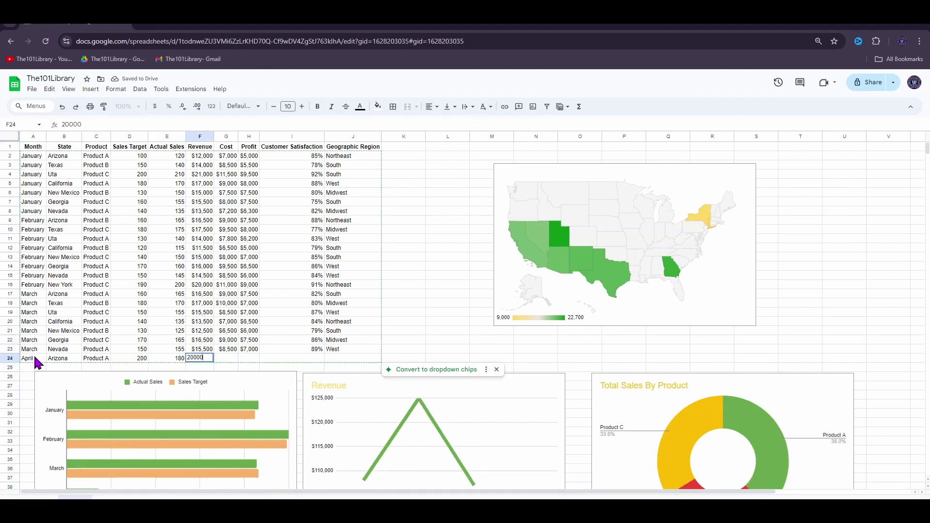
key(Tab)
text(10000)
key(Tab)
text(9000)
key(Tab)
text(90%)
key(Tab)
text(Nor)
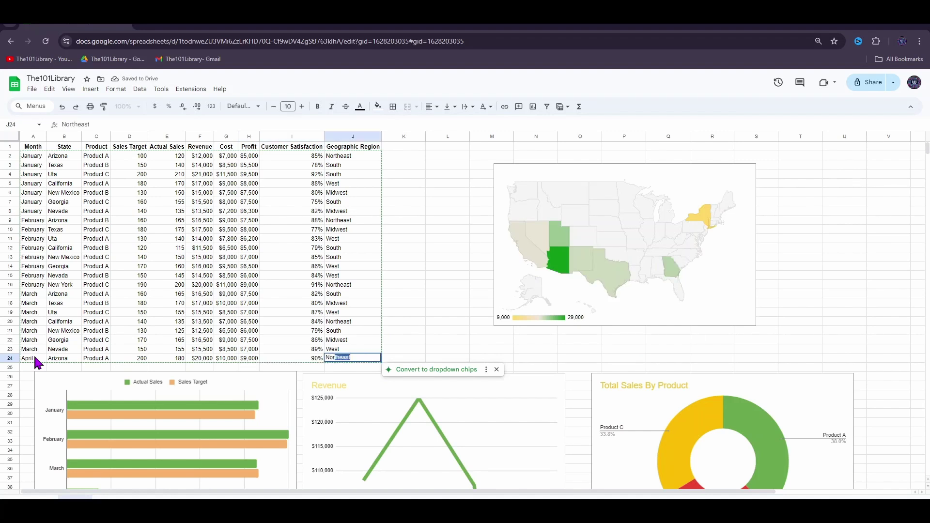
key(Return)
Clear the Revenue chart's 100000 vertical-axis minimum and close the chart editor.
click(117, 497)
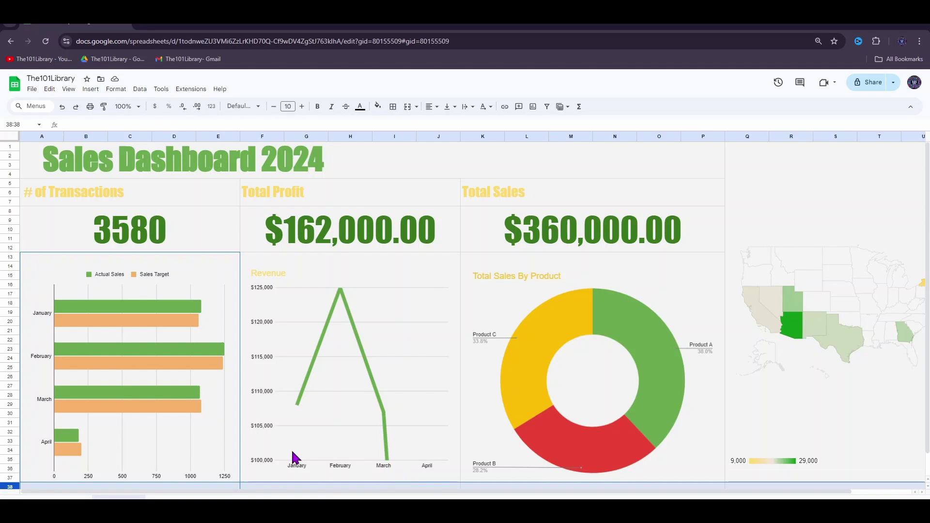
click(262, 394)
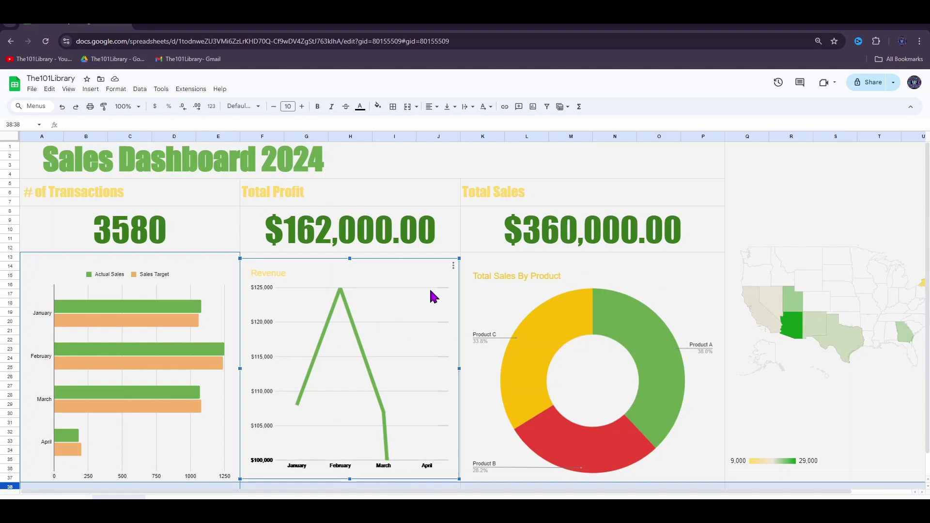
click(453, 265)
click(469, 280)
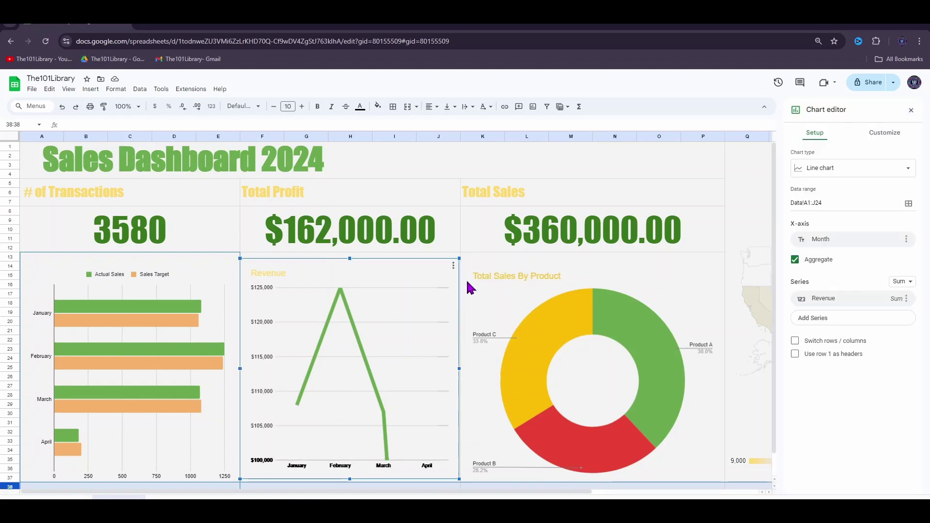
double_click(260, 300)
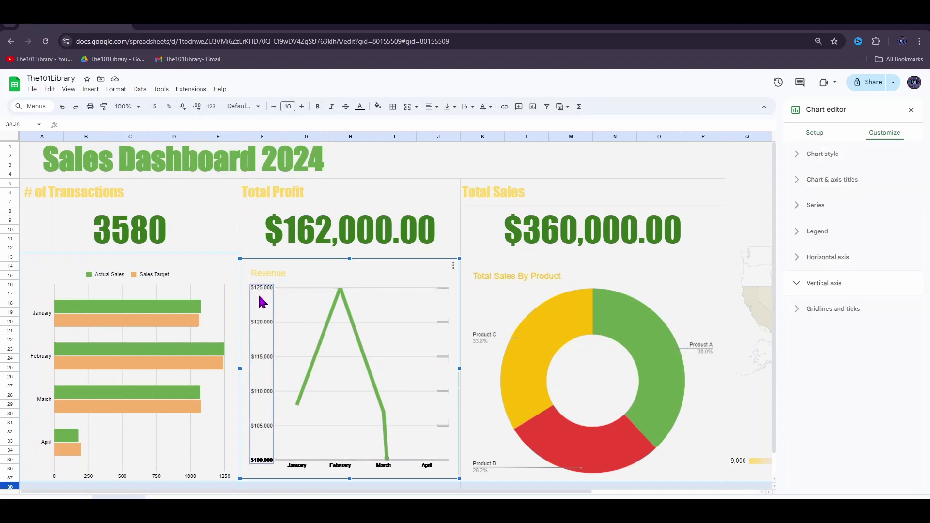
click(797, 436)
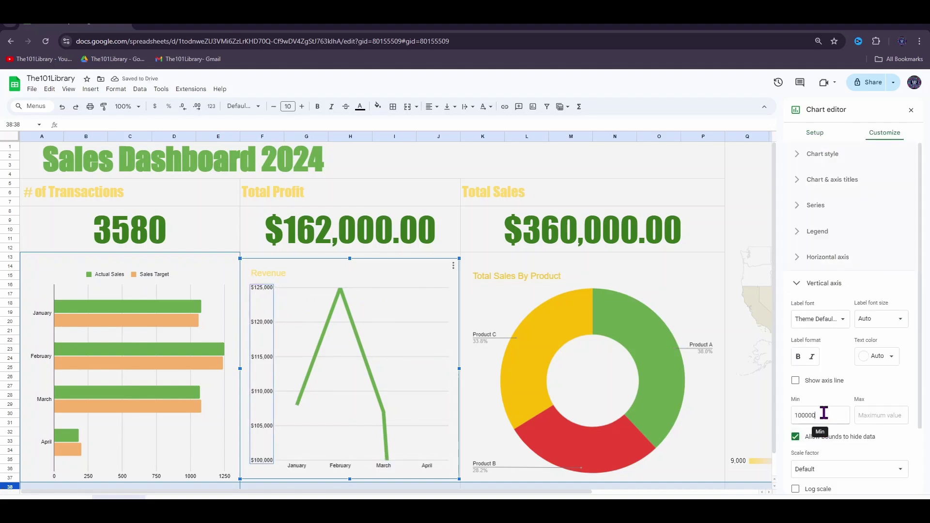
double_click(819, 416)
key(BackSpace)
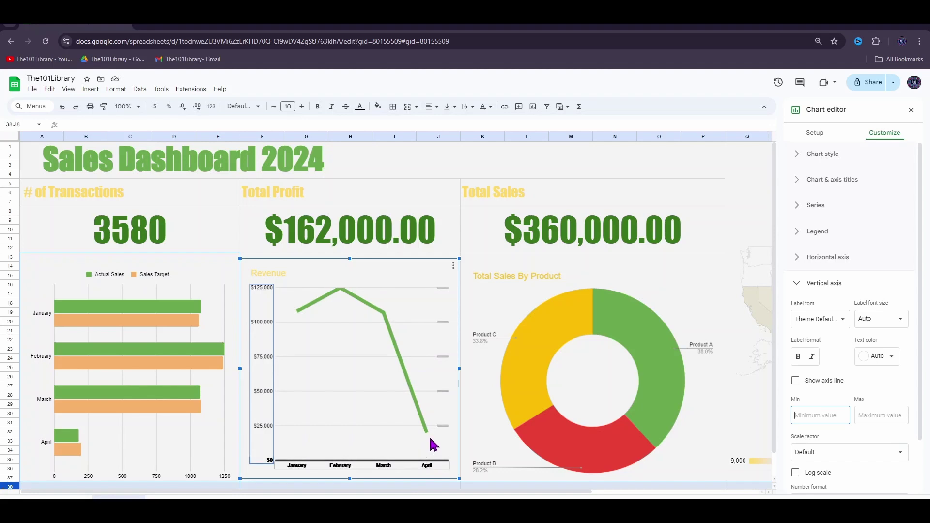
click(912, 110)
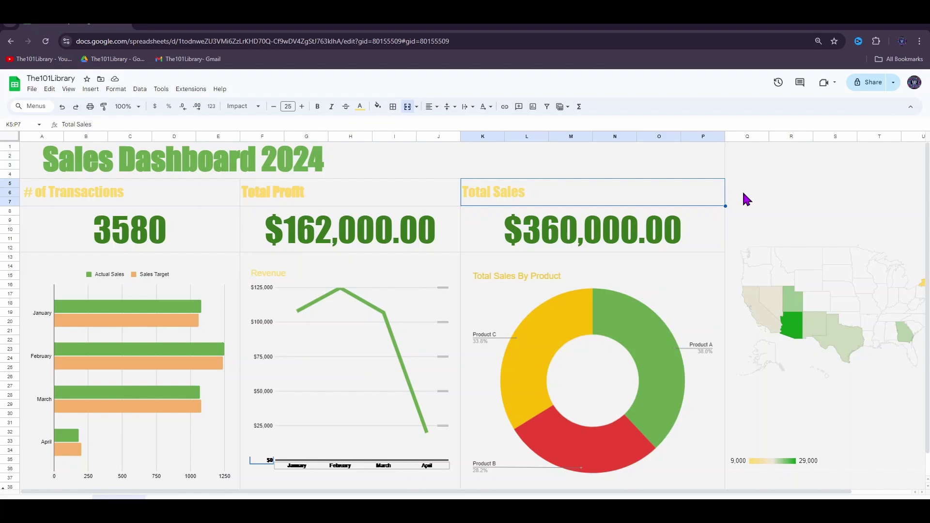